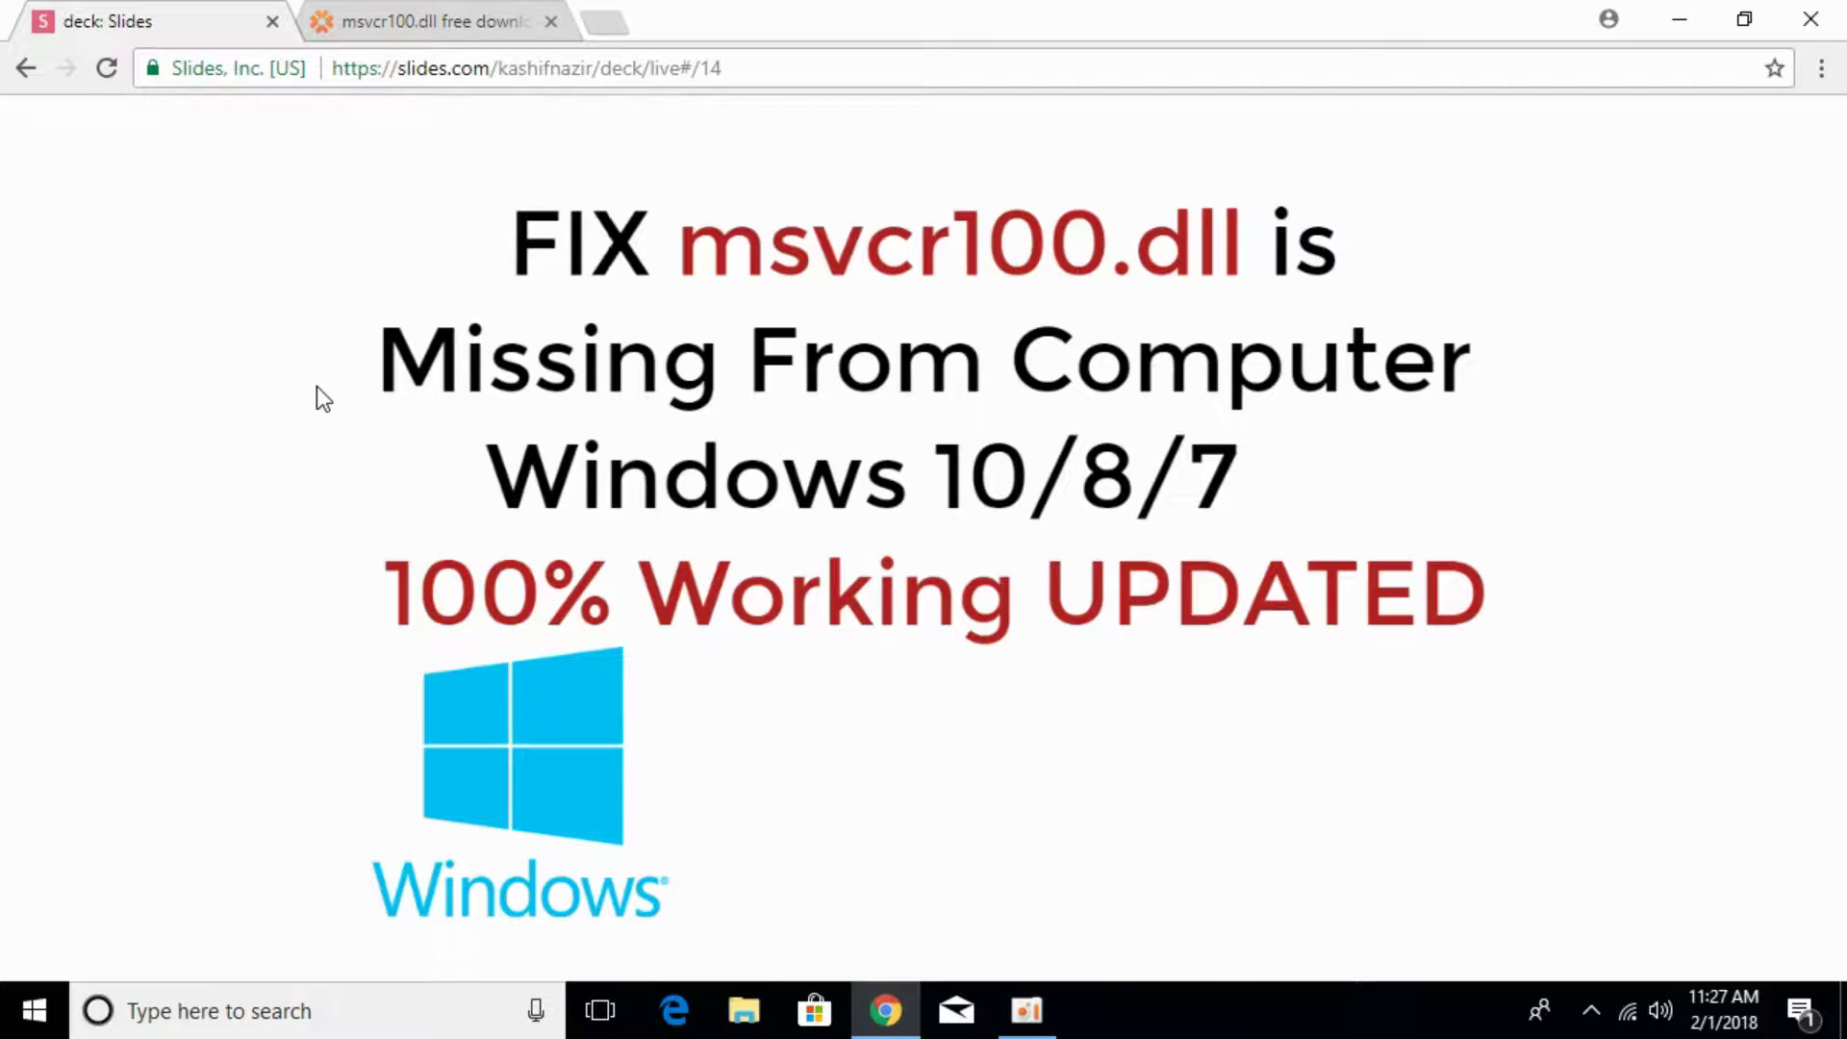
Step: Show DLL-files.com's msvcr100.dll table of 10 versions and mark the 32-bit 10.0.40219.325 entry
left_click(430, 5)
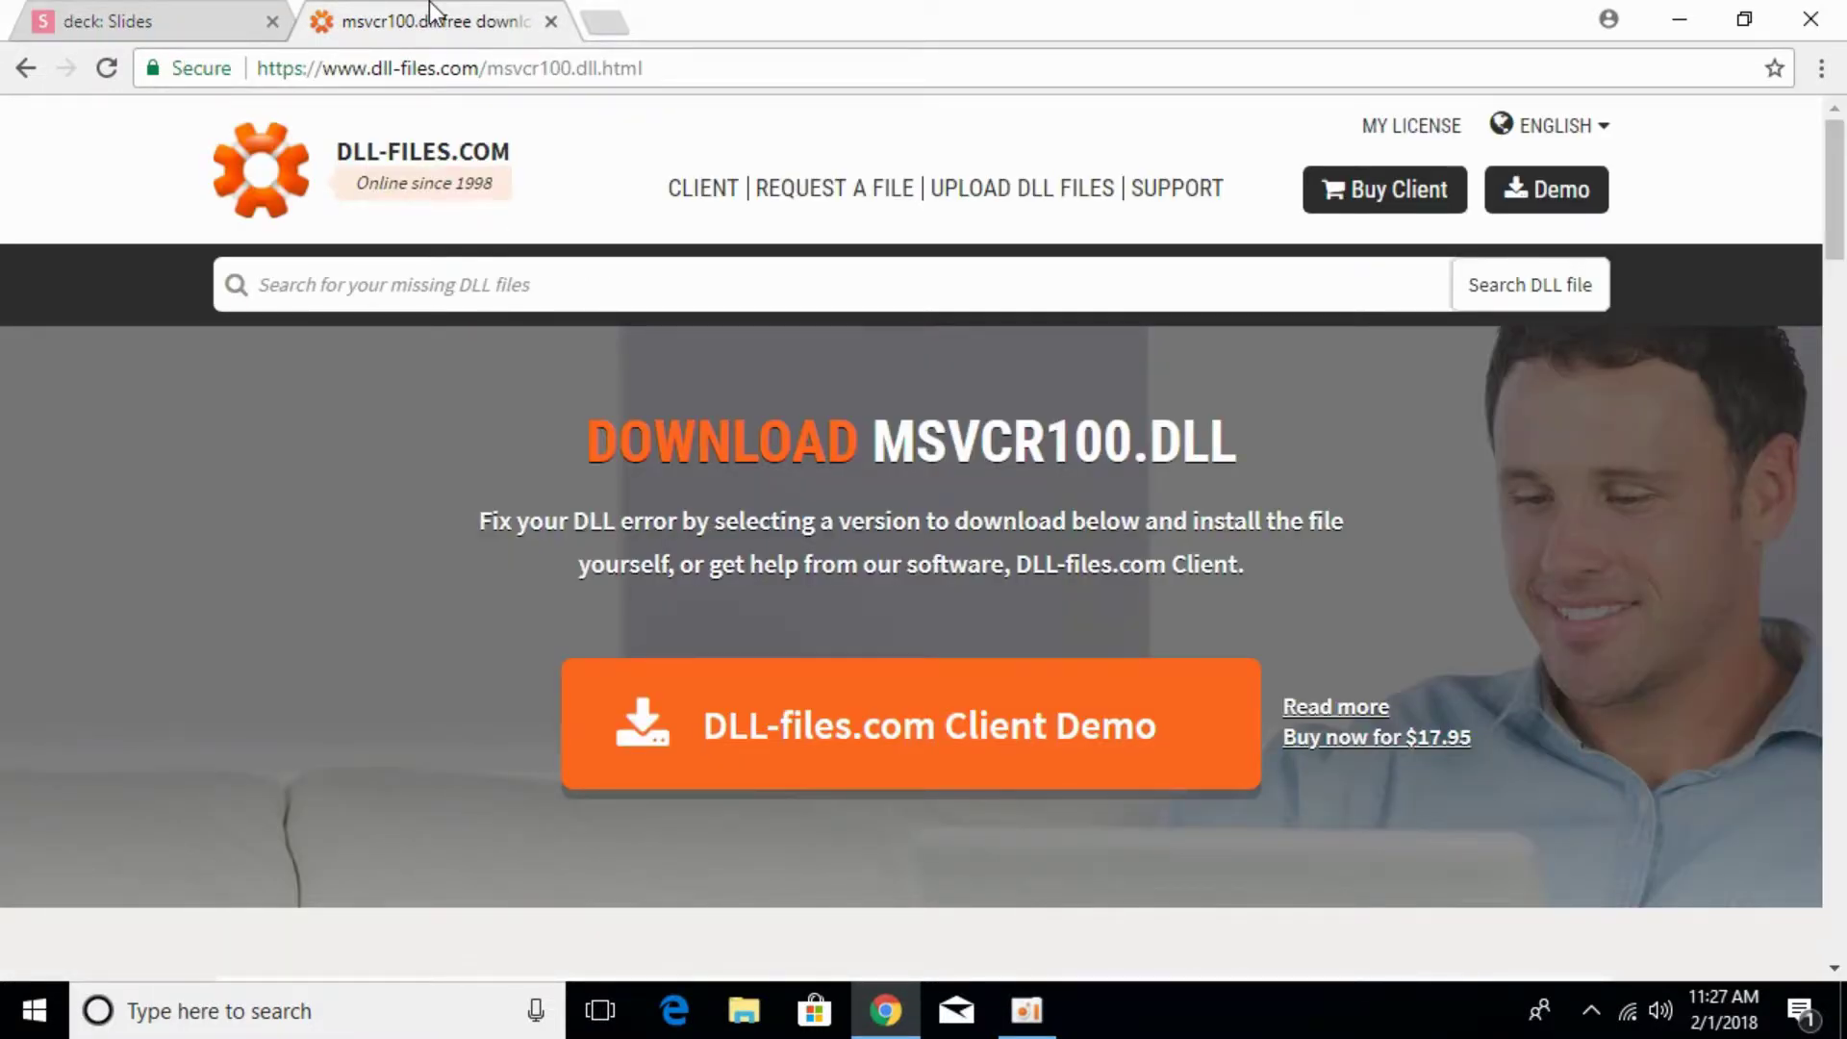
left_click(426, 55)
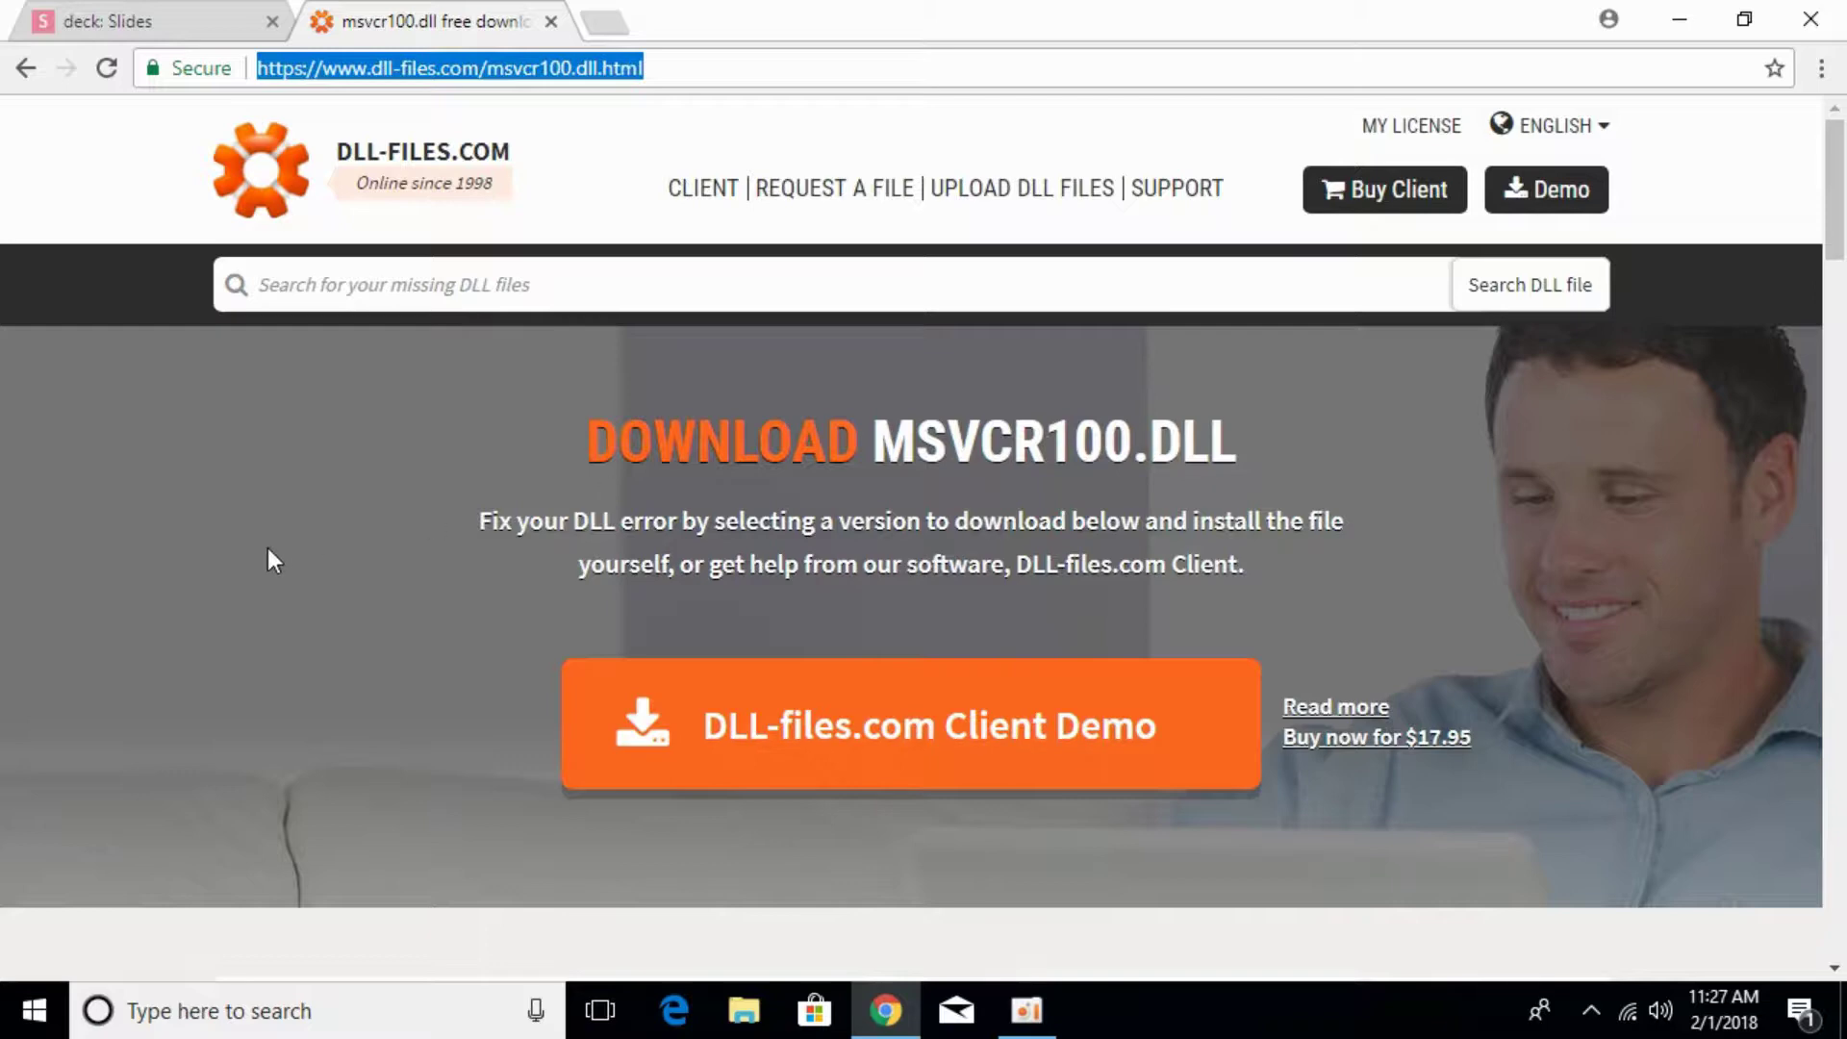
scroll(266, 549, "down", 3)
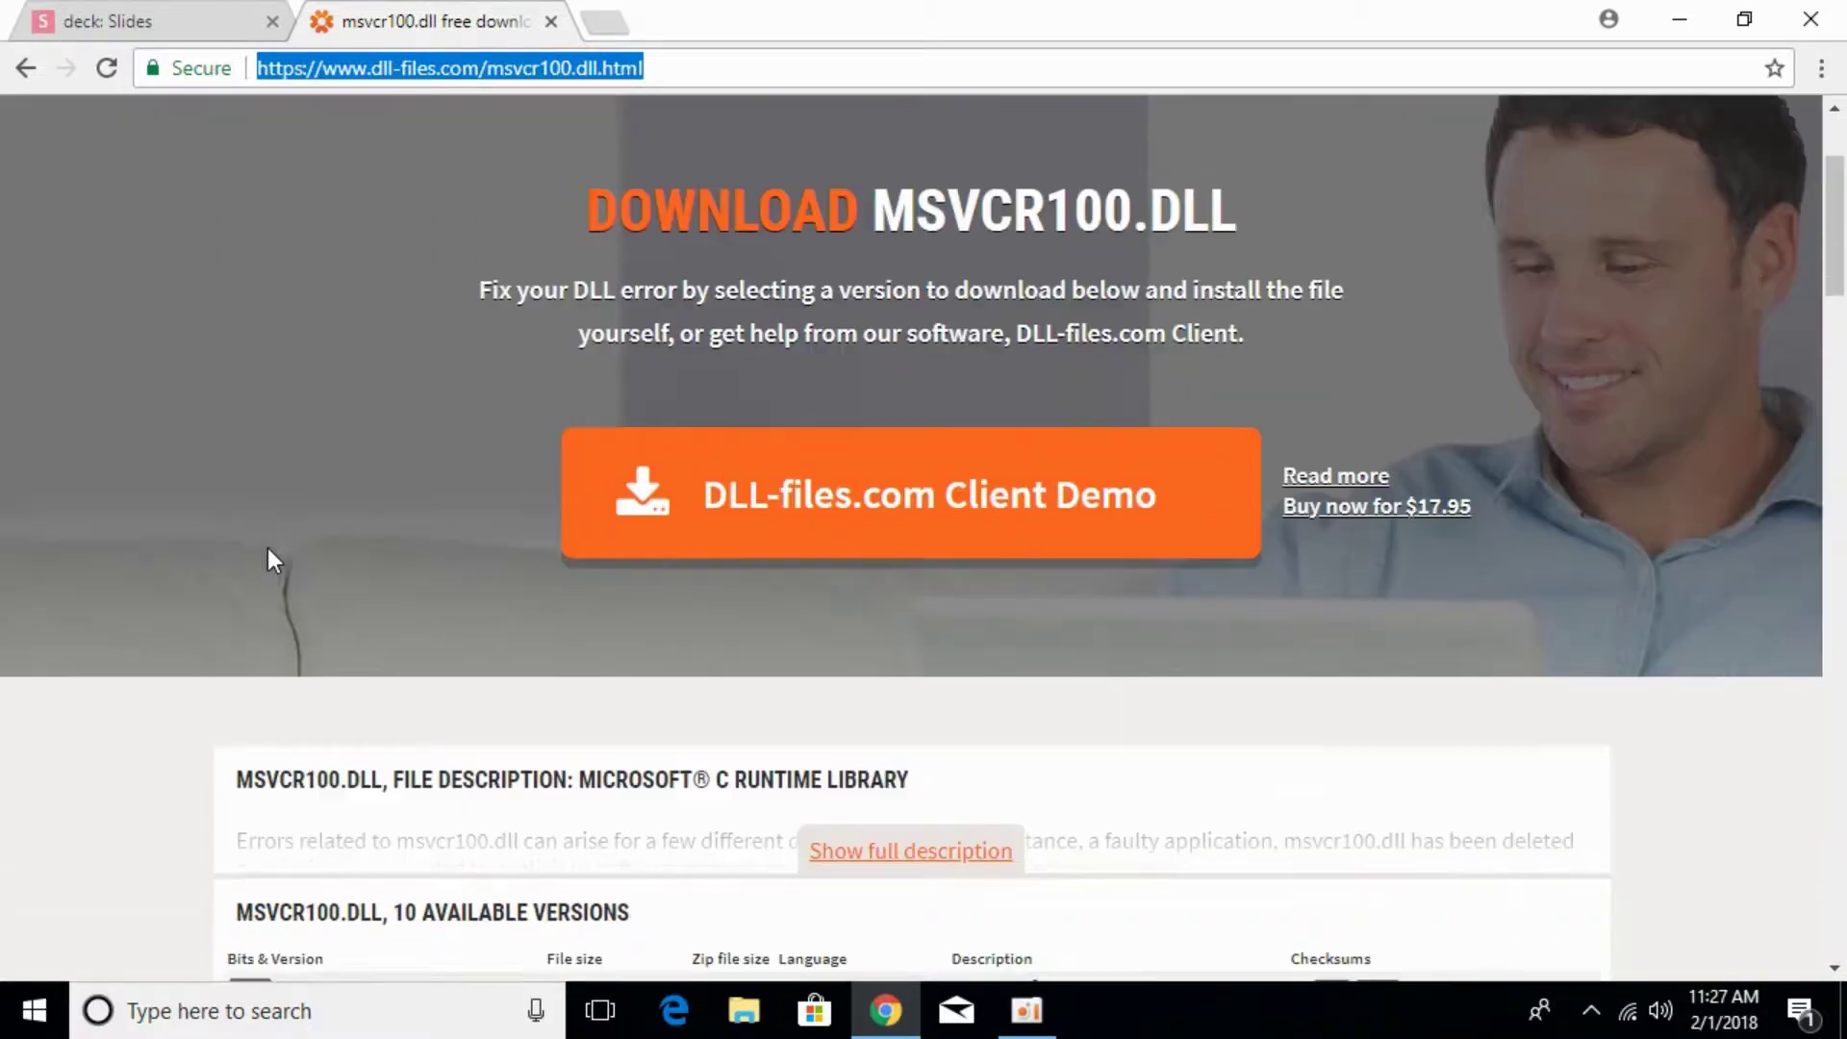
scroll(214, 643, "down", 6)
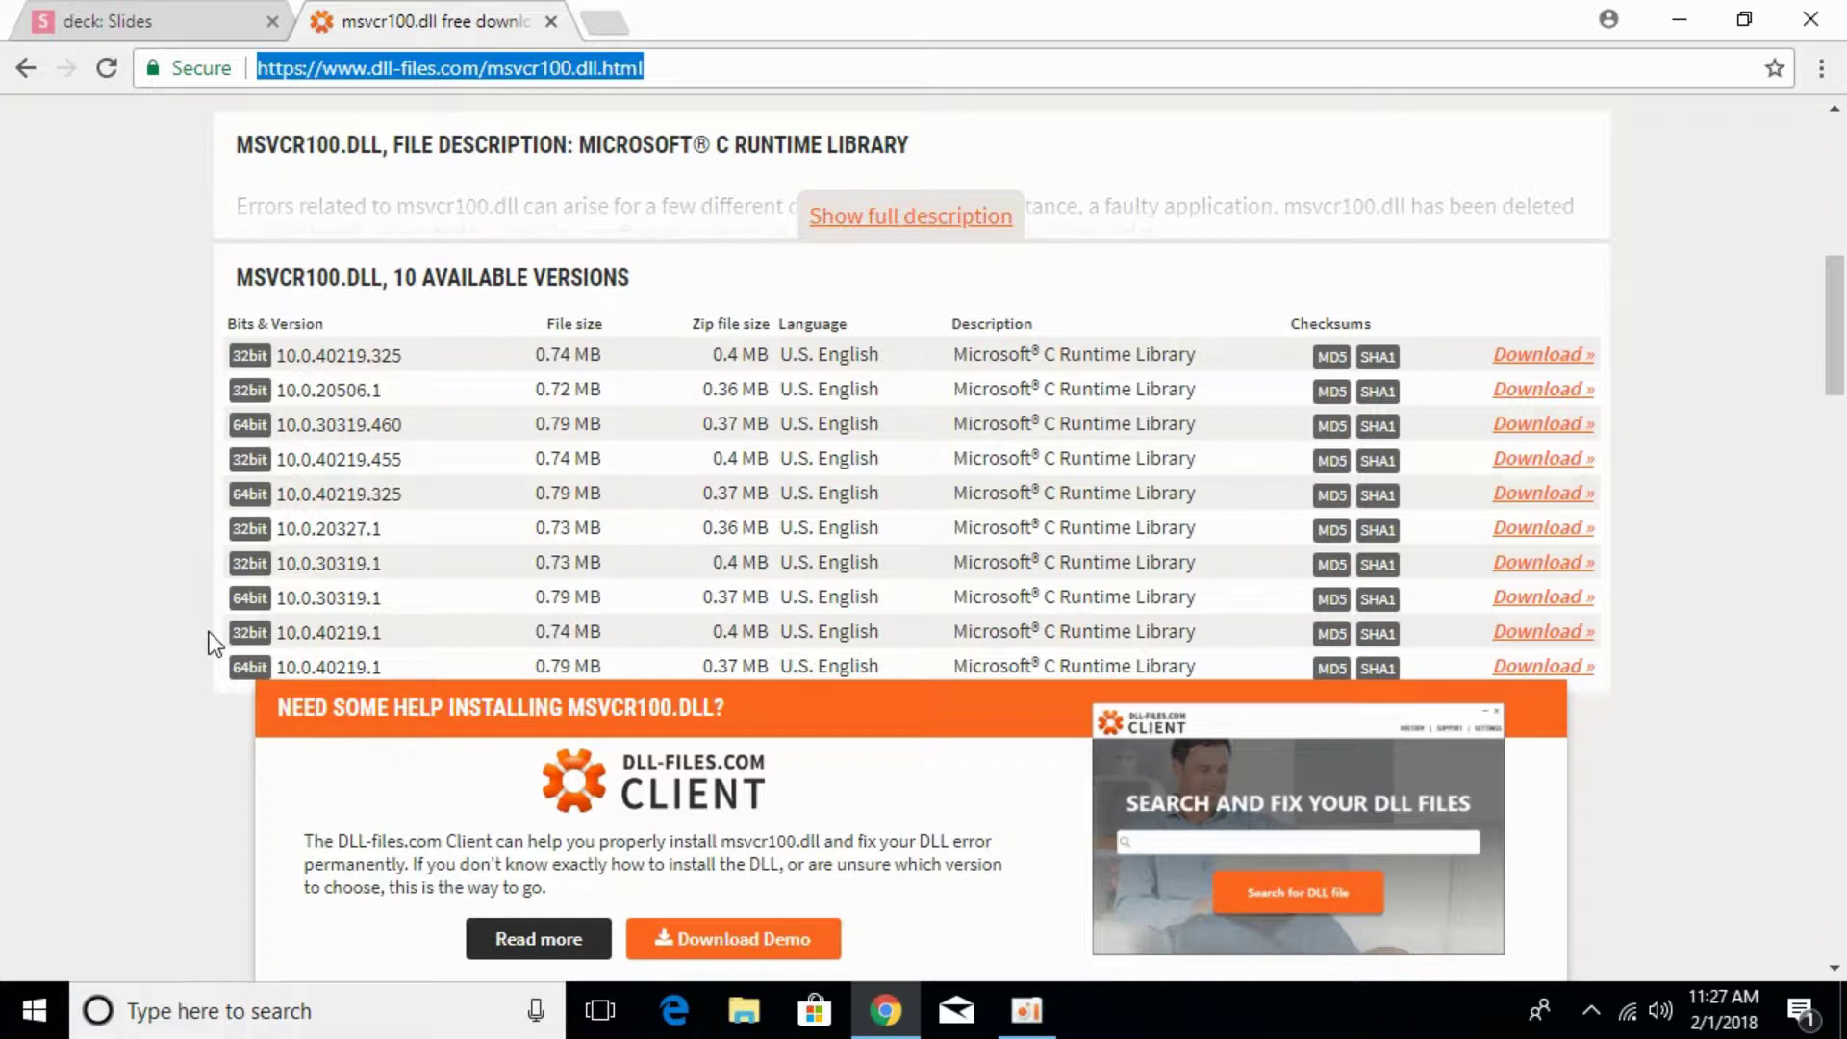
left_click(438, 371)
left_click_drag(403, 356, 270, 365)
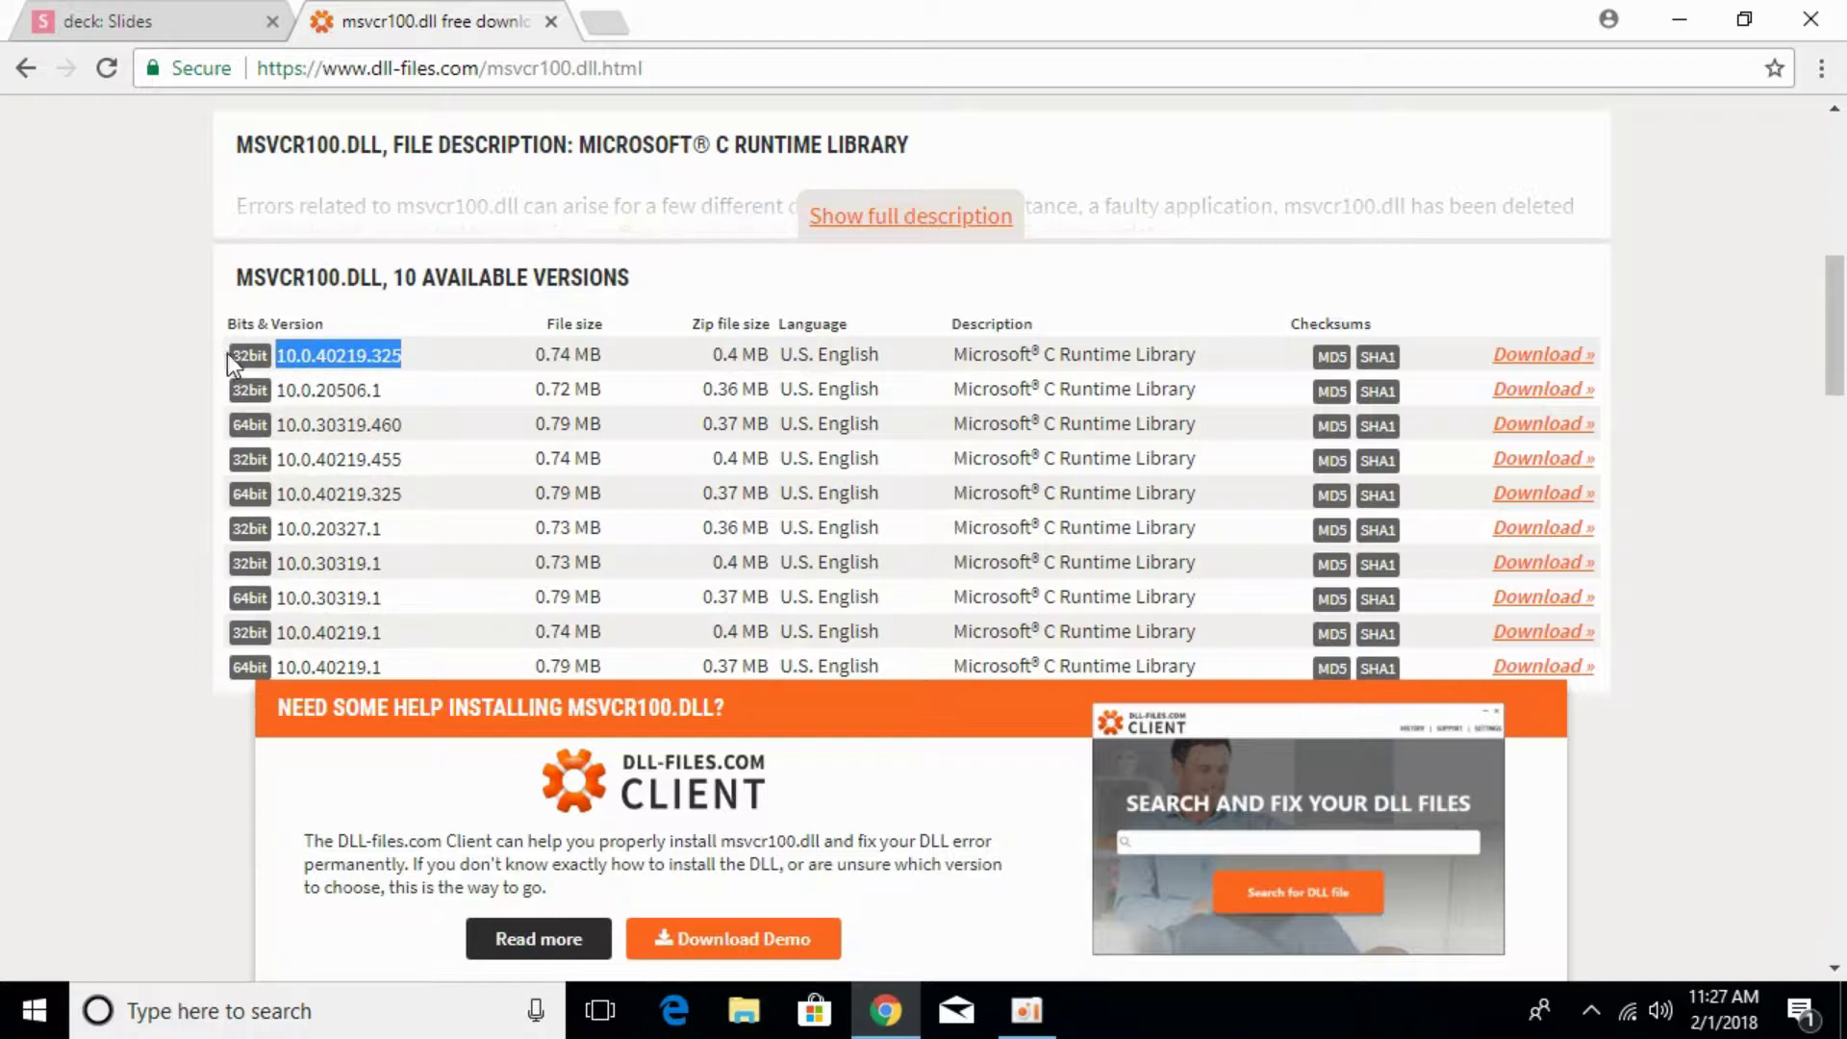
Step: Open the 32-bit 10.0.40219.325 msvcr100.dll download link in a new tab
left_click(242, 356)
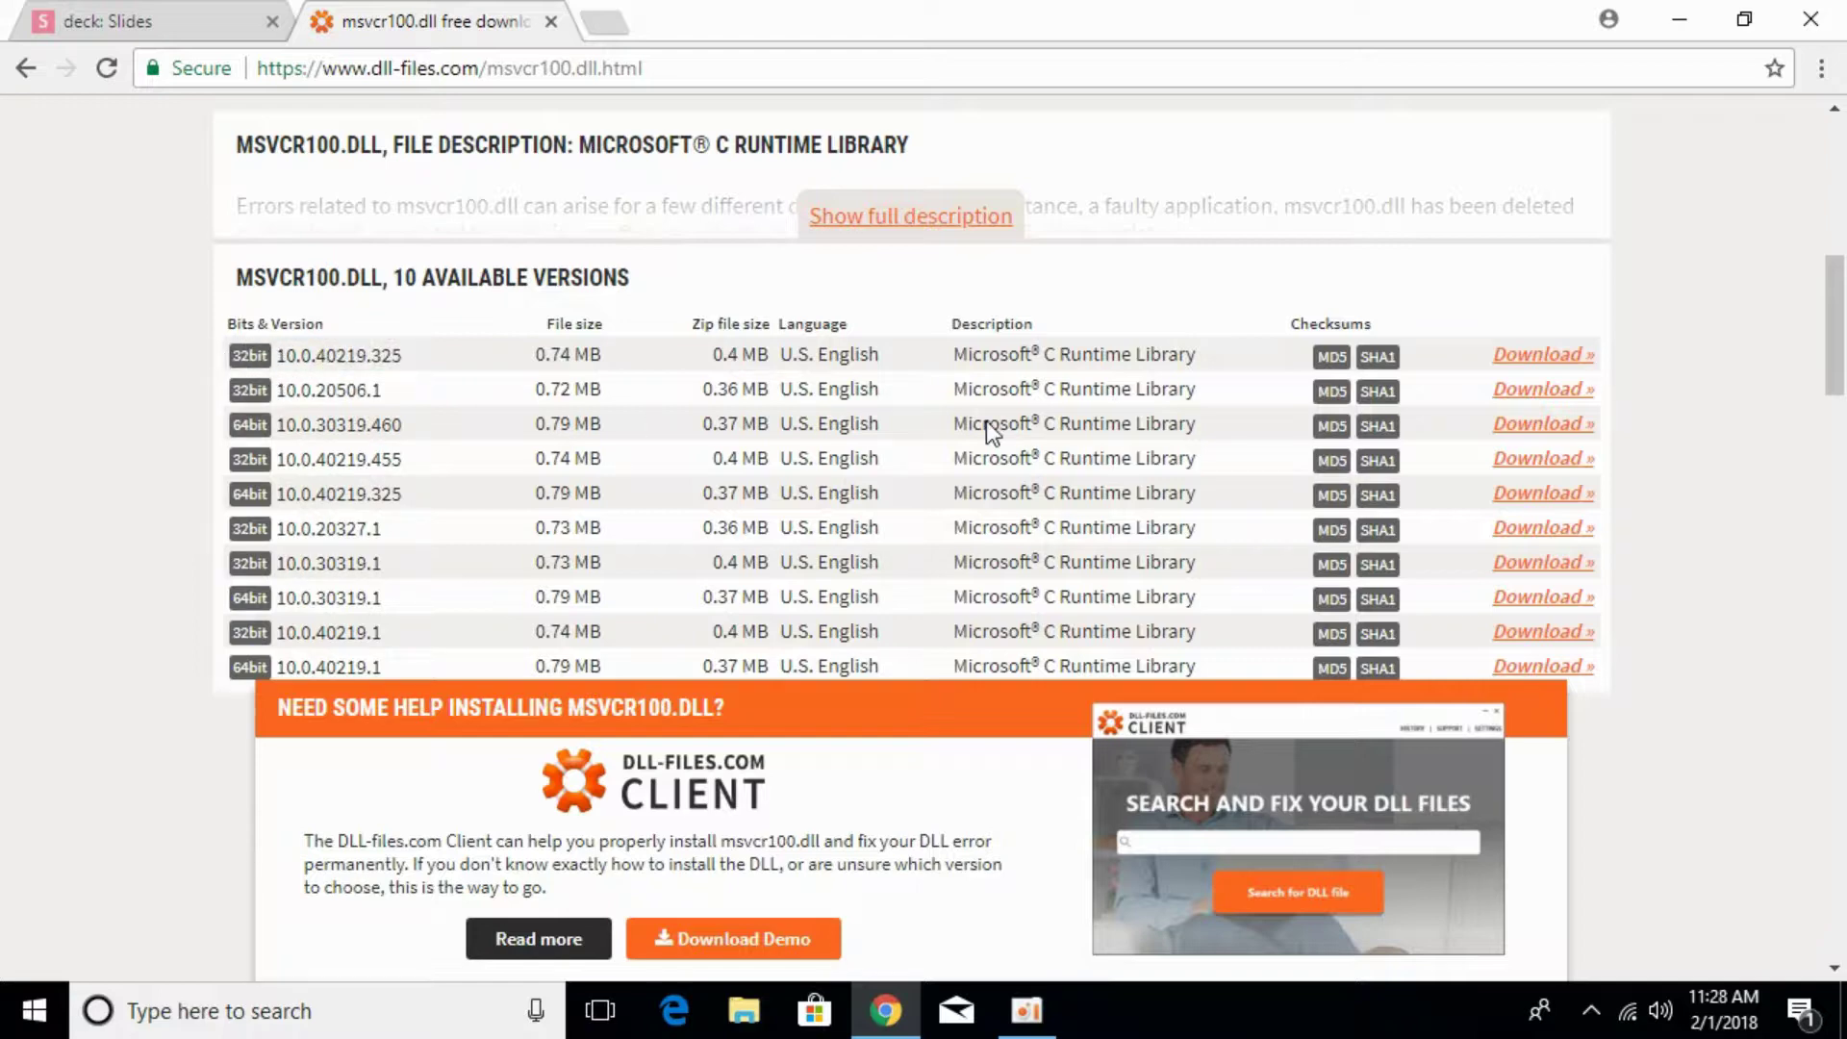
right_click(1518, 348)
left_click(1528, 364)
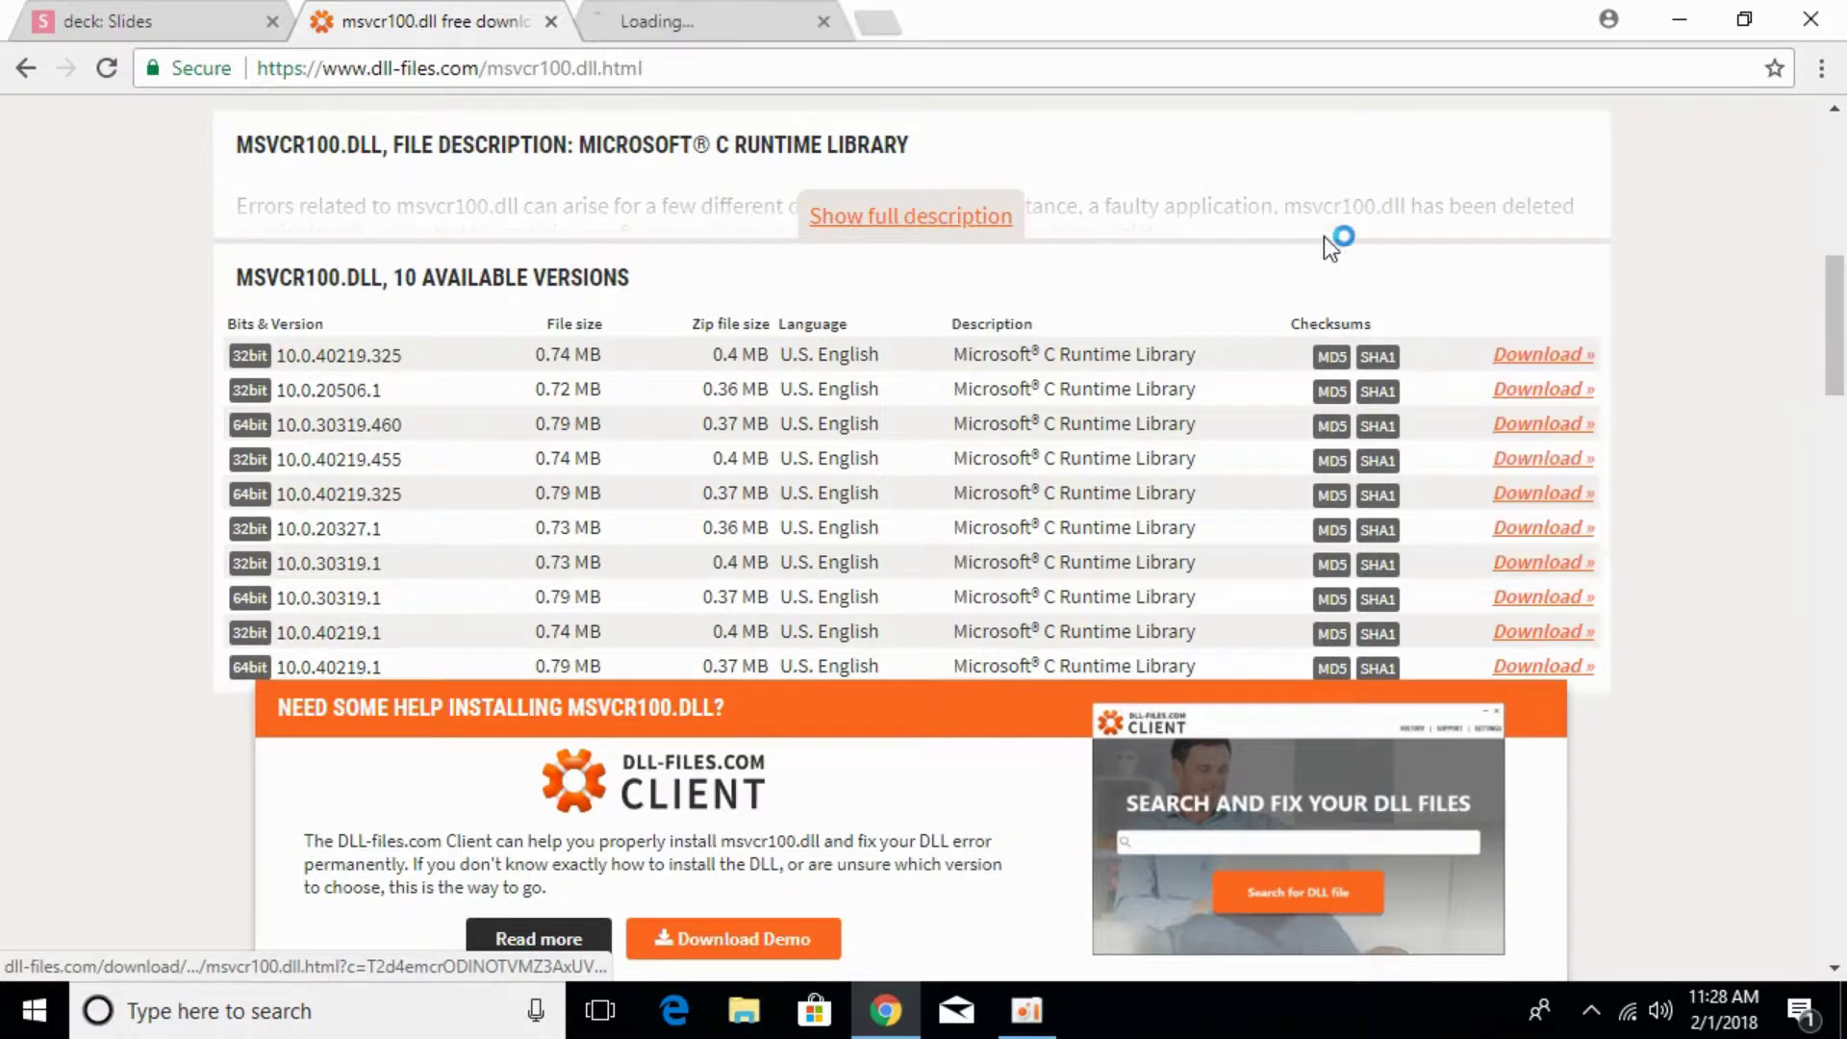
left_click(714, 18)
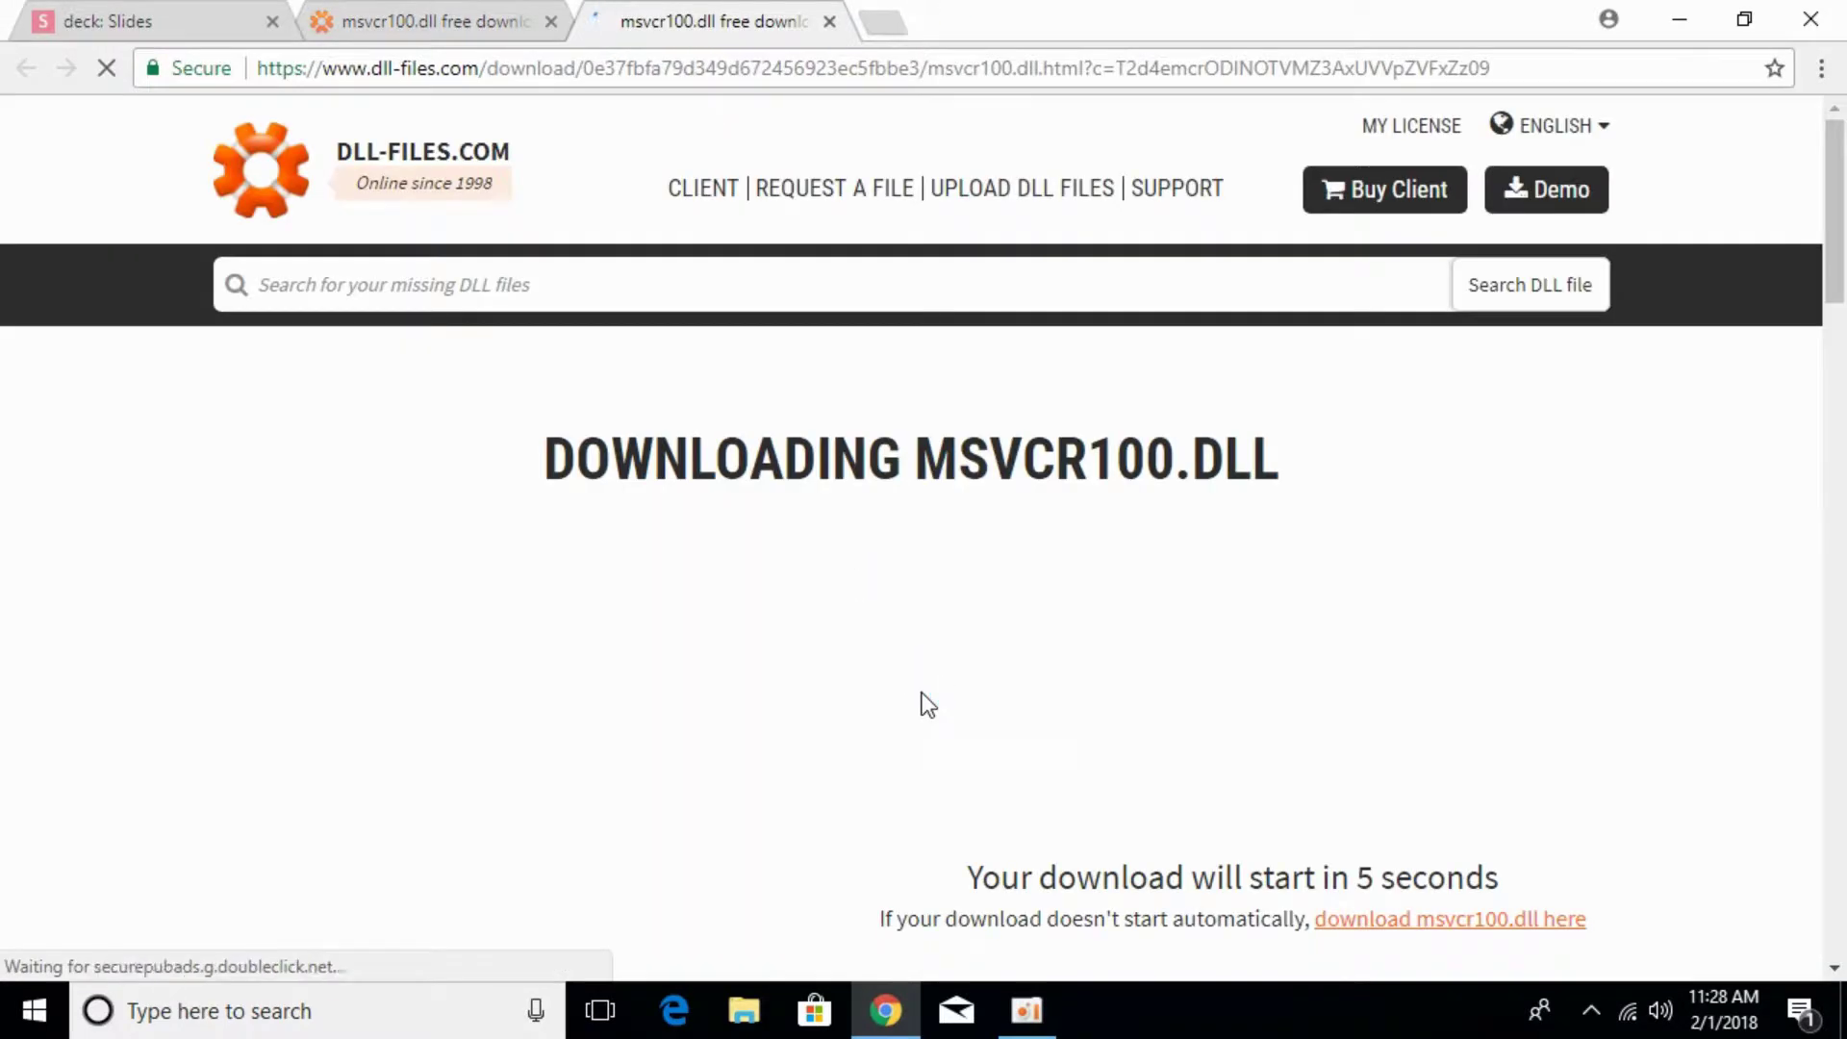
scroll(928, 705, "down", 5)
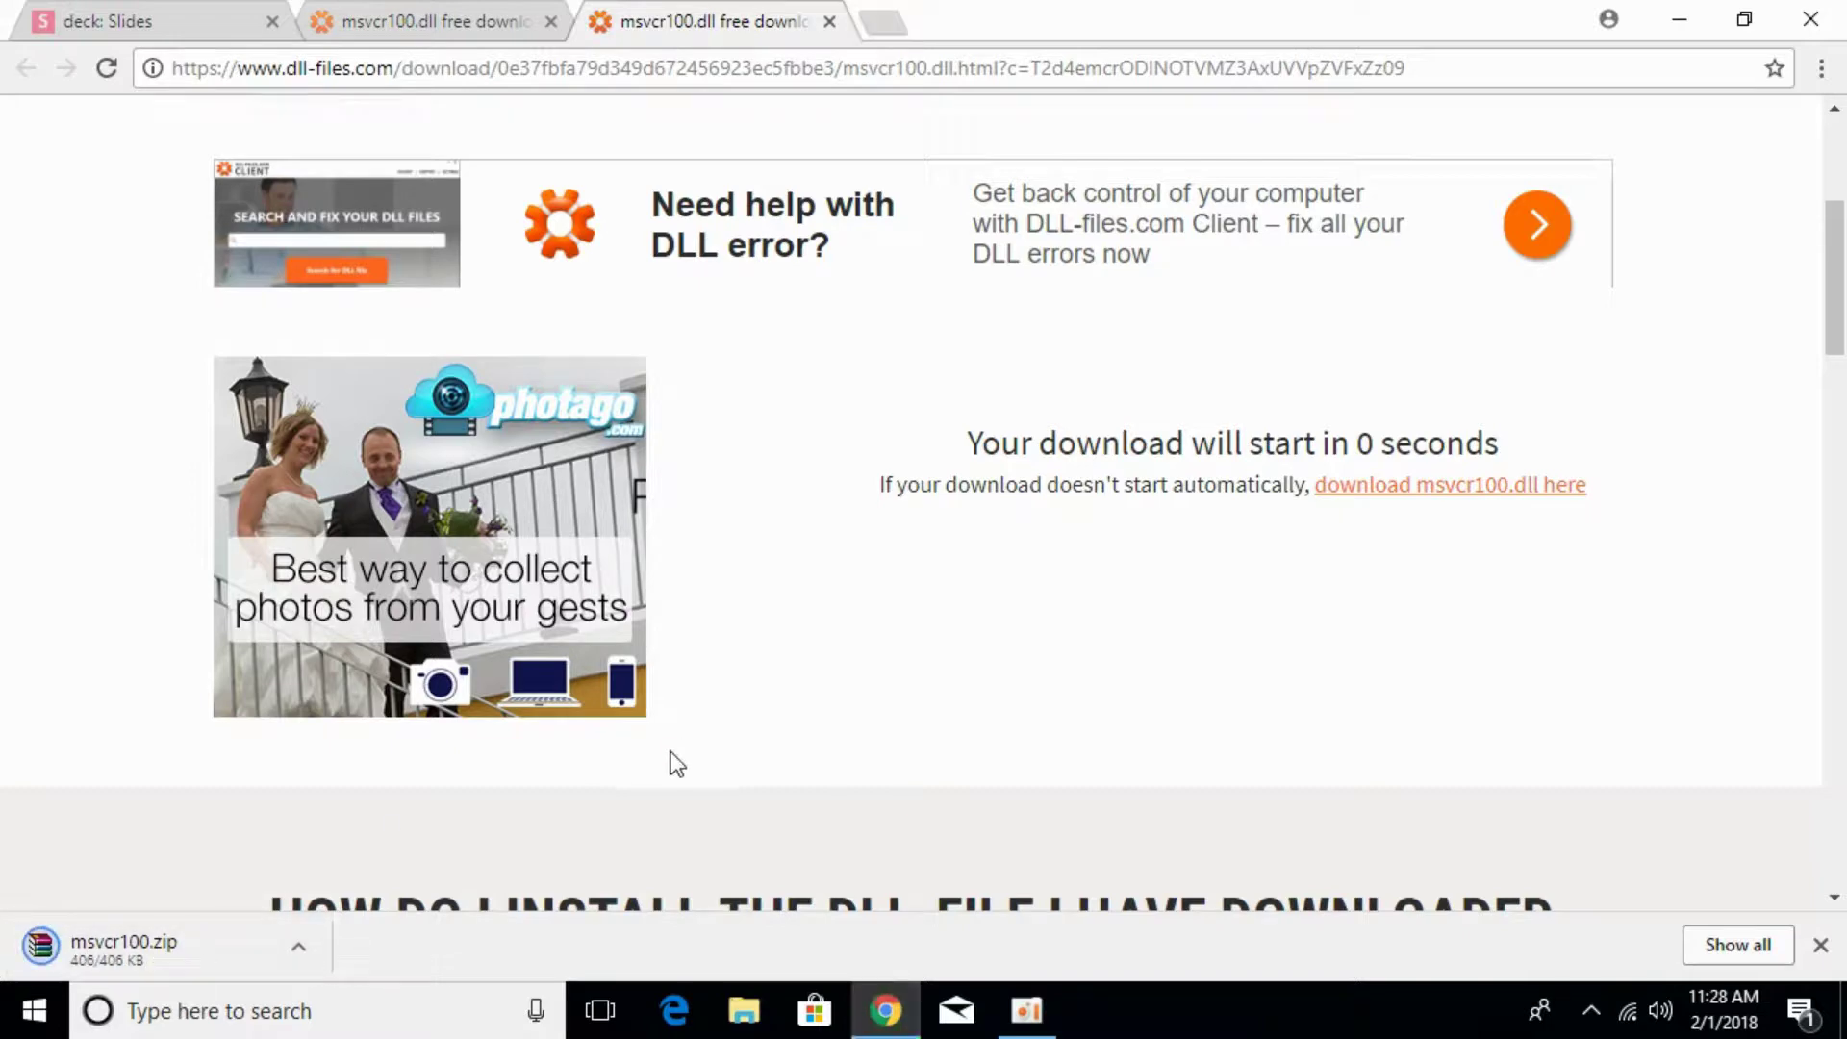
Step: Open the 64-bit 10.0.40219.325 download in a new tab and close the finished 32-bit page
left_click(417, 19)
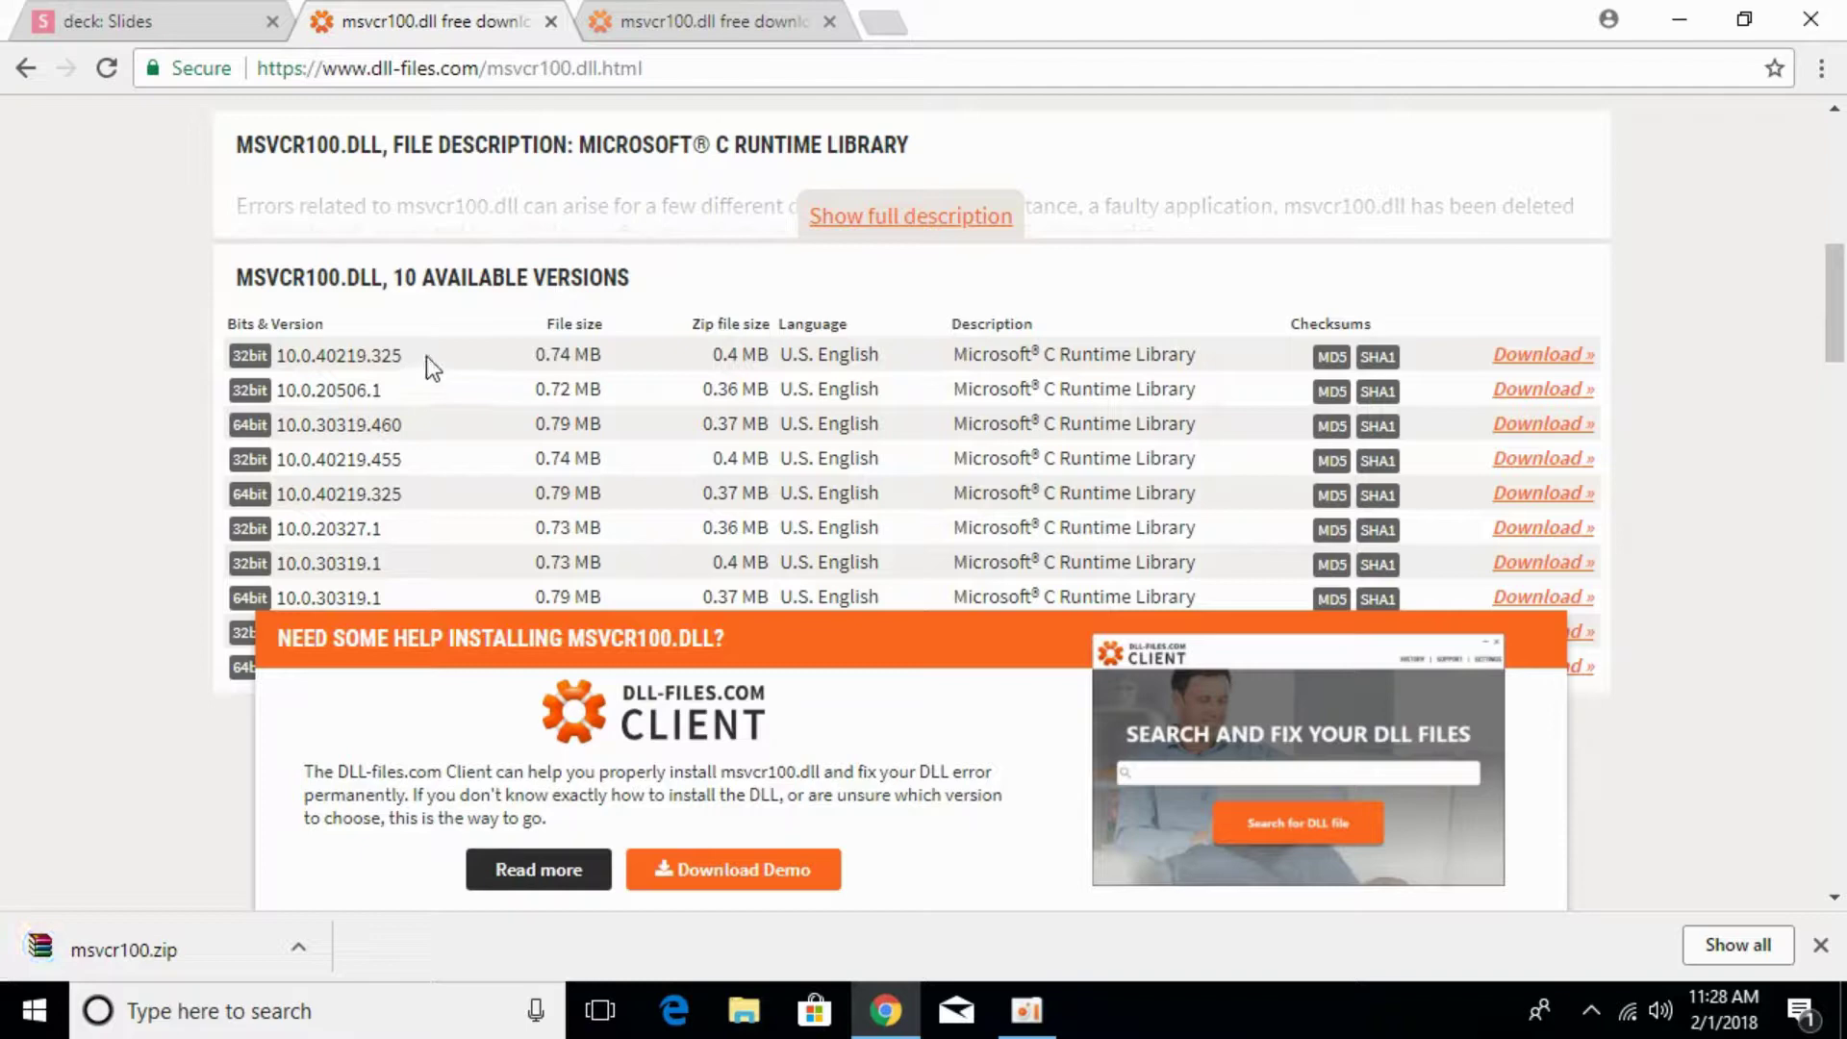
left_click_drag(425, 356, 278, 356)
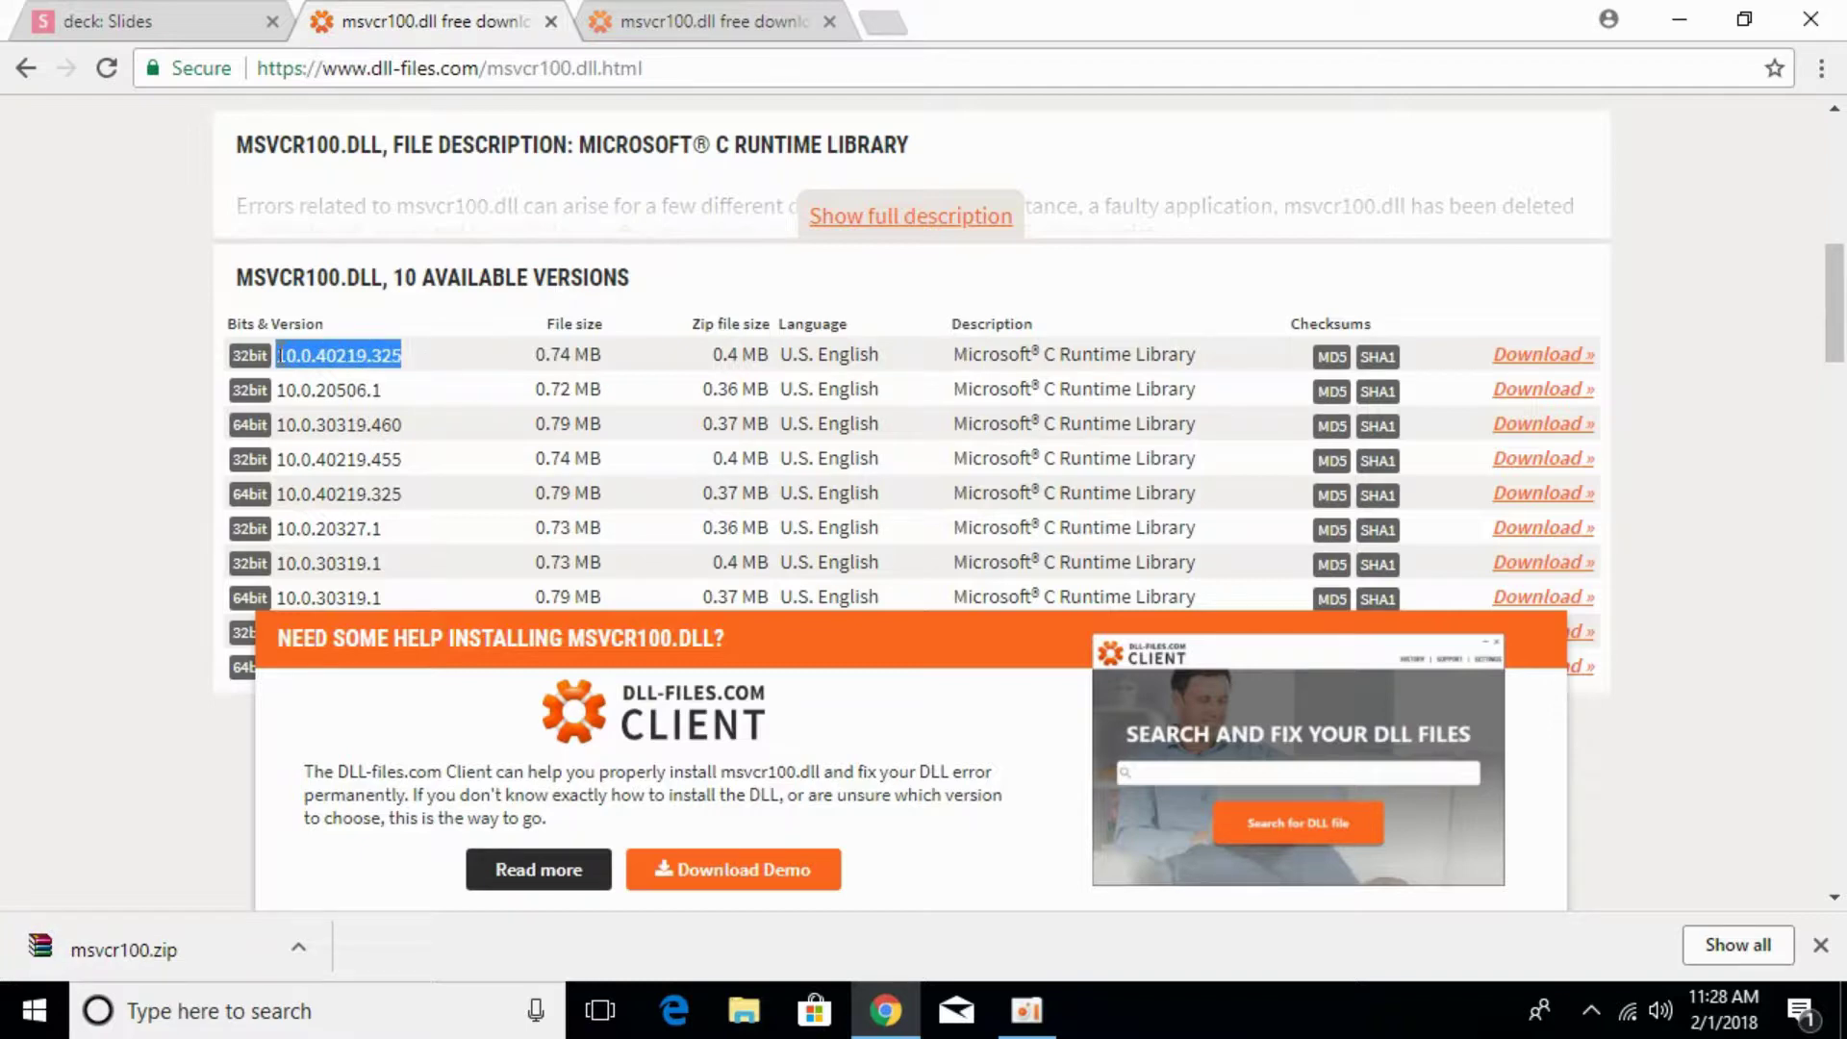
left_click_drag(449, 510, 281, 497)
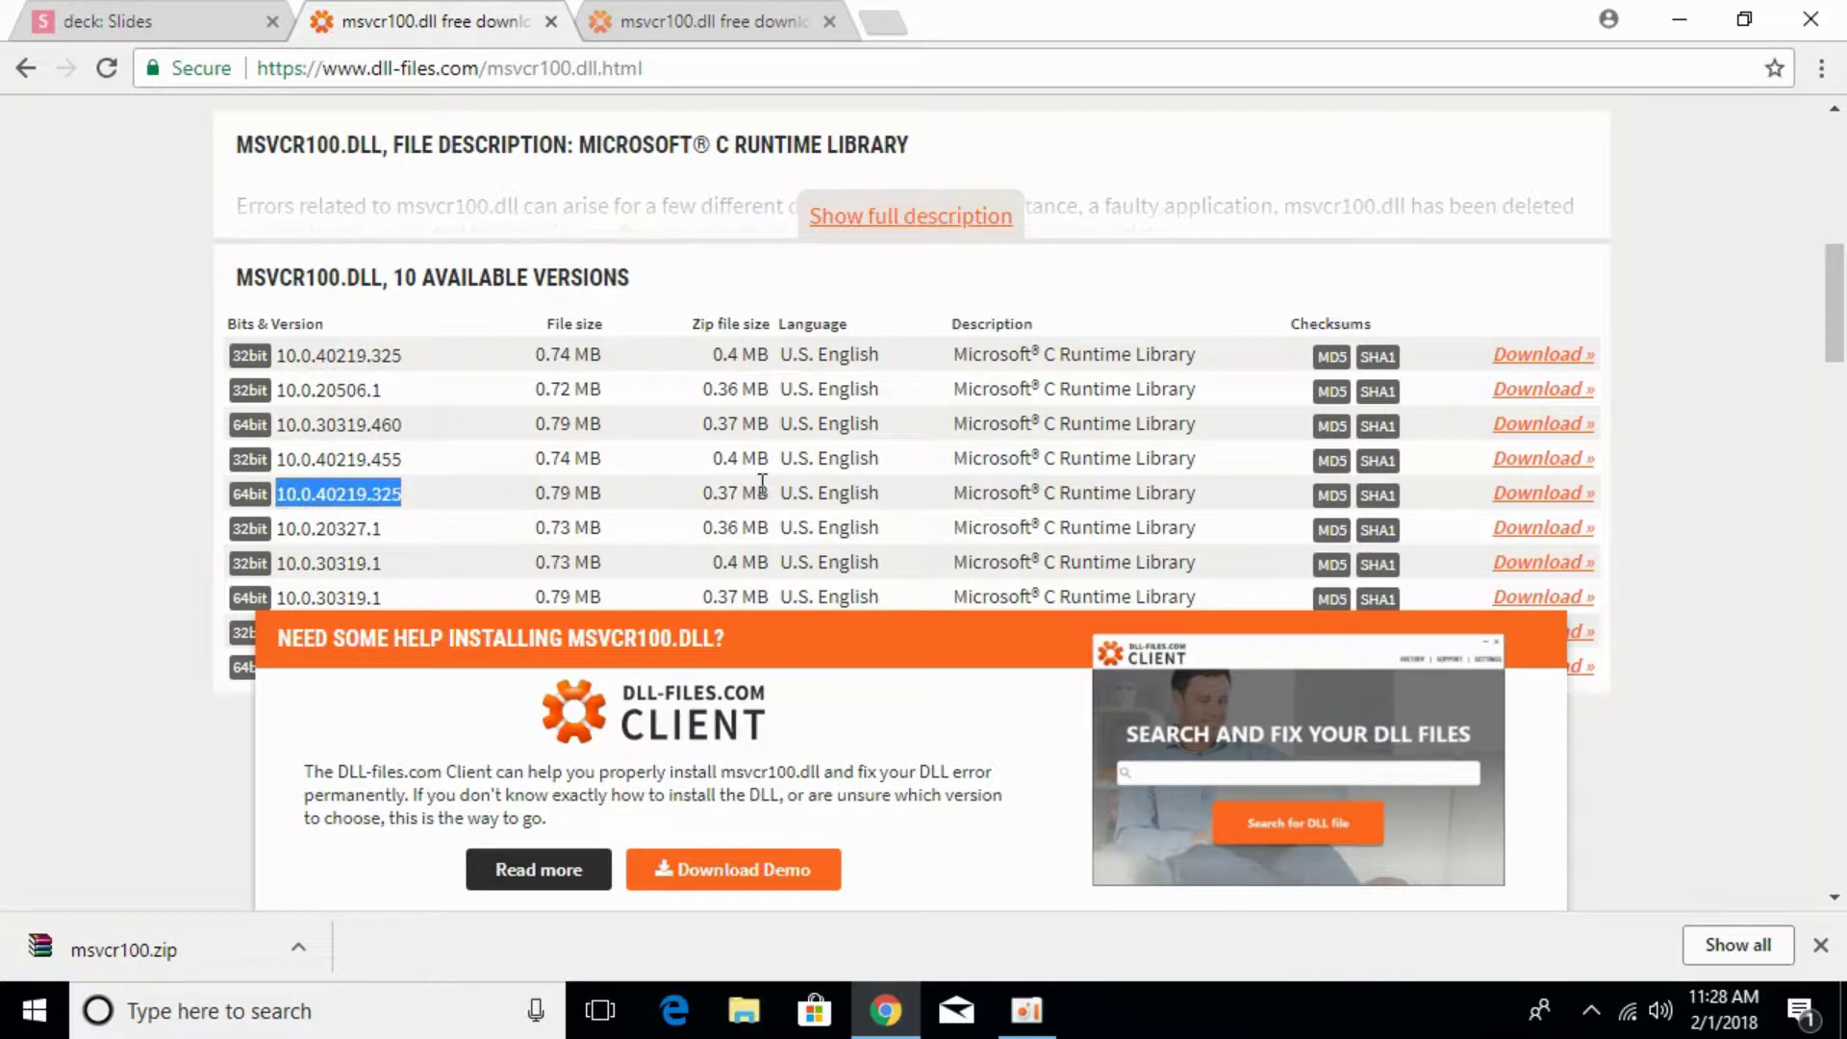
right_click(1516, 502)
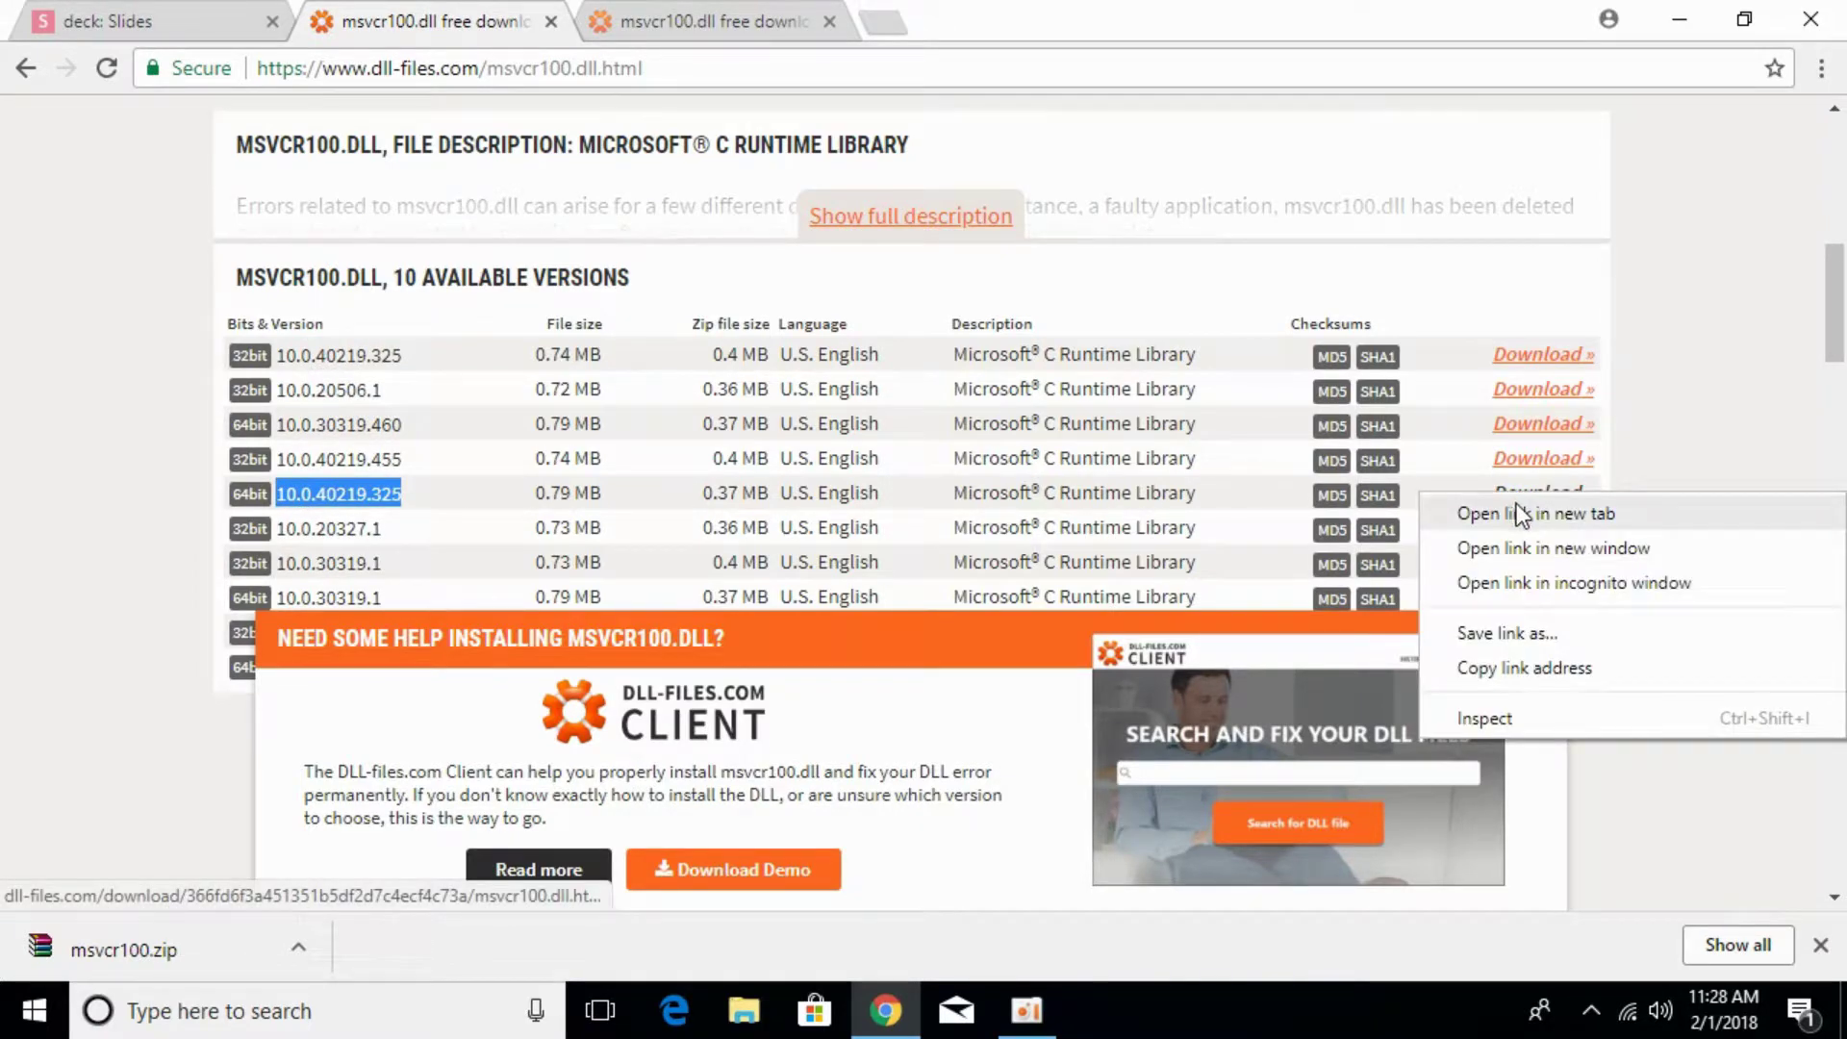
left_click(1516, 510)
left_click(781, 21)
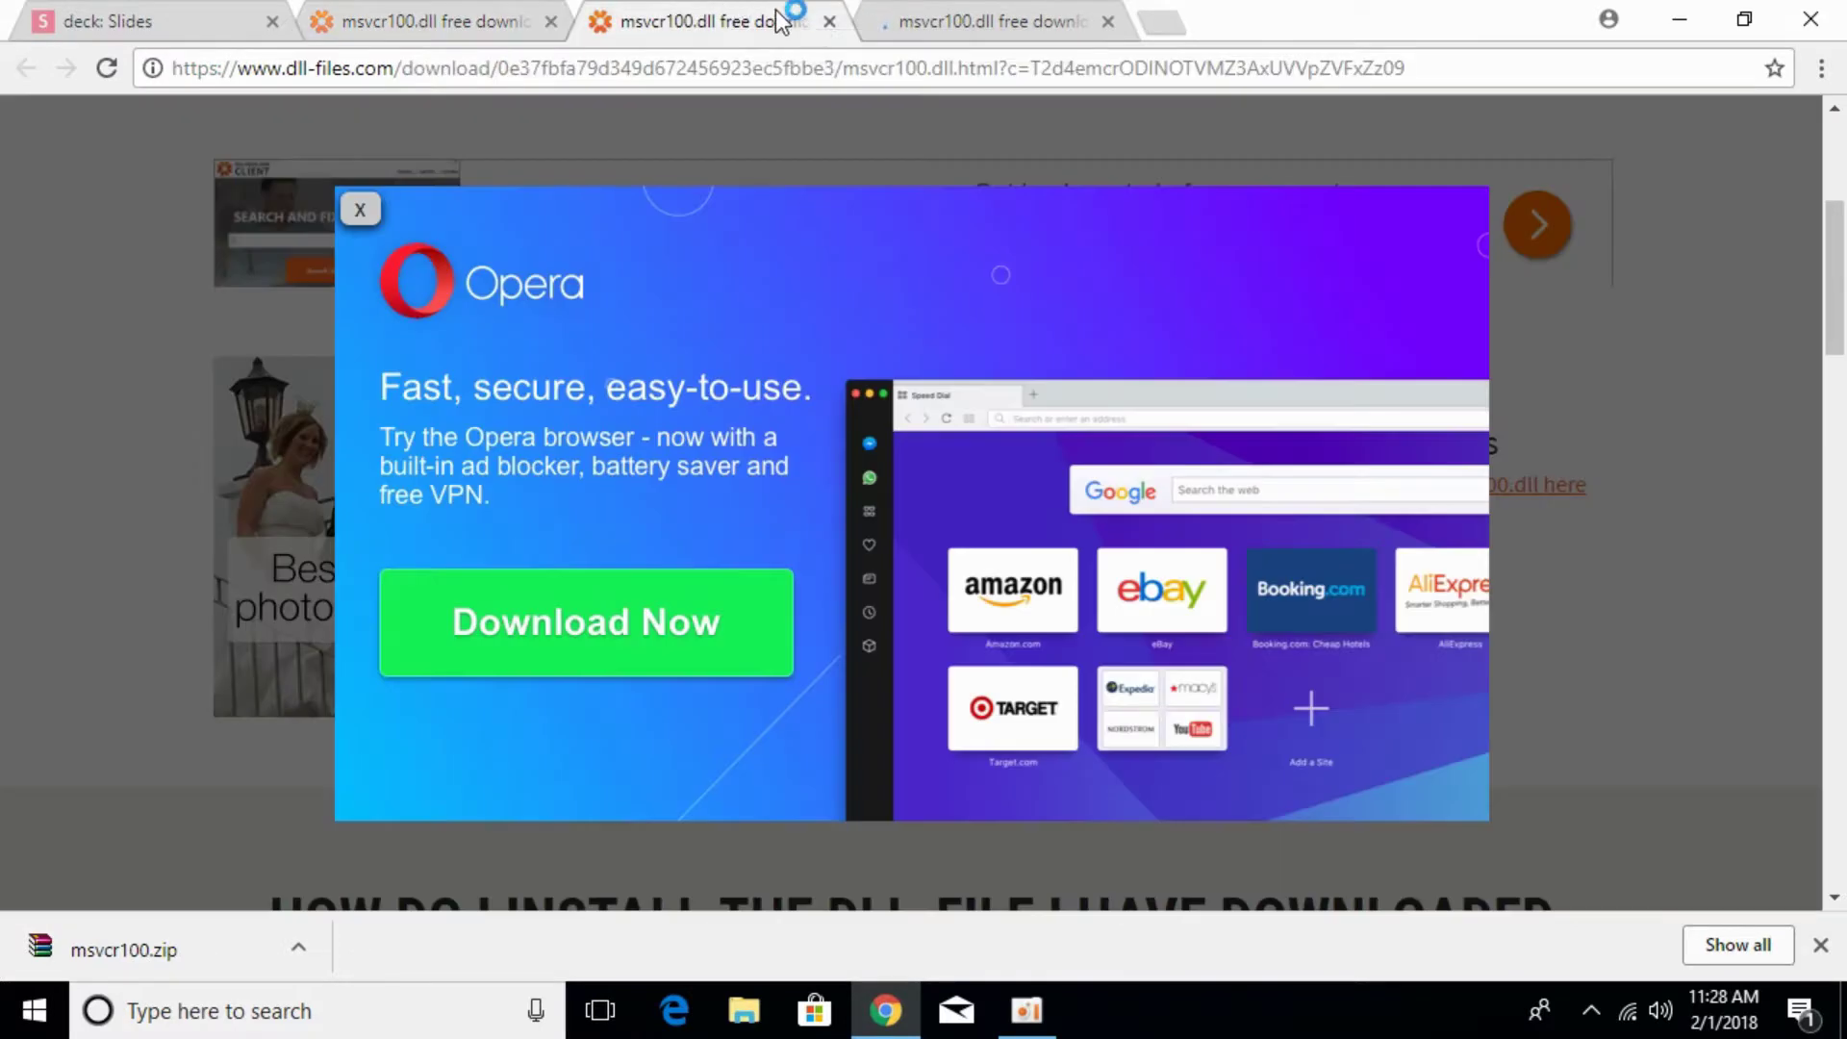
left_click(829, 21)
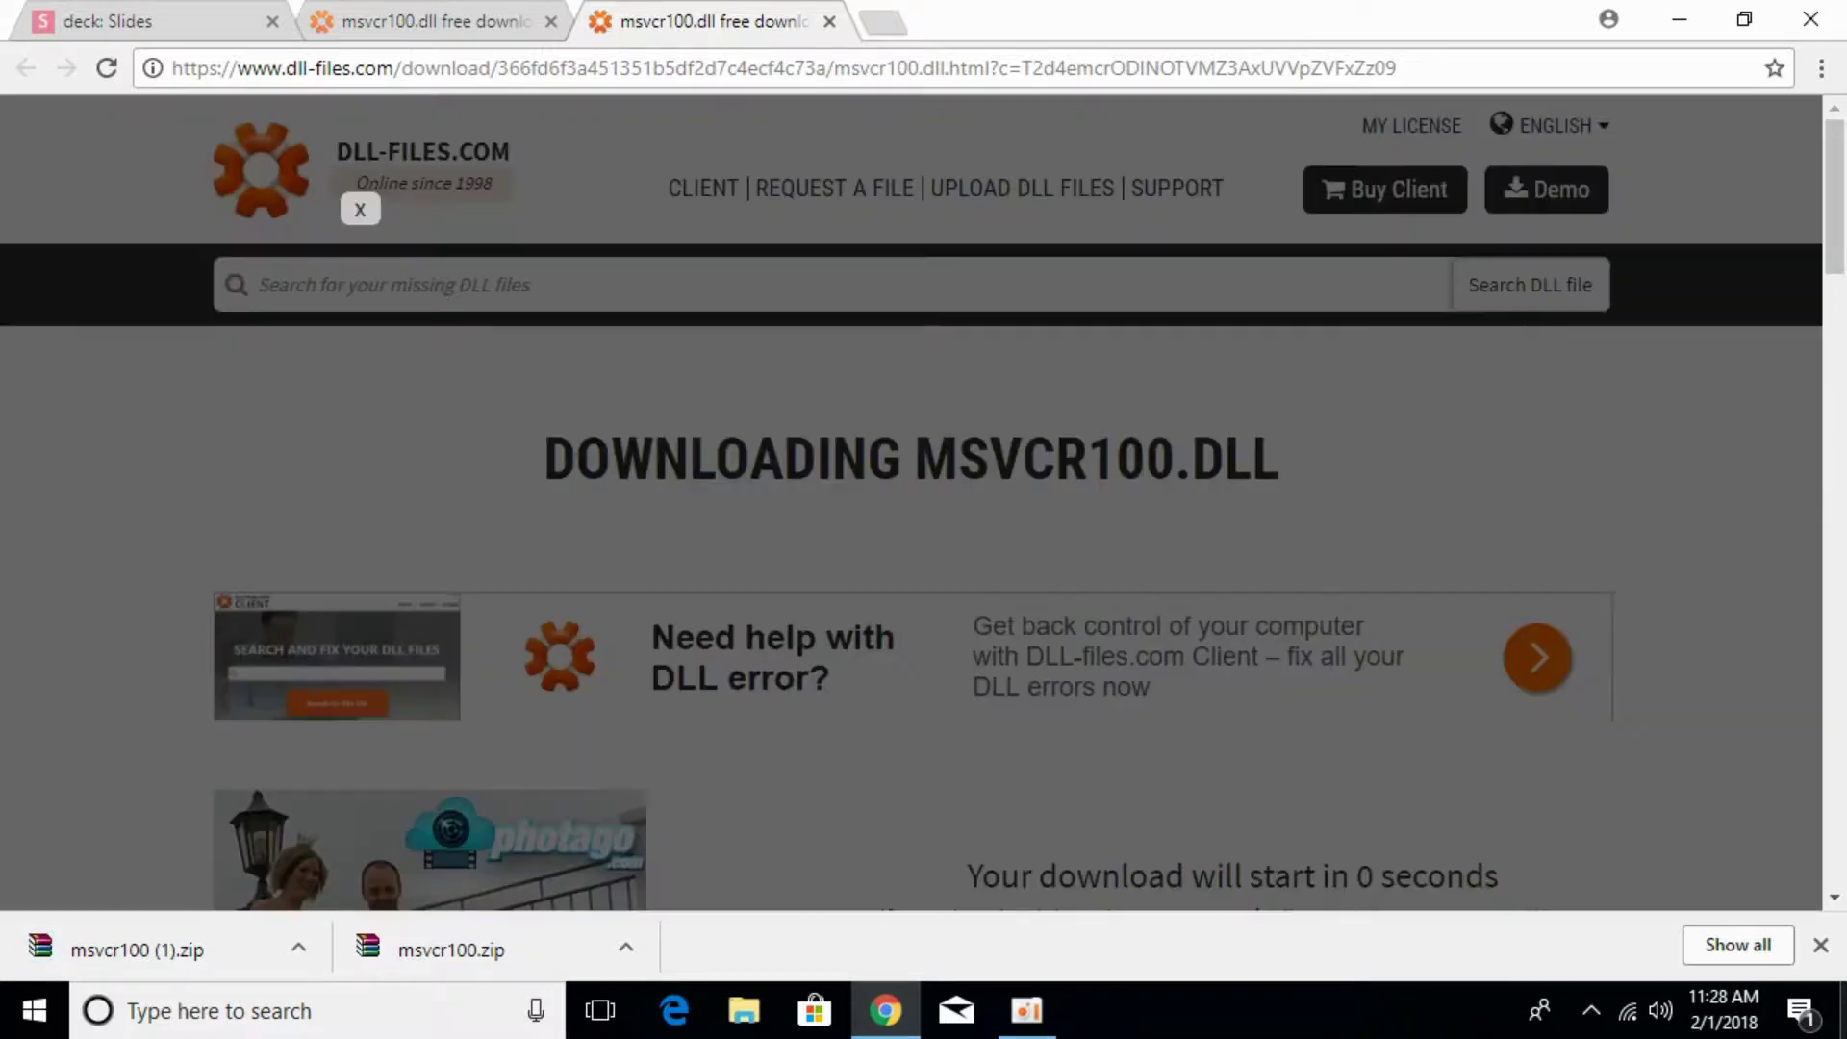
key("super+d")
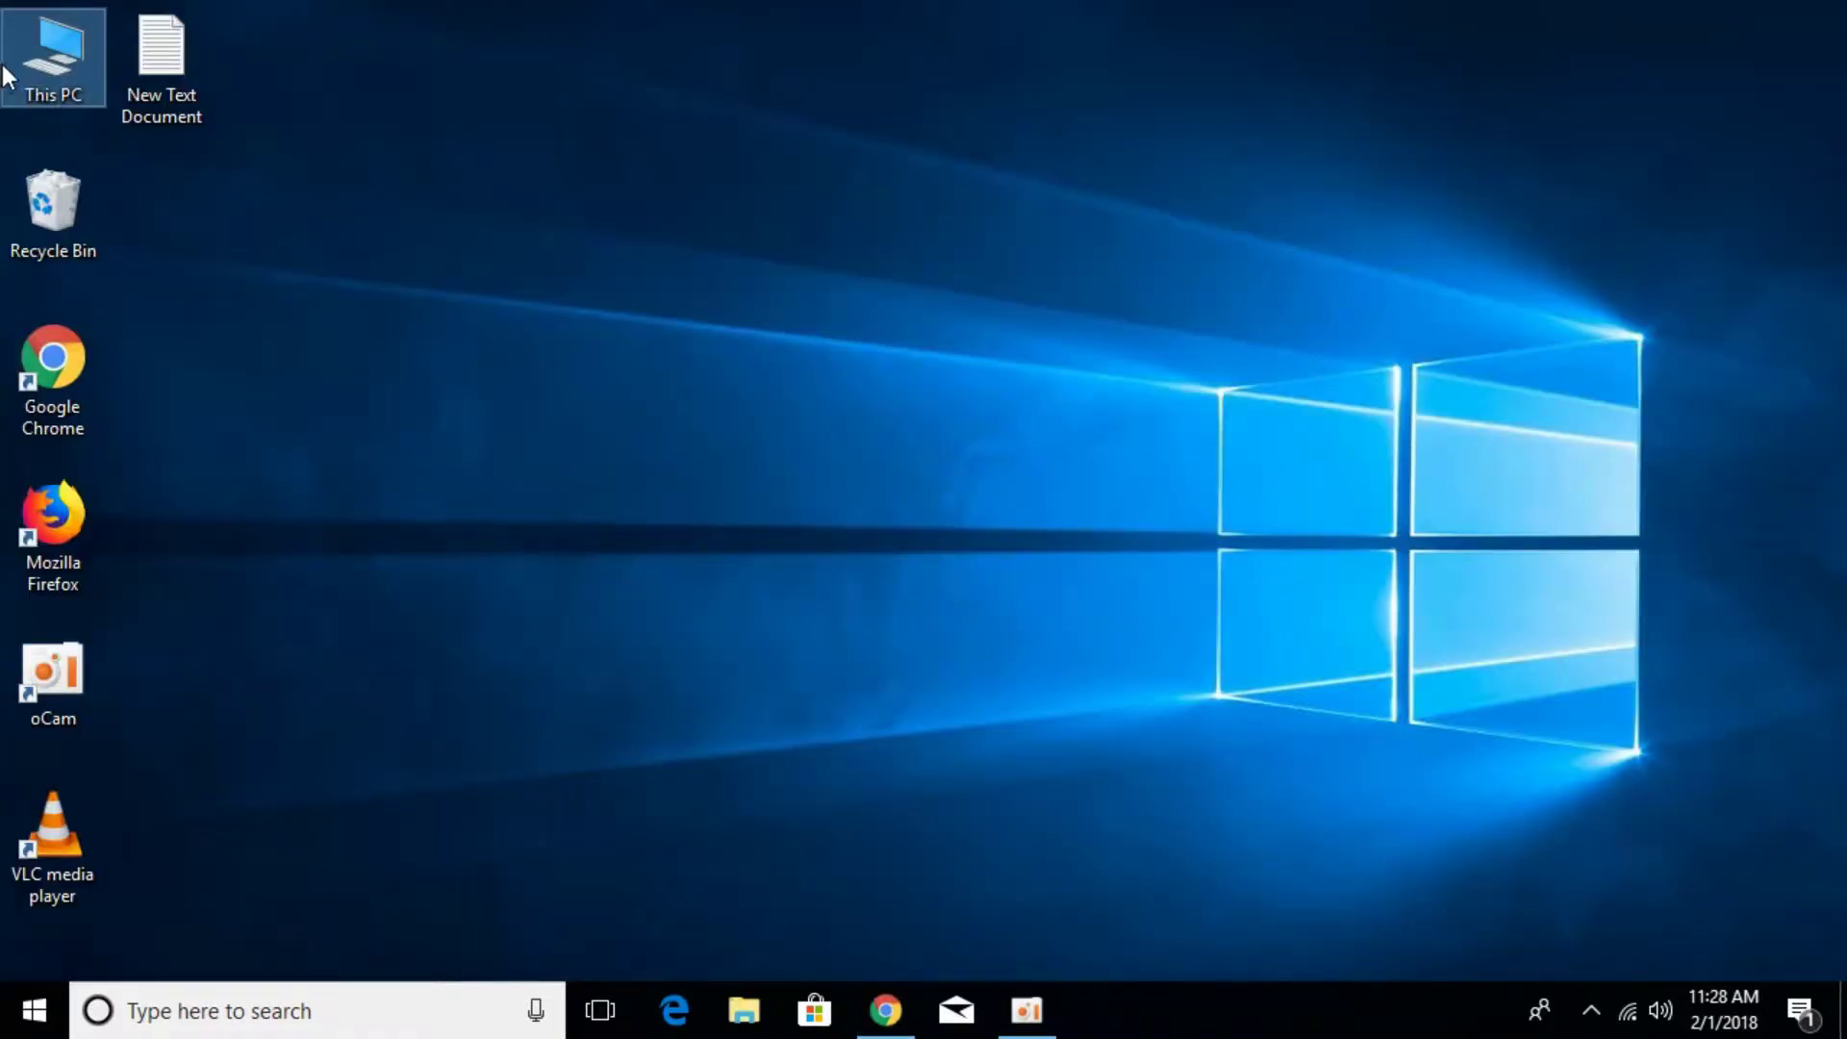
right_click(44, 62)
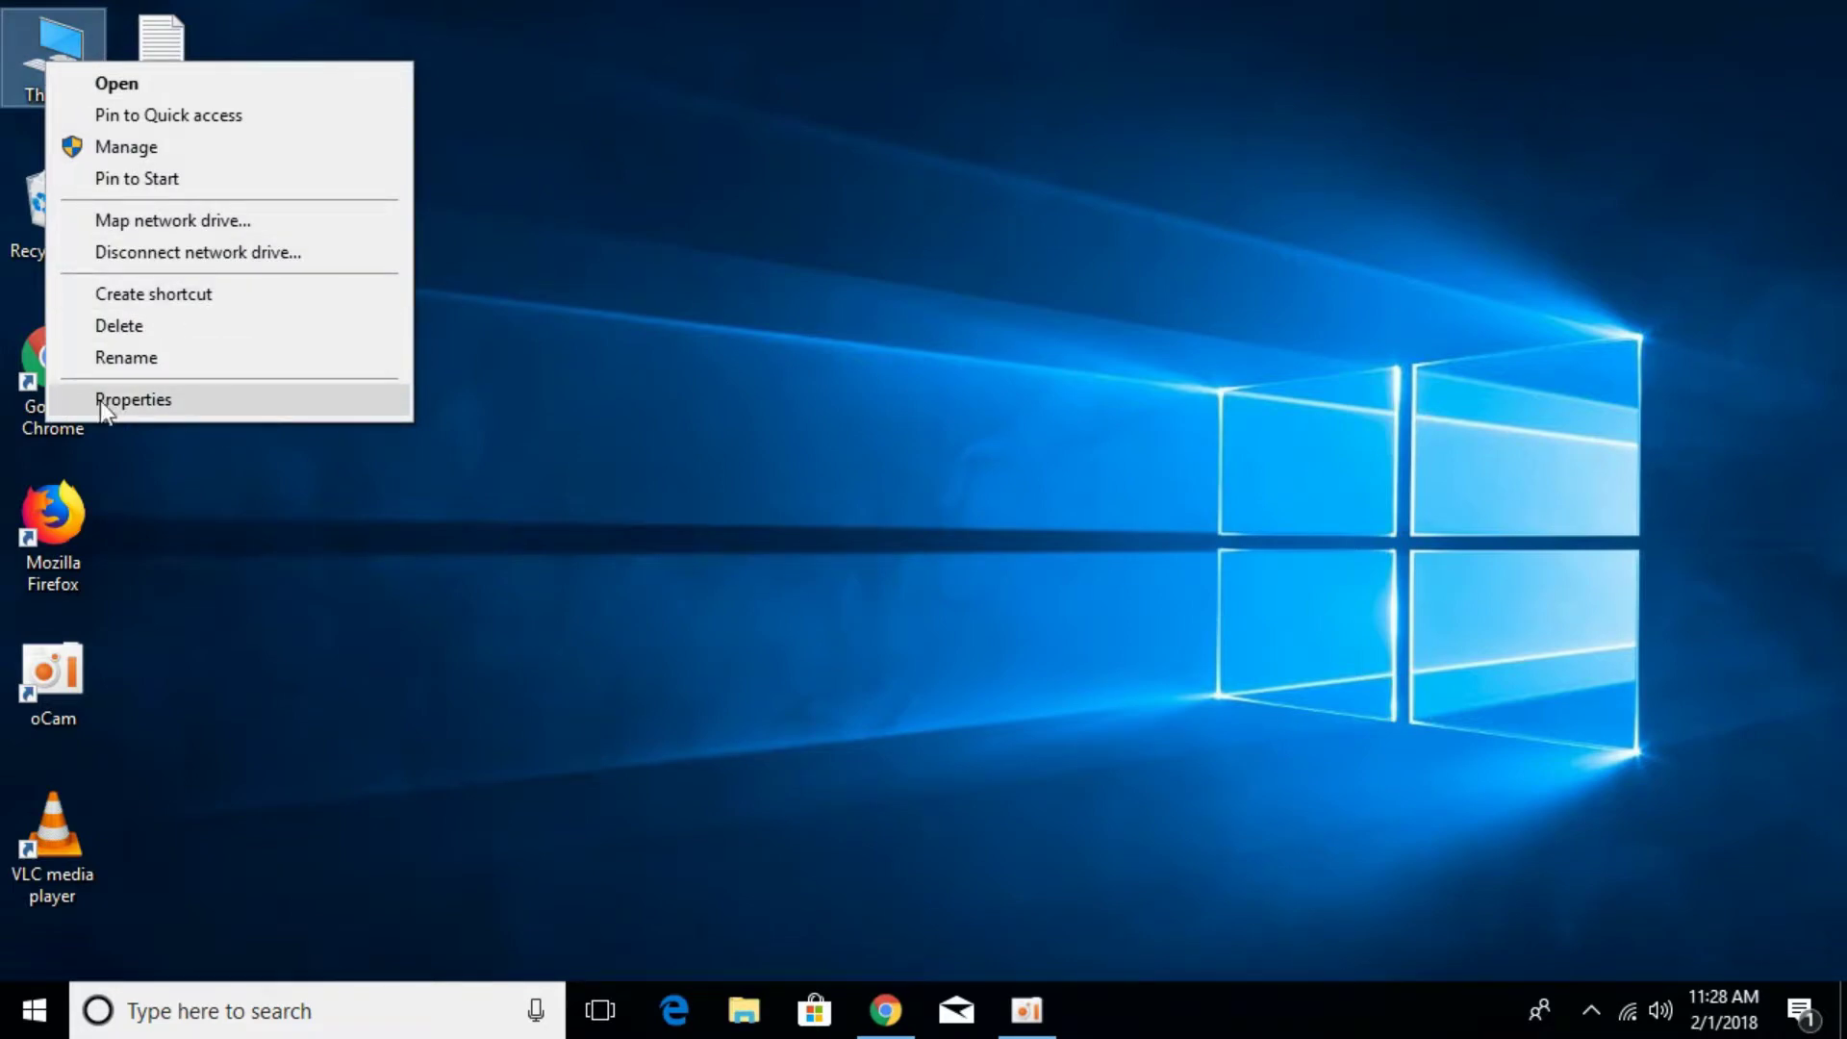
left_click(132, 400)
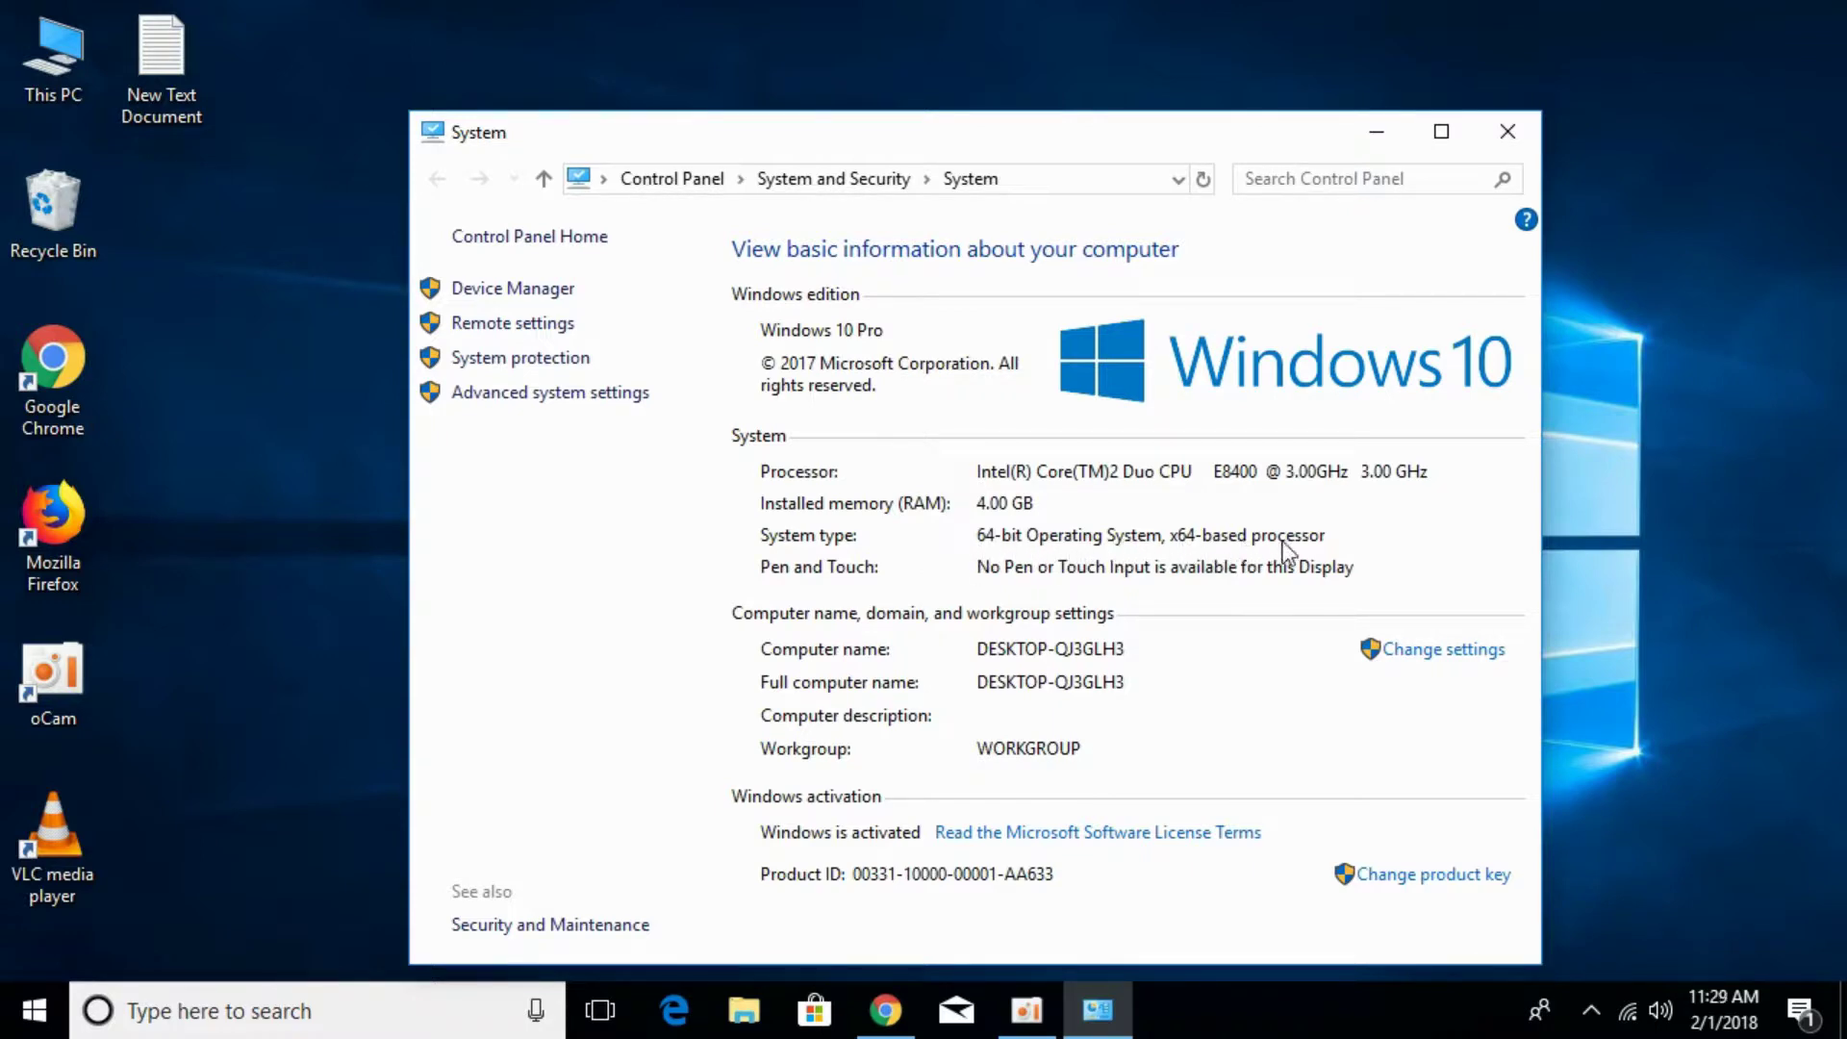
left_click(1504, 136)
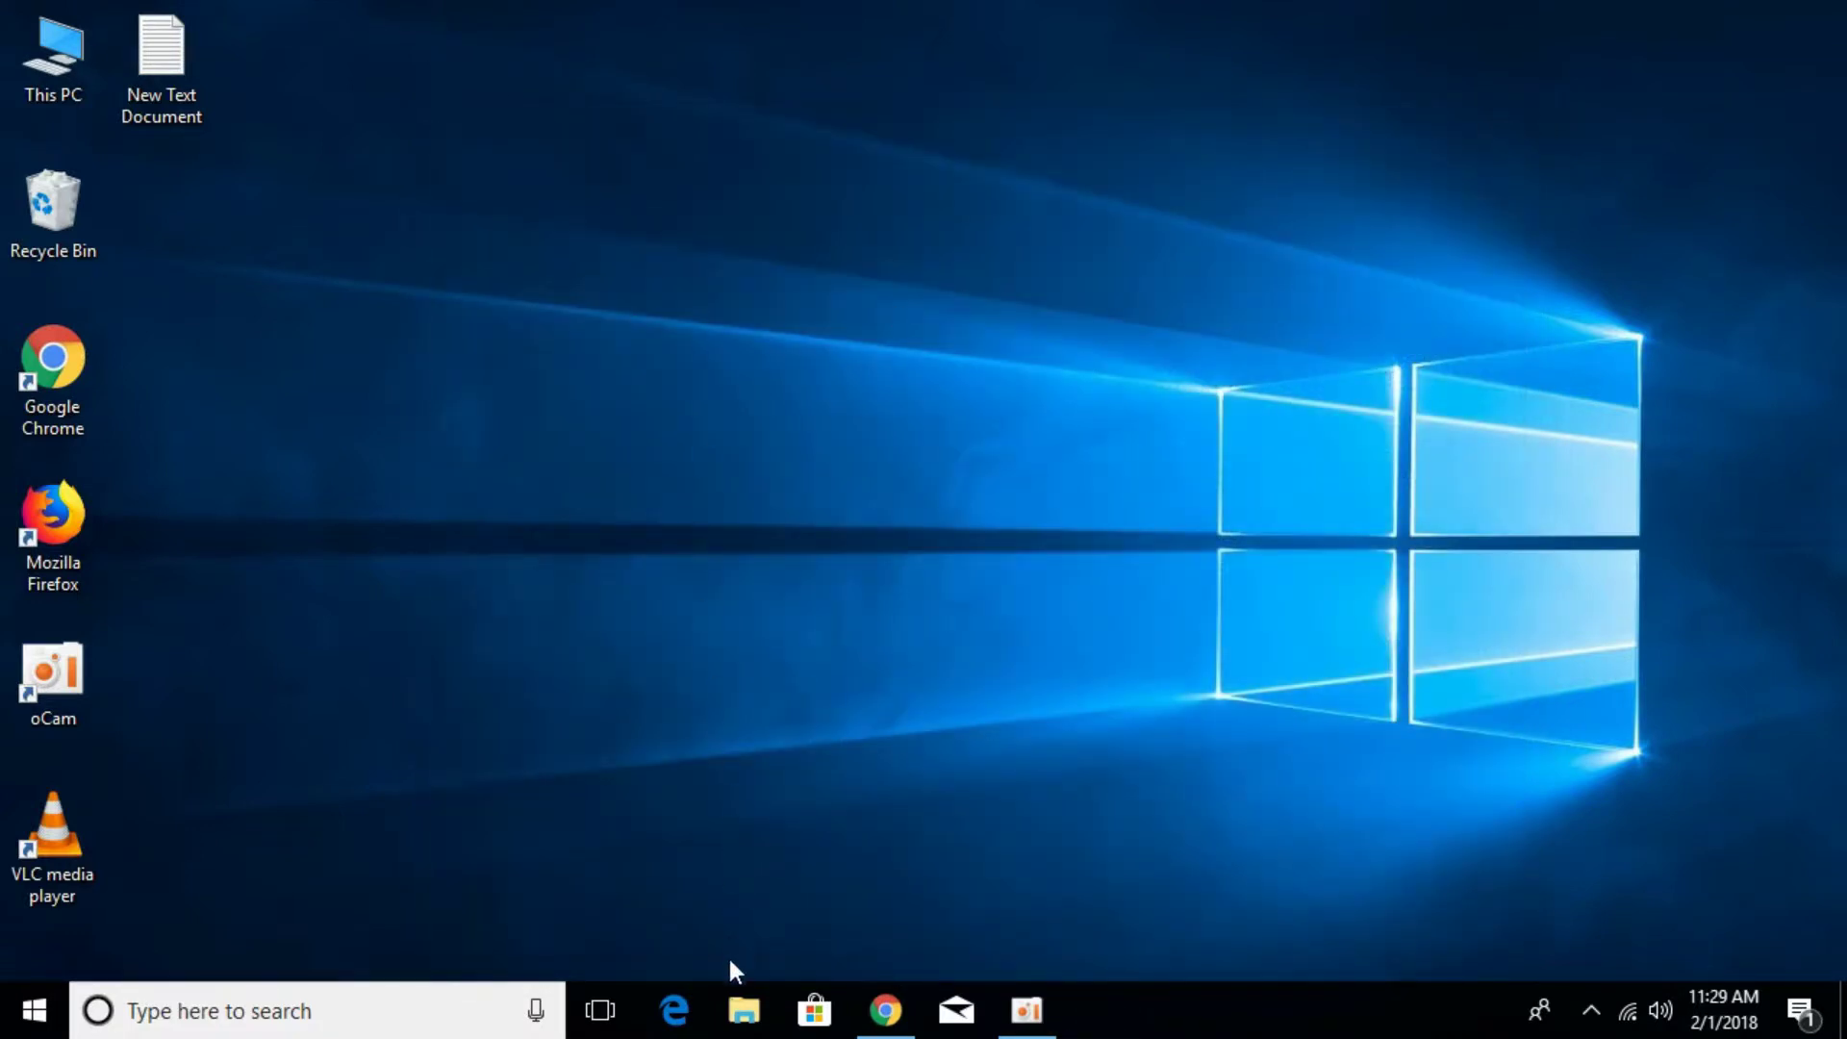
Step: Open File Explorer at Downloads, showing the msvcr100 and msvcr100 (1) archives
left_click(743, 1011)
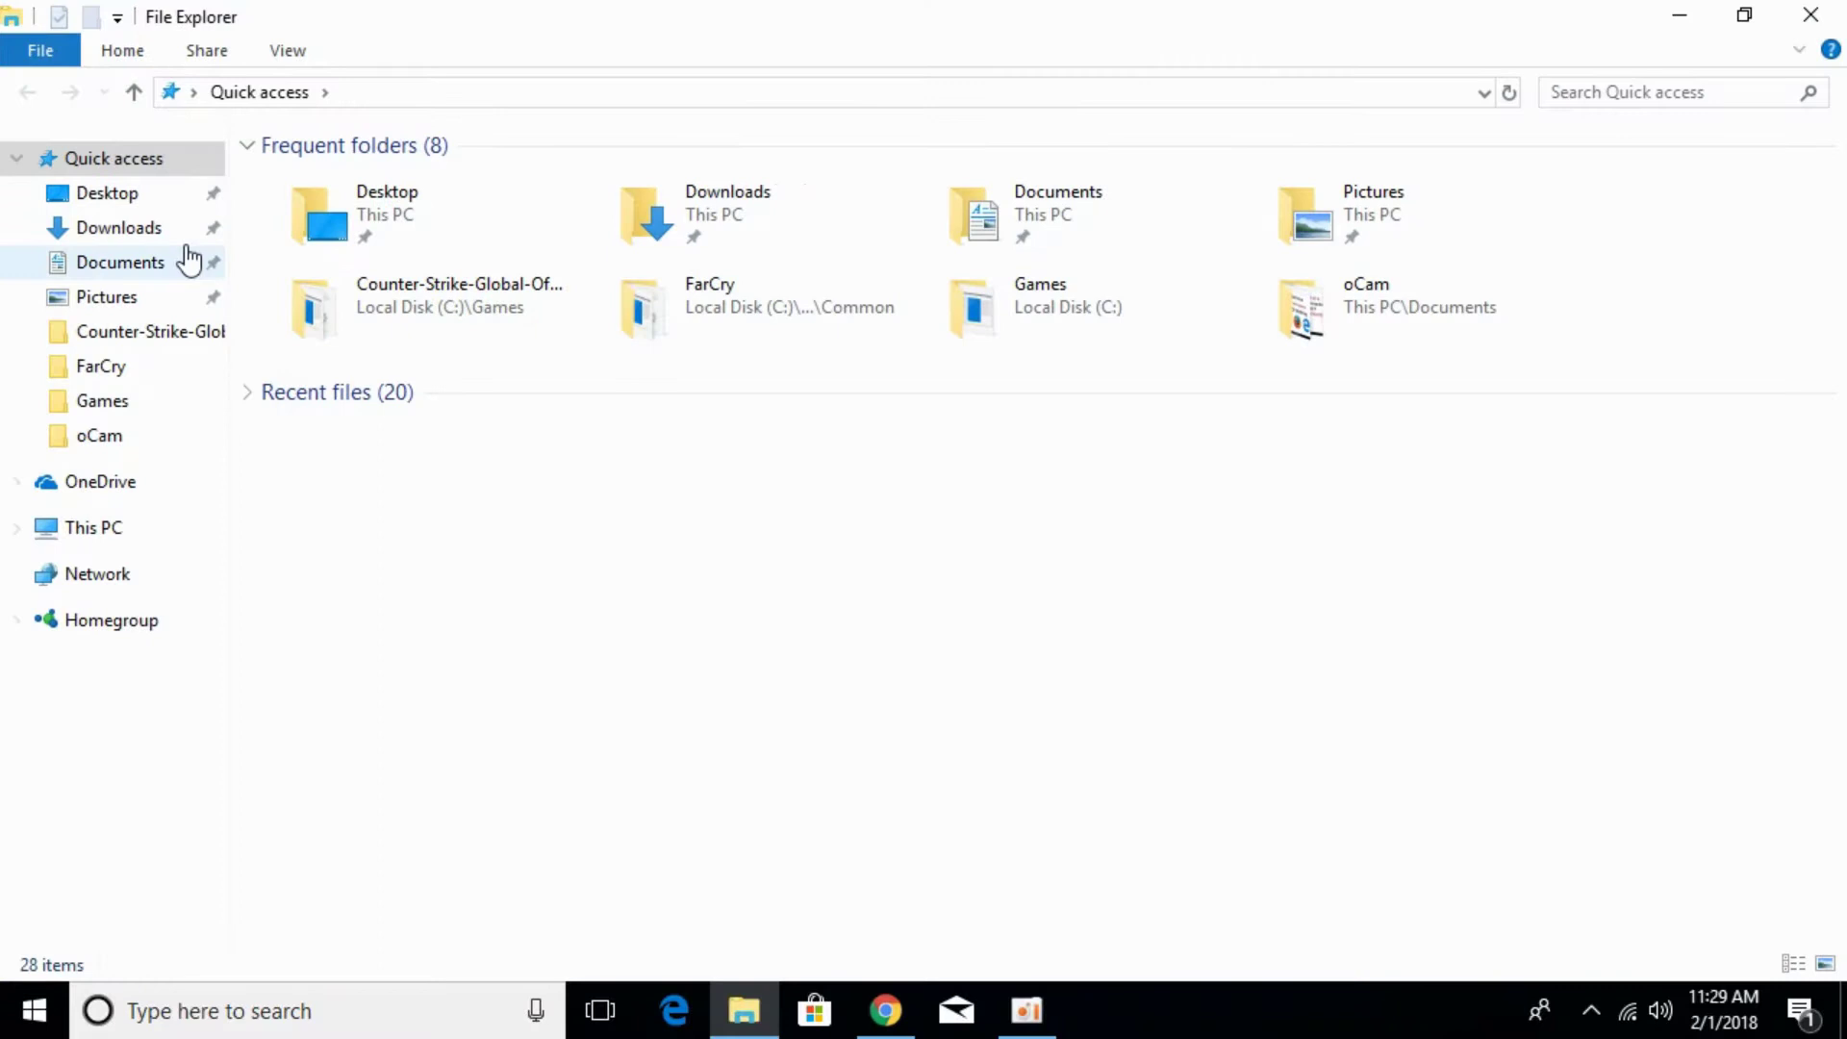
left_click(168, 229)
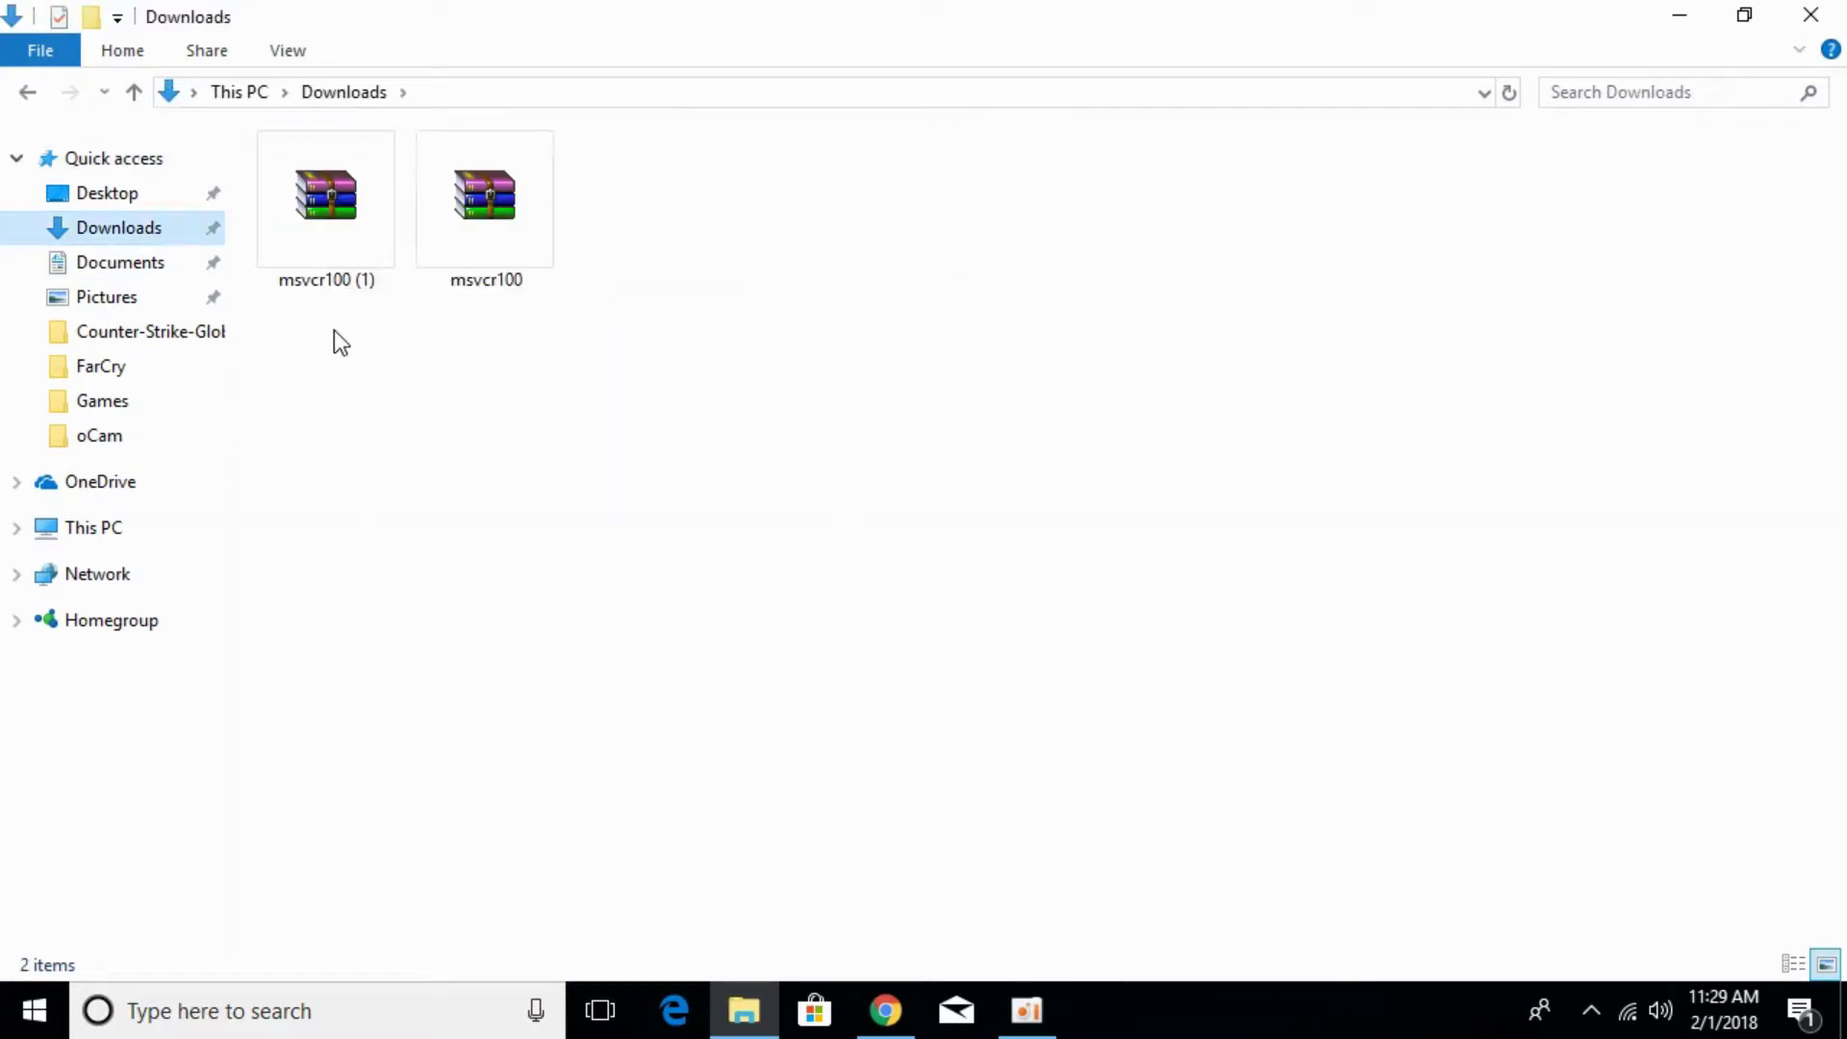
left_click_drag(333, 331, 575, 268)
left_click(689, 574)
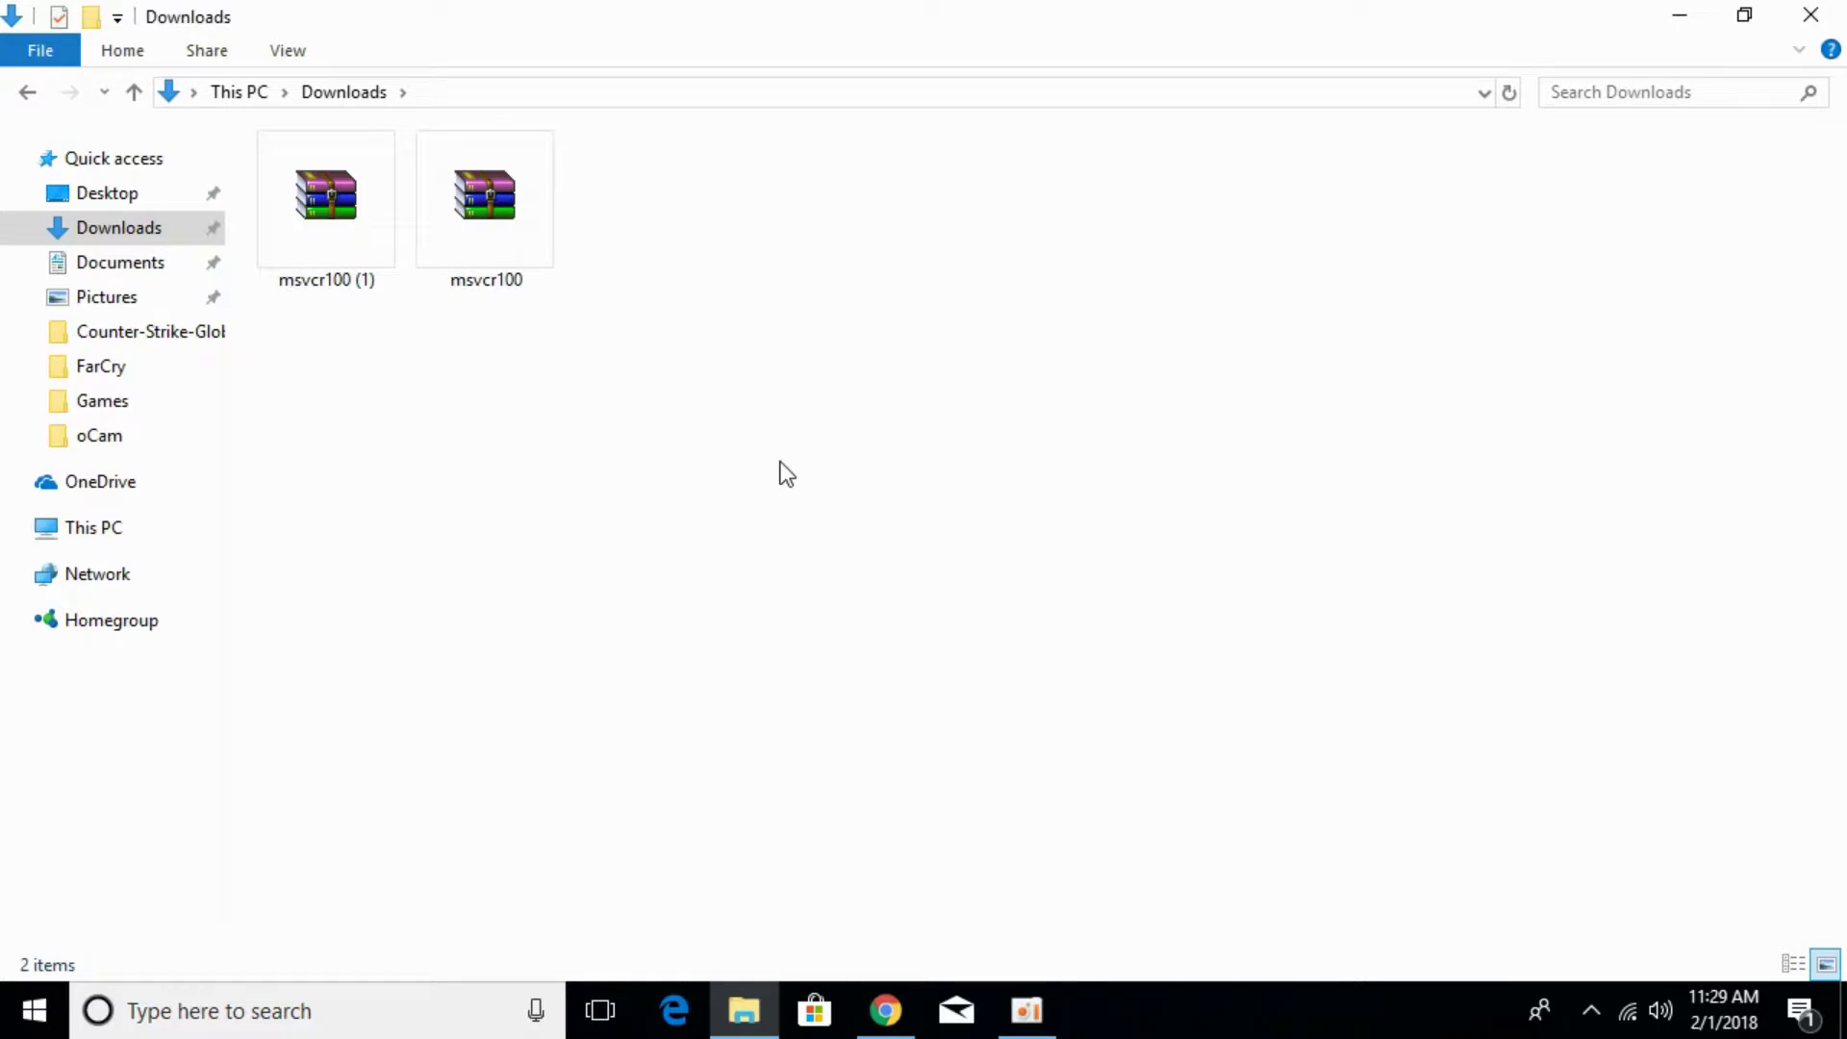
Step: Extract the msvcr100 archive into a msvcr100 folder with WinRAR
double_click(504, 258)
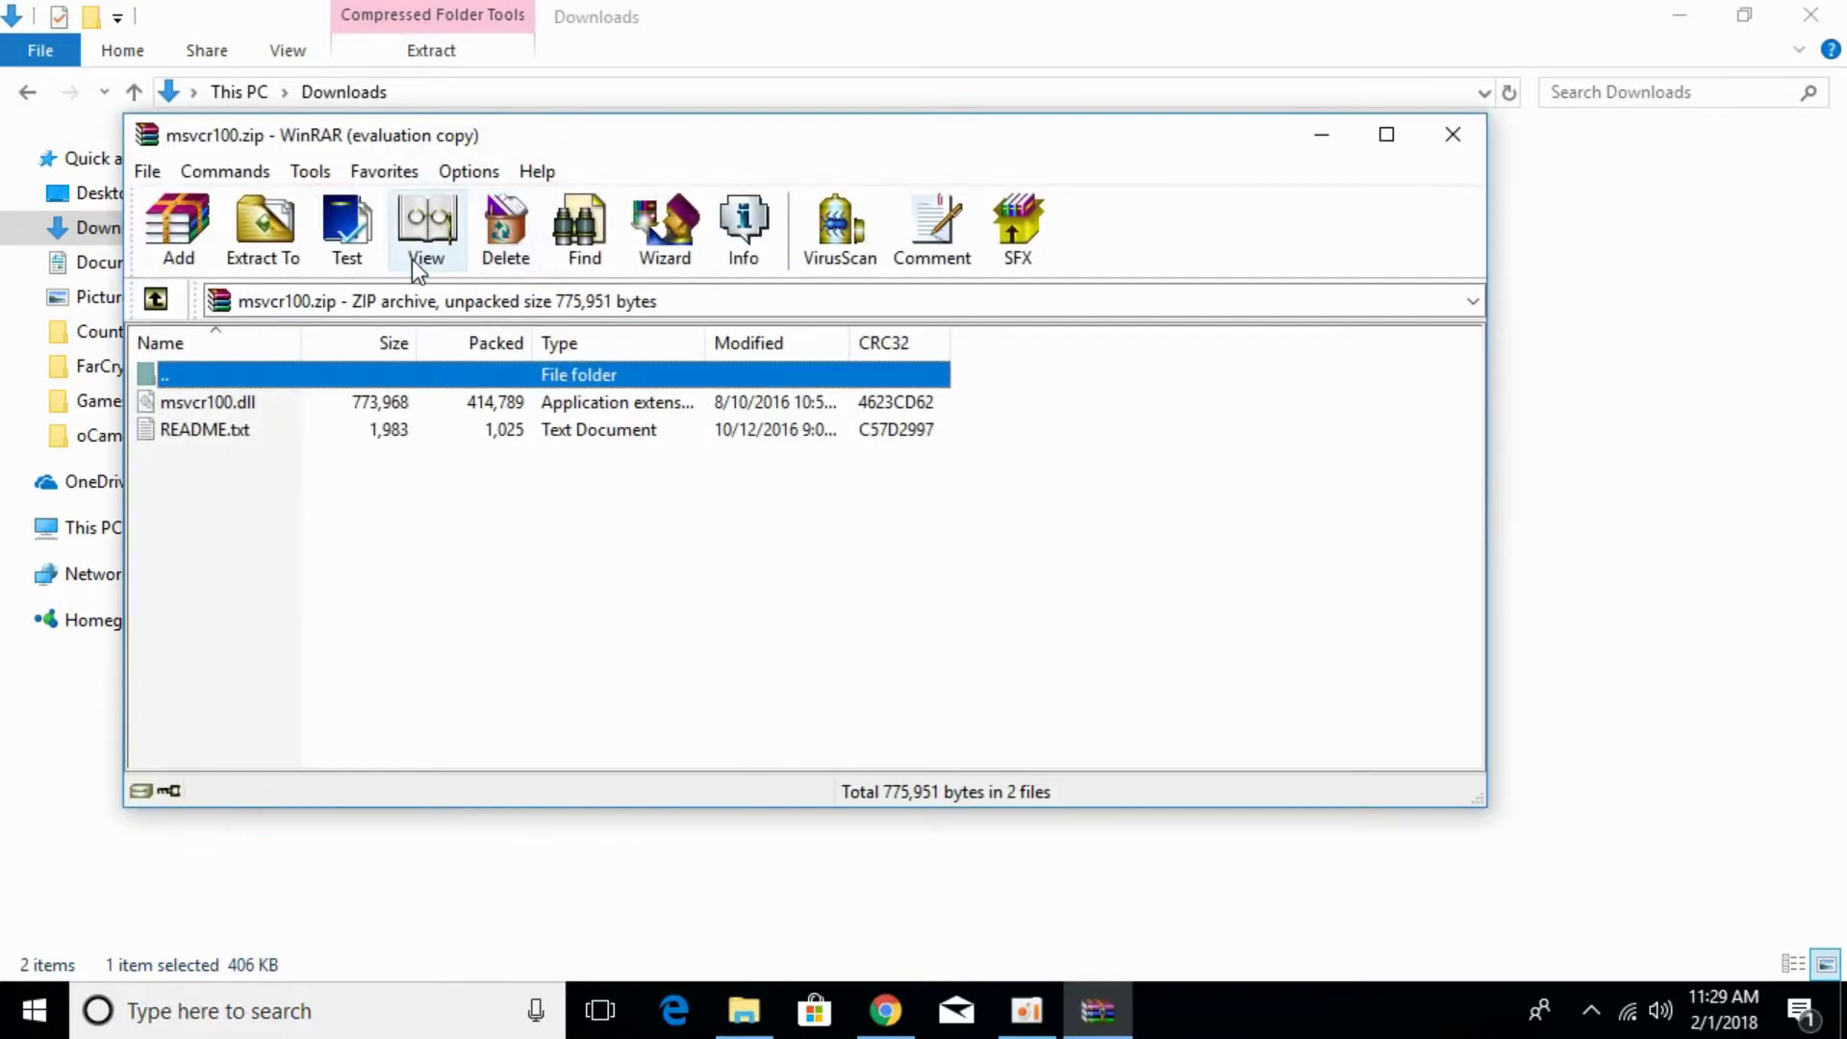
left_click(247, 233)
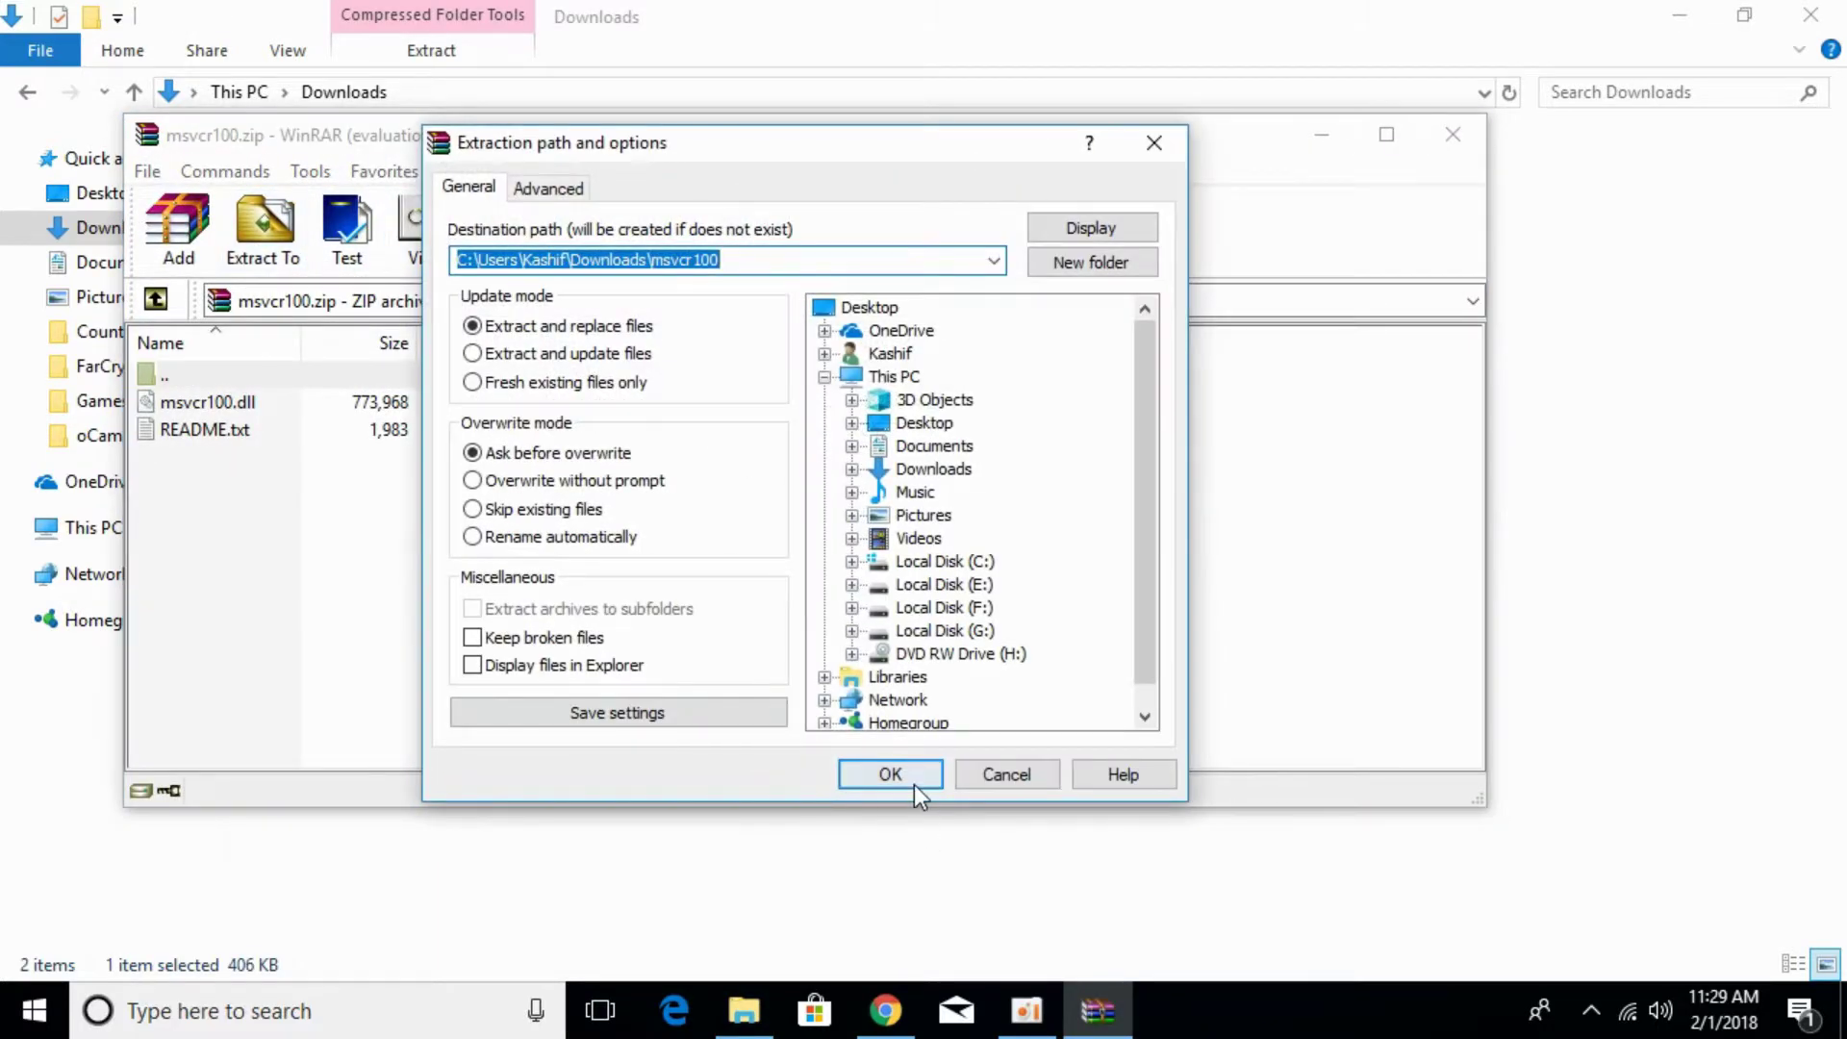
left_click(914, 783)
left_click(1453, 135)
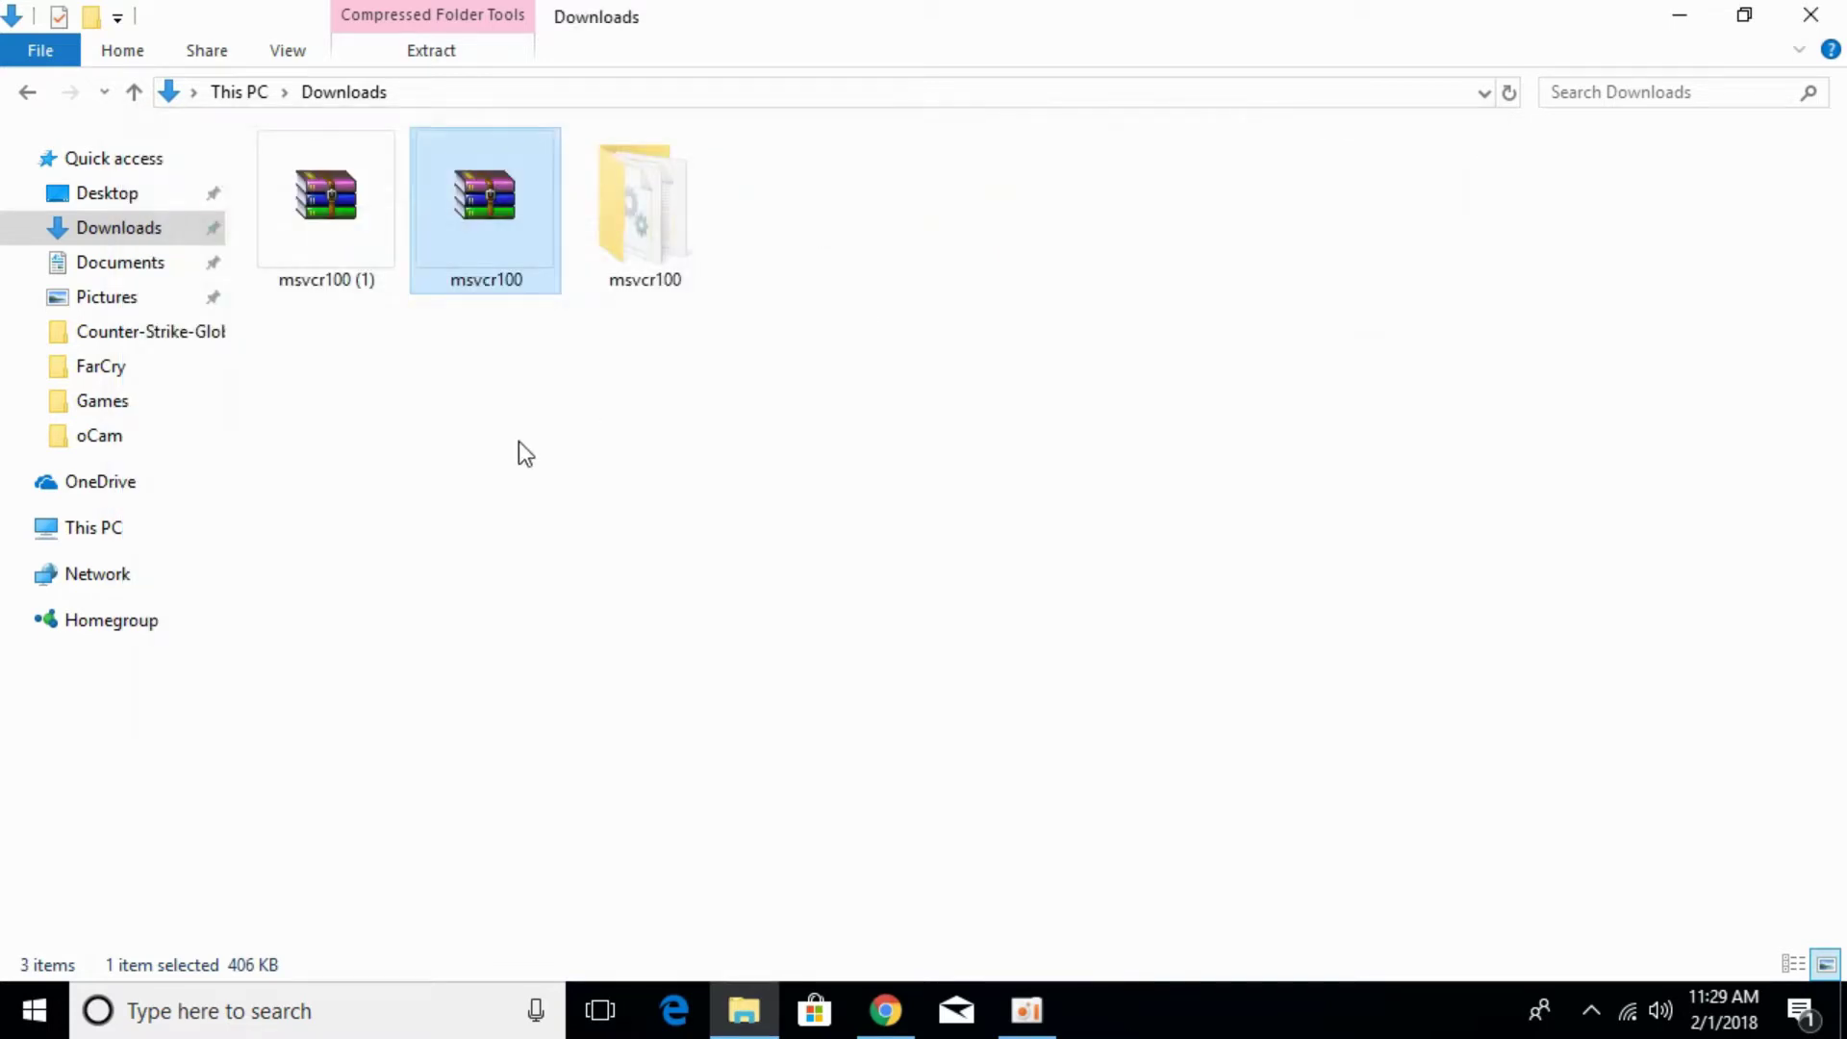
Step: Extract the msvcr100 (1) archive into a msvcr100 (1) folder
left_click(328, 227)
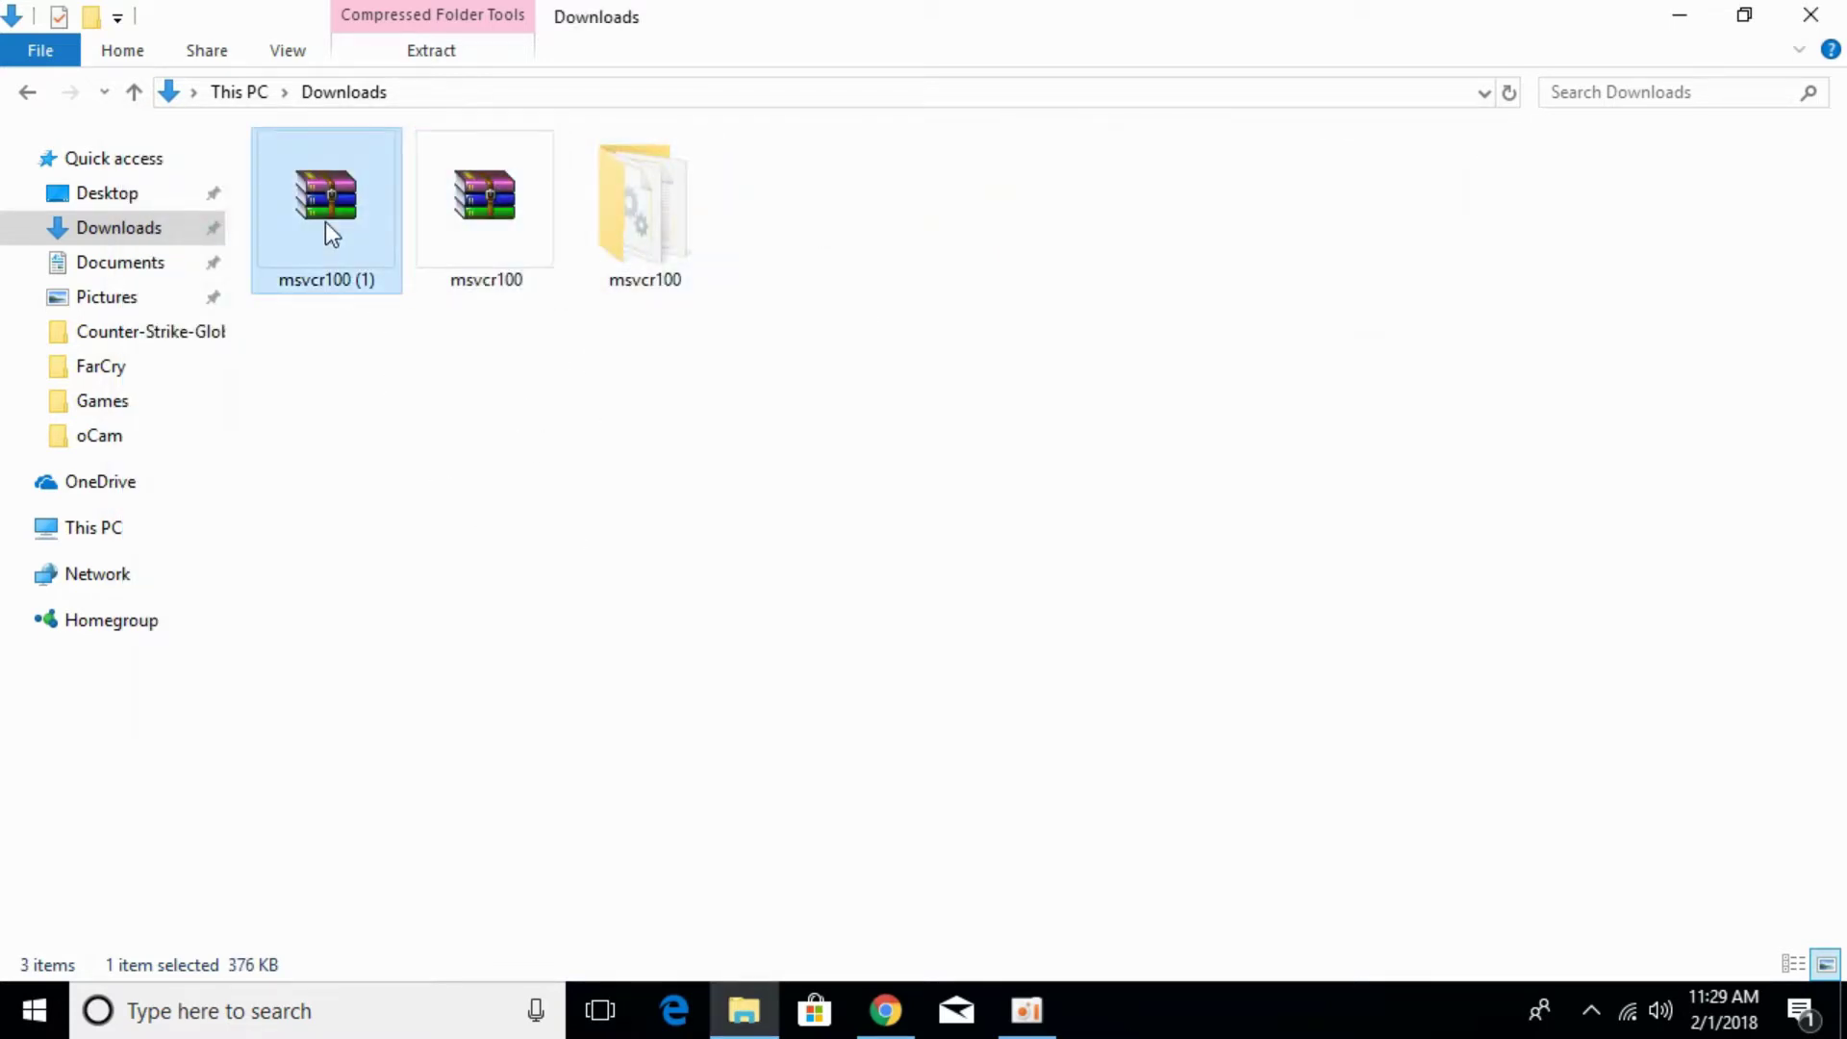
double_click(325, 224)
left_click(259, 227)
left_click(878, 774)
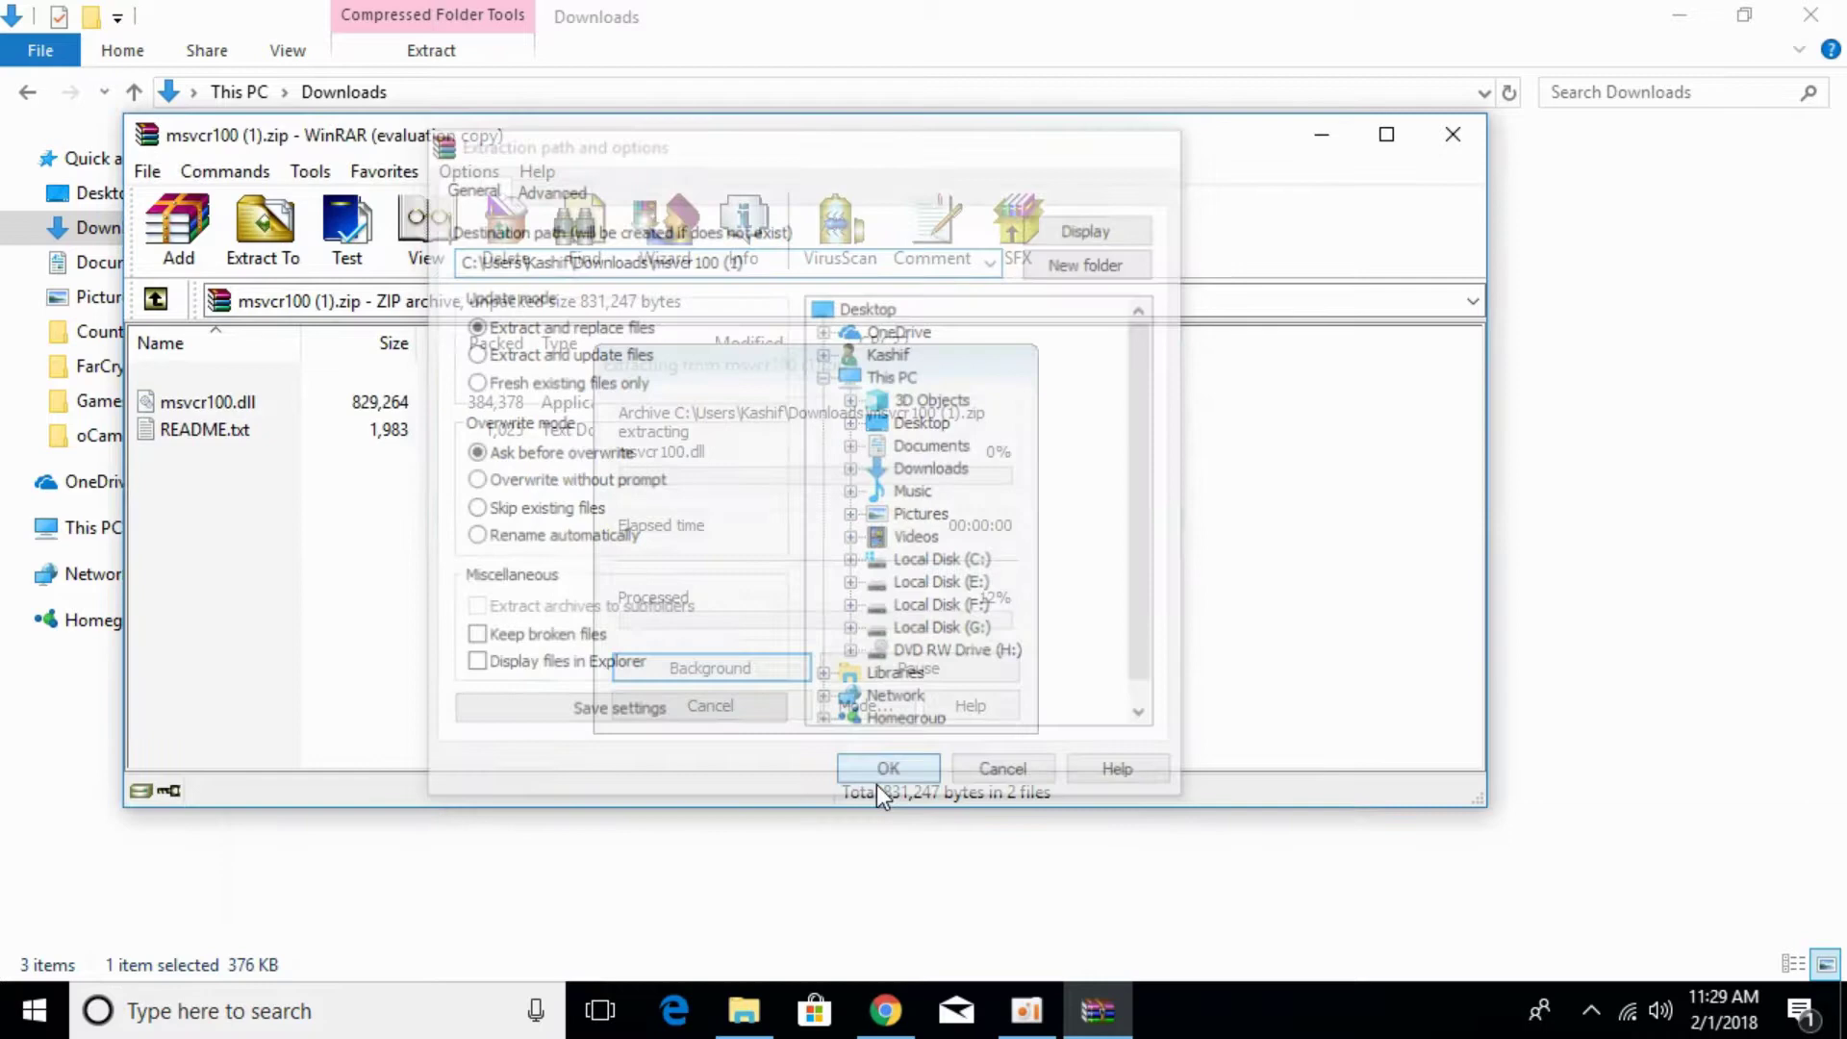
left_click(1453, 135)
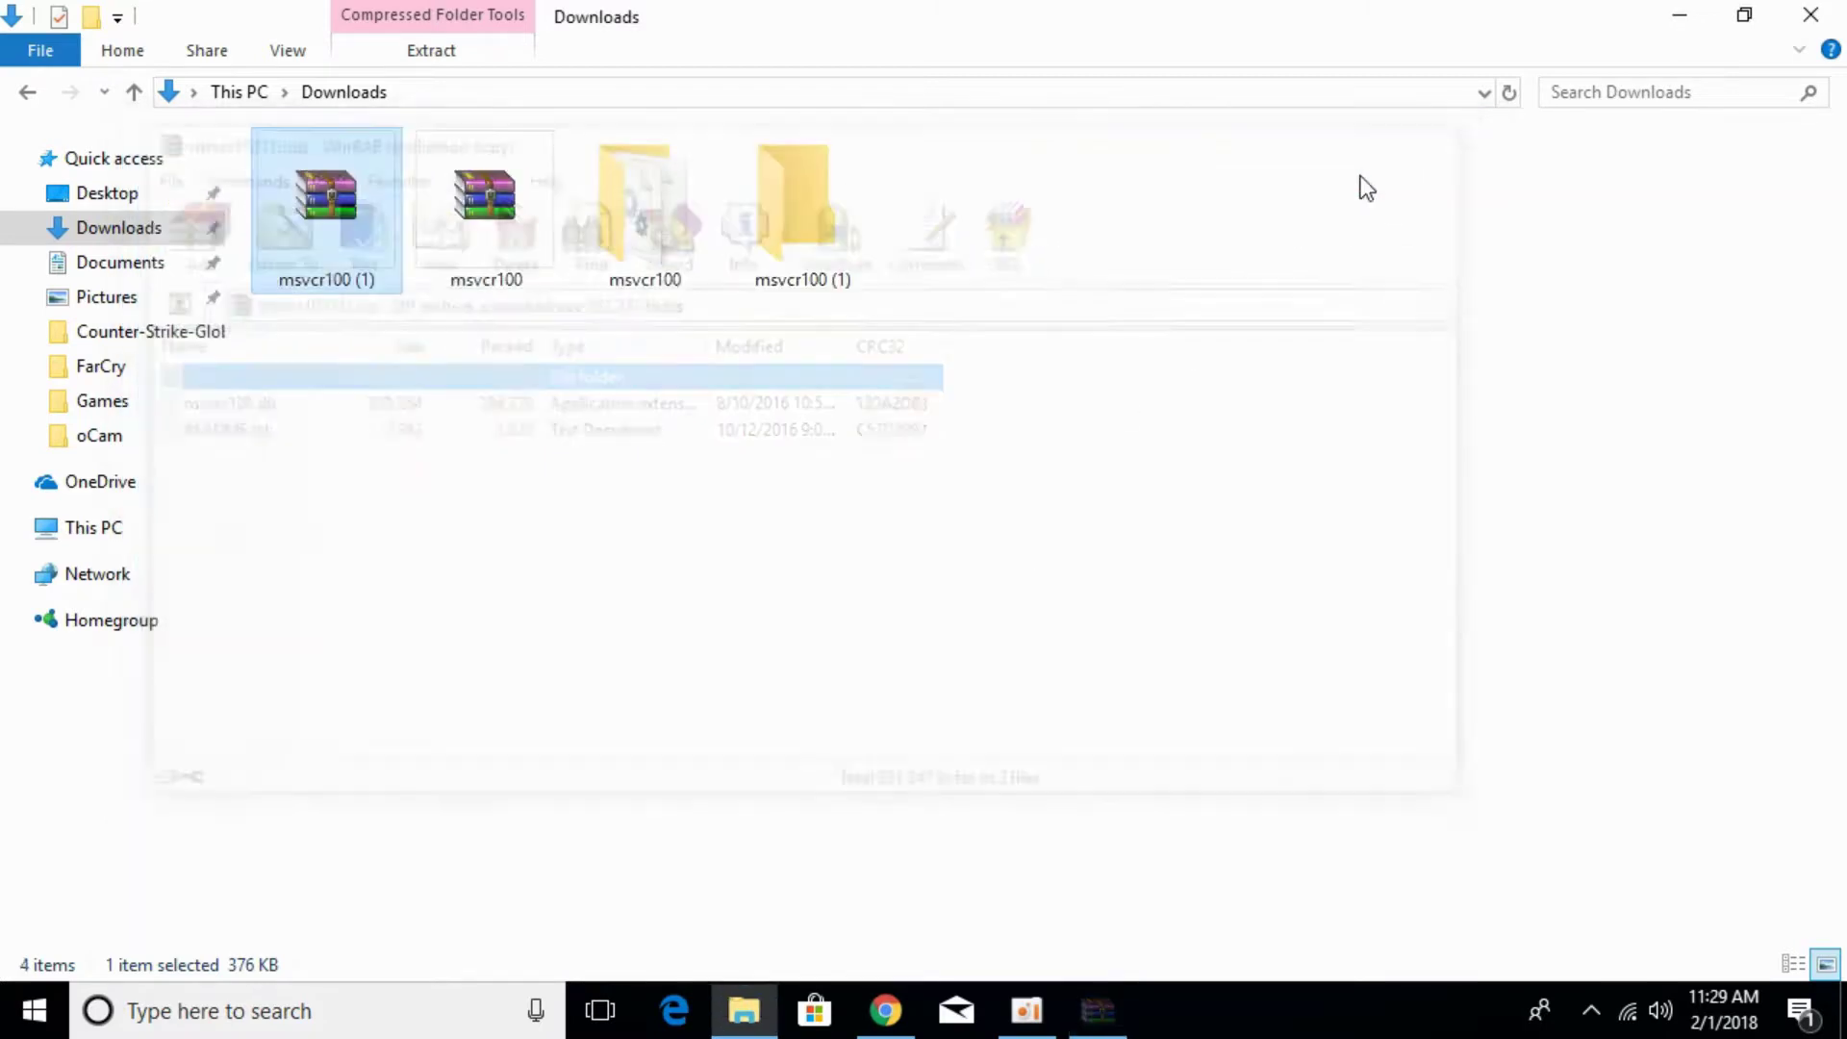
Step: Enter the extracted msvcr100 folder and bring up the menu for its msvcr100.dll
left_click(561, 477)
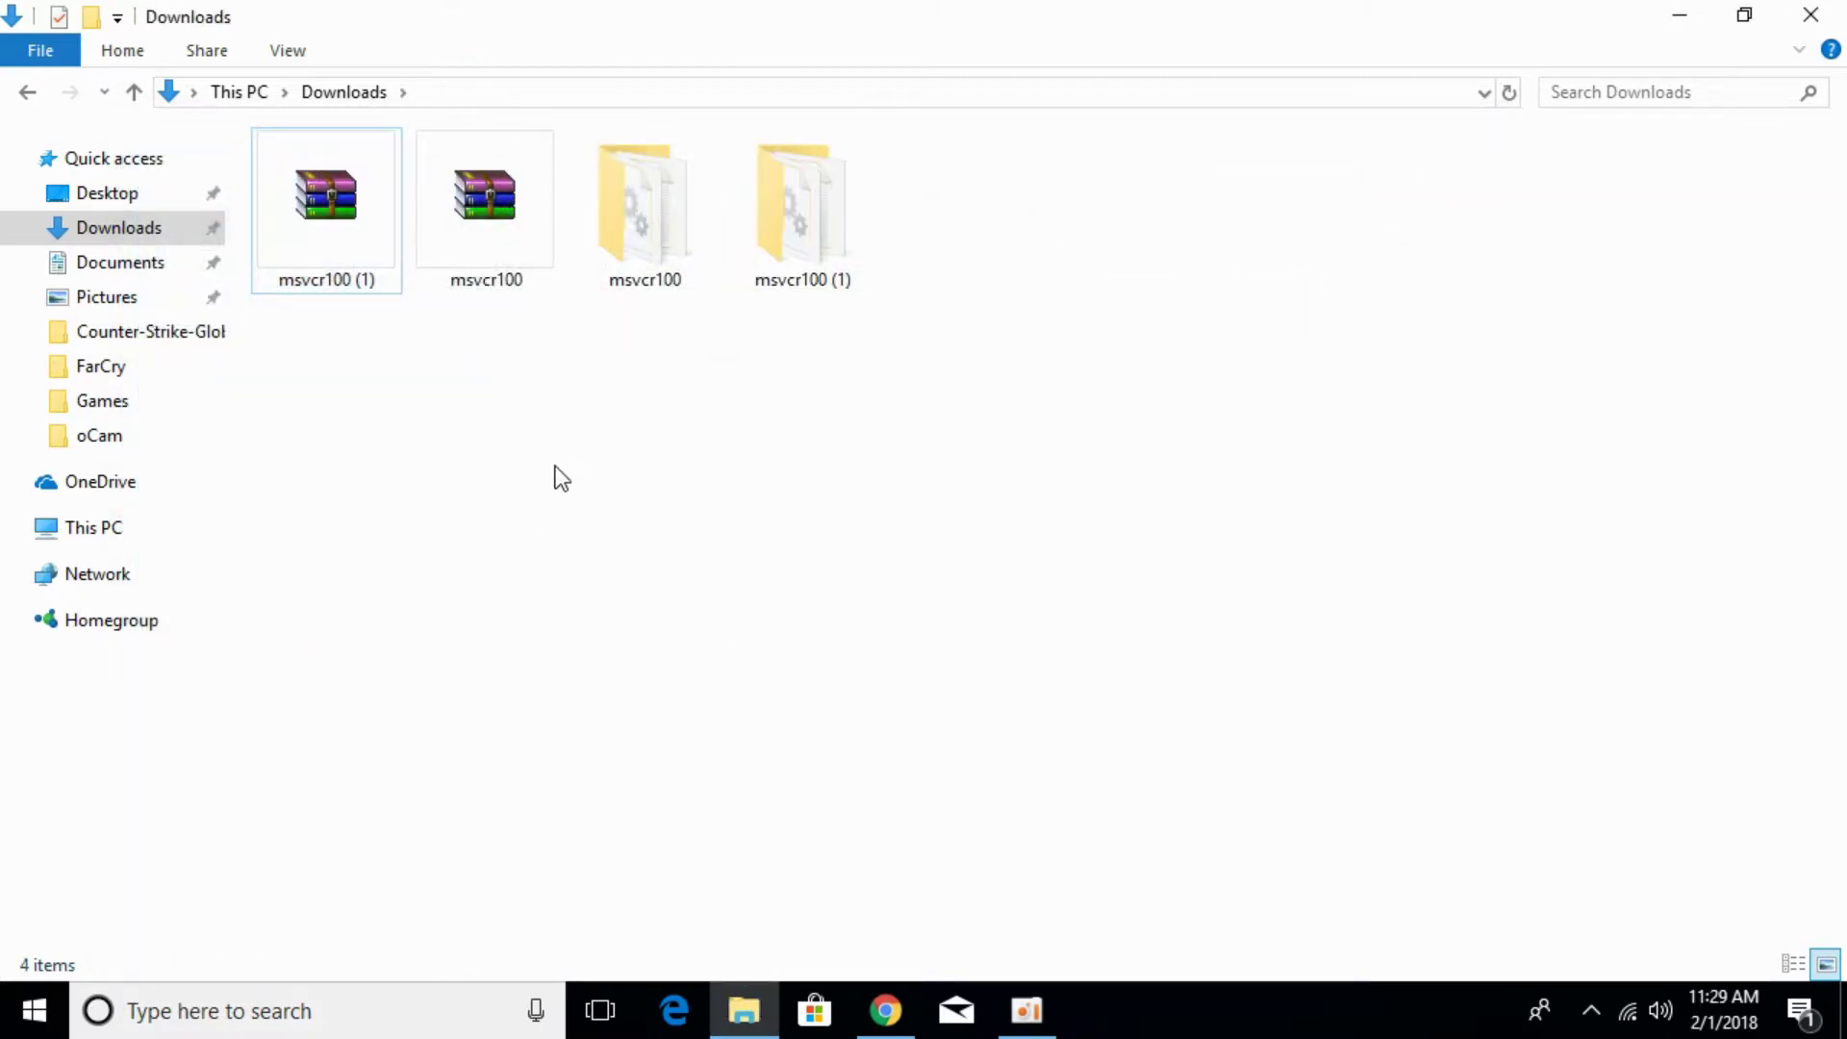
double_click(637, 229)
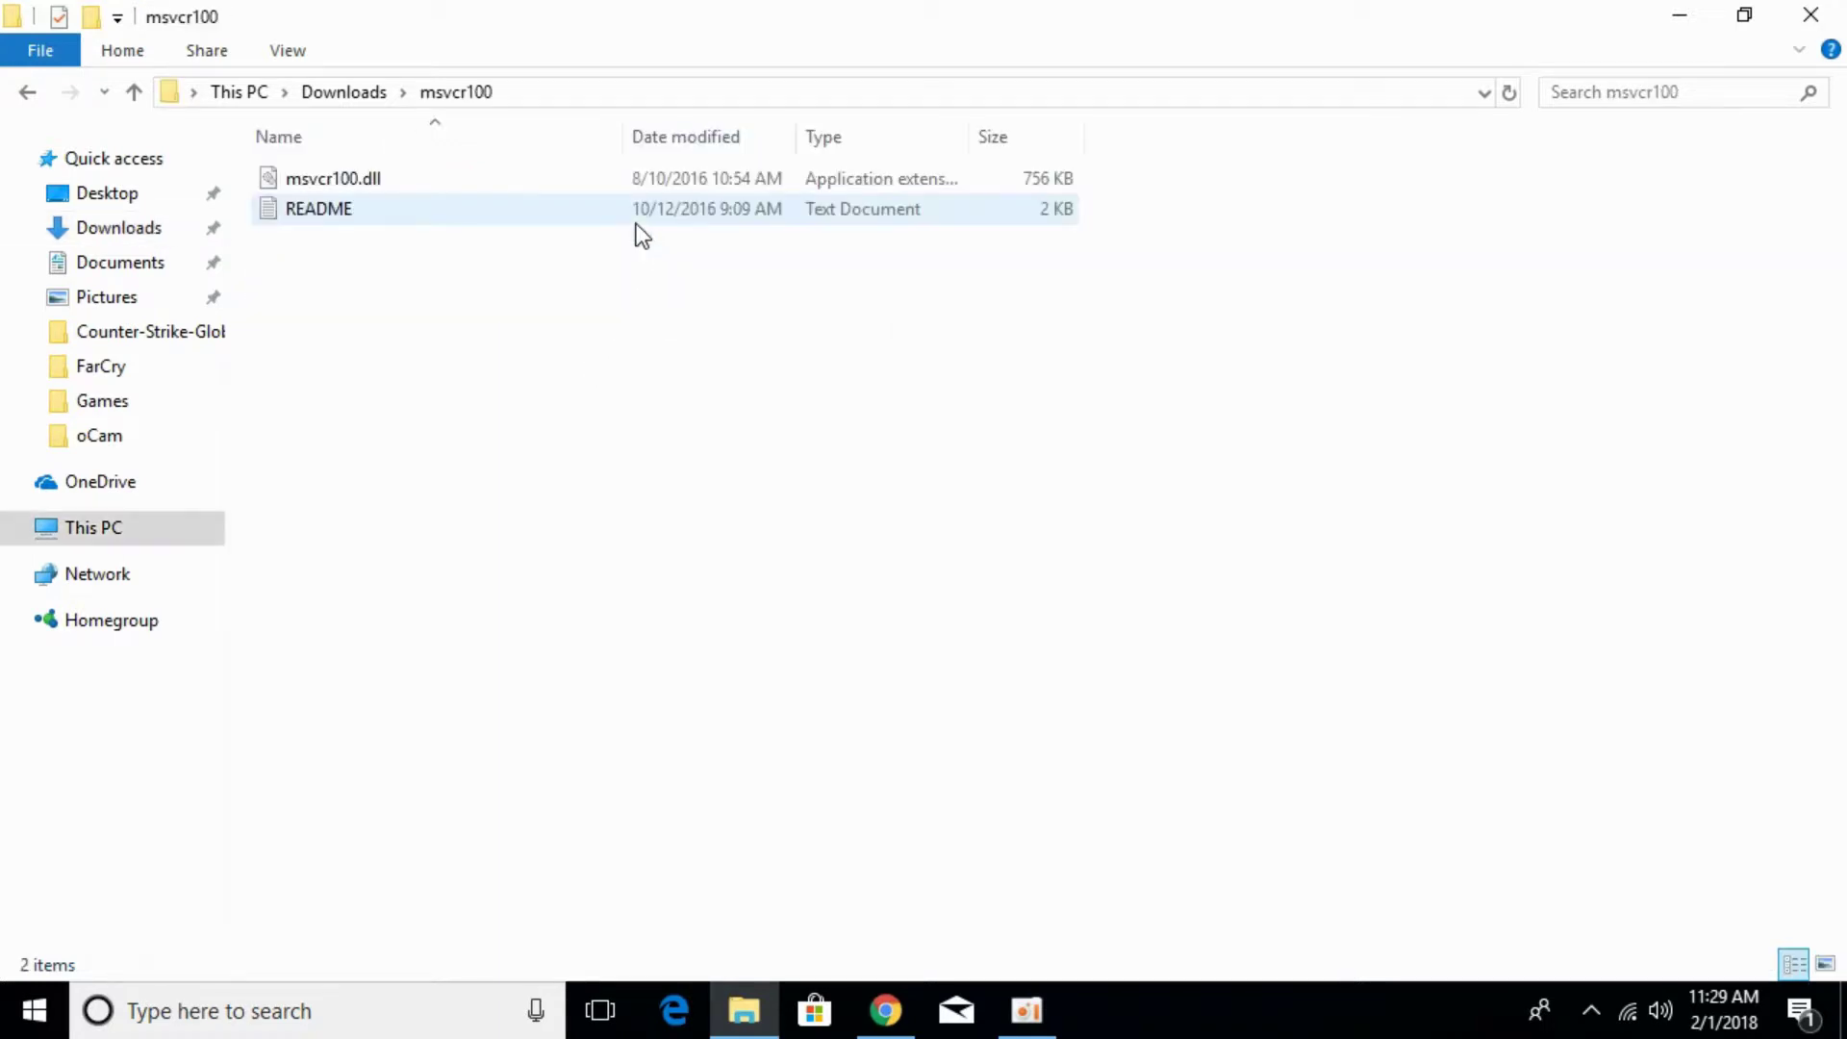
left_click(481, 187)
right_click(363, 185)
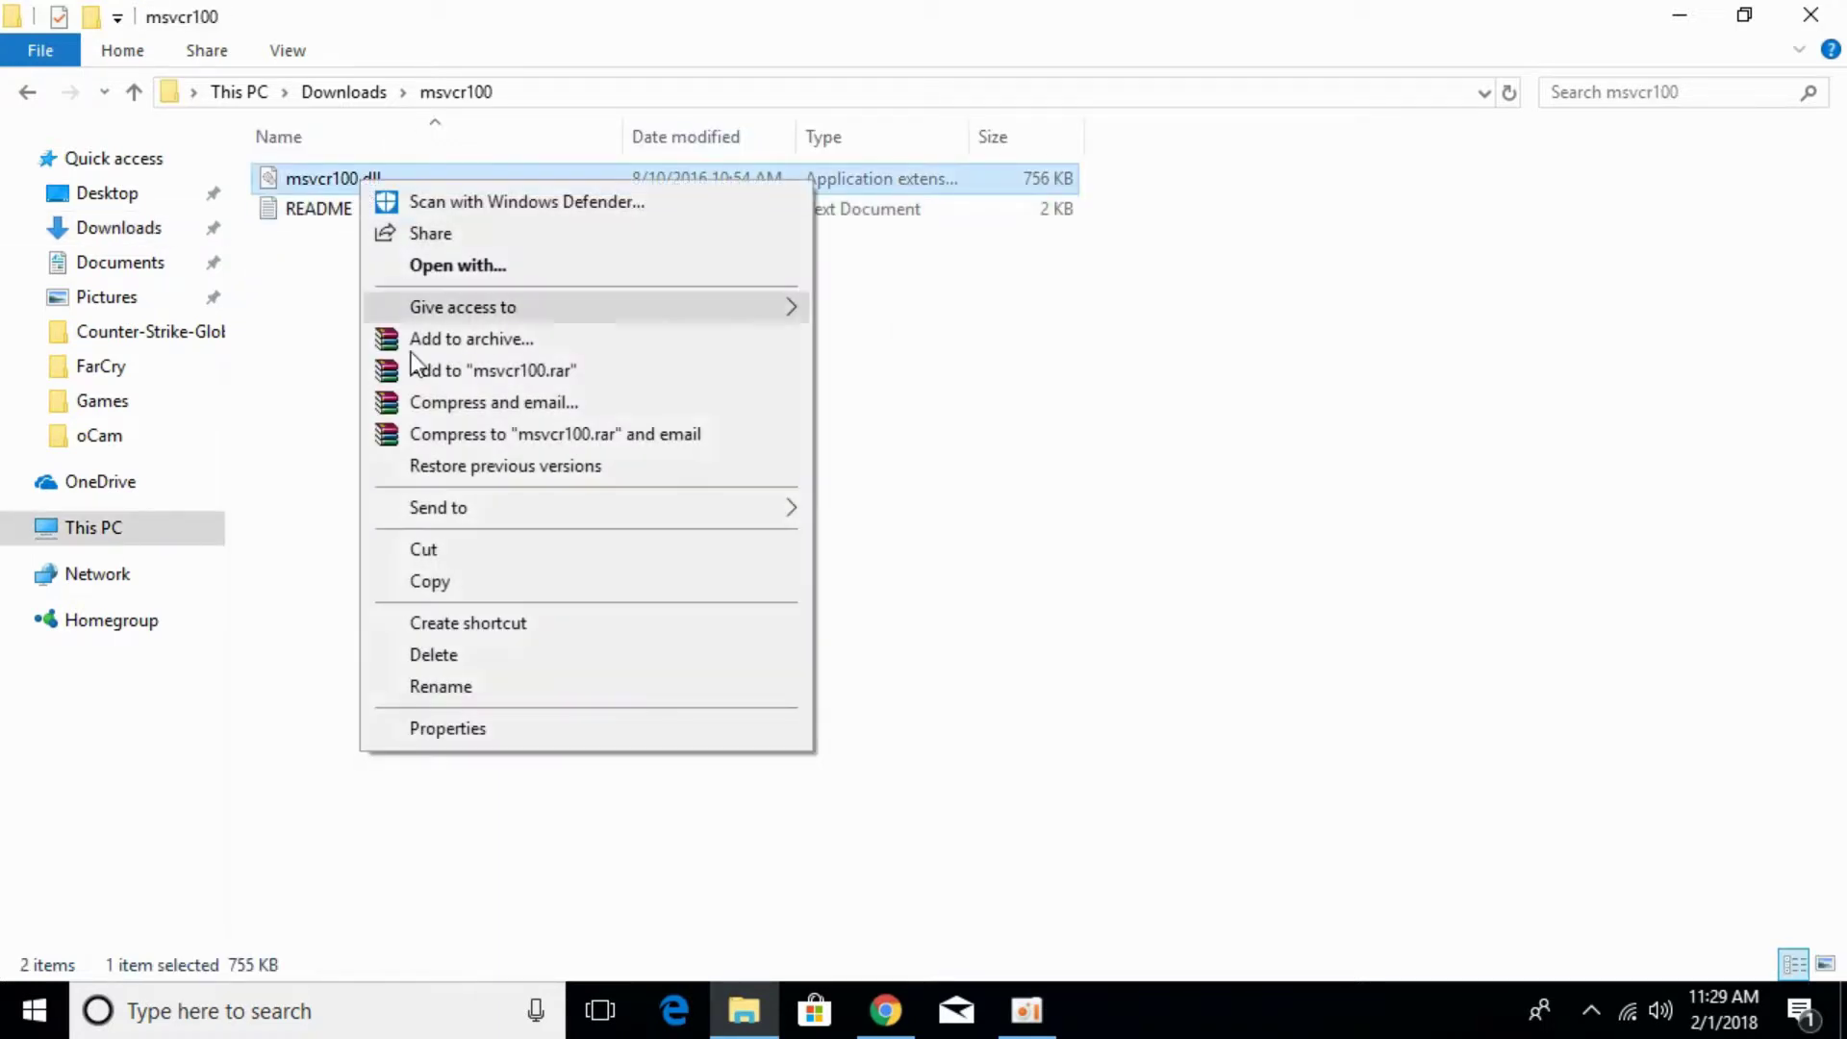
Step: Copy msvcr100.dll and open This PC in a second, smaller window
left_click(508, 587)
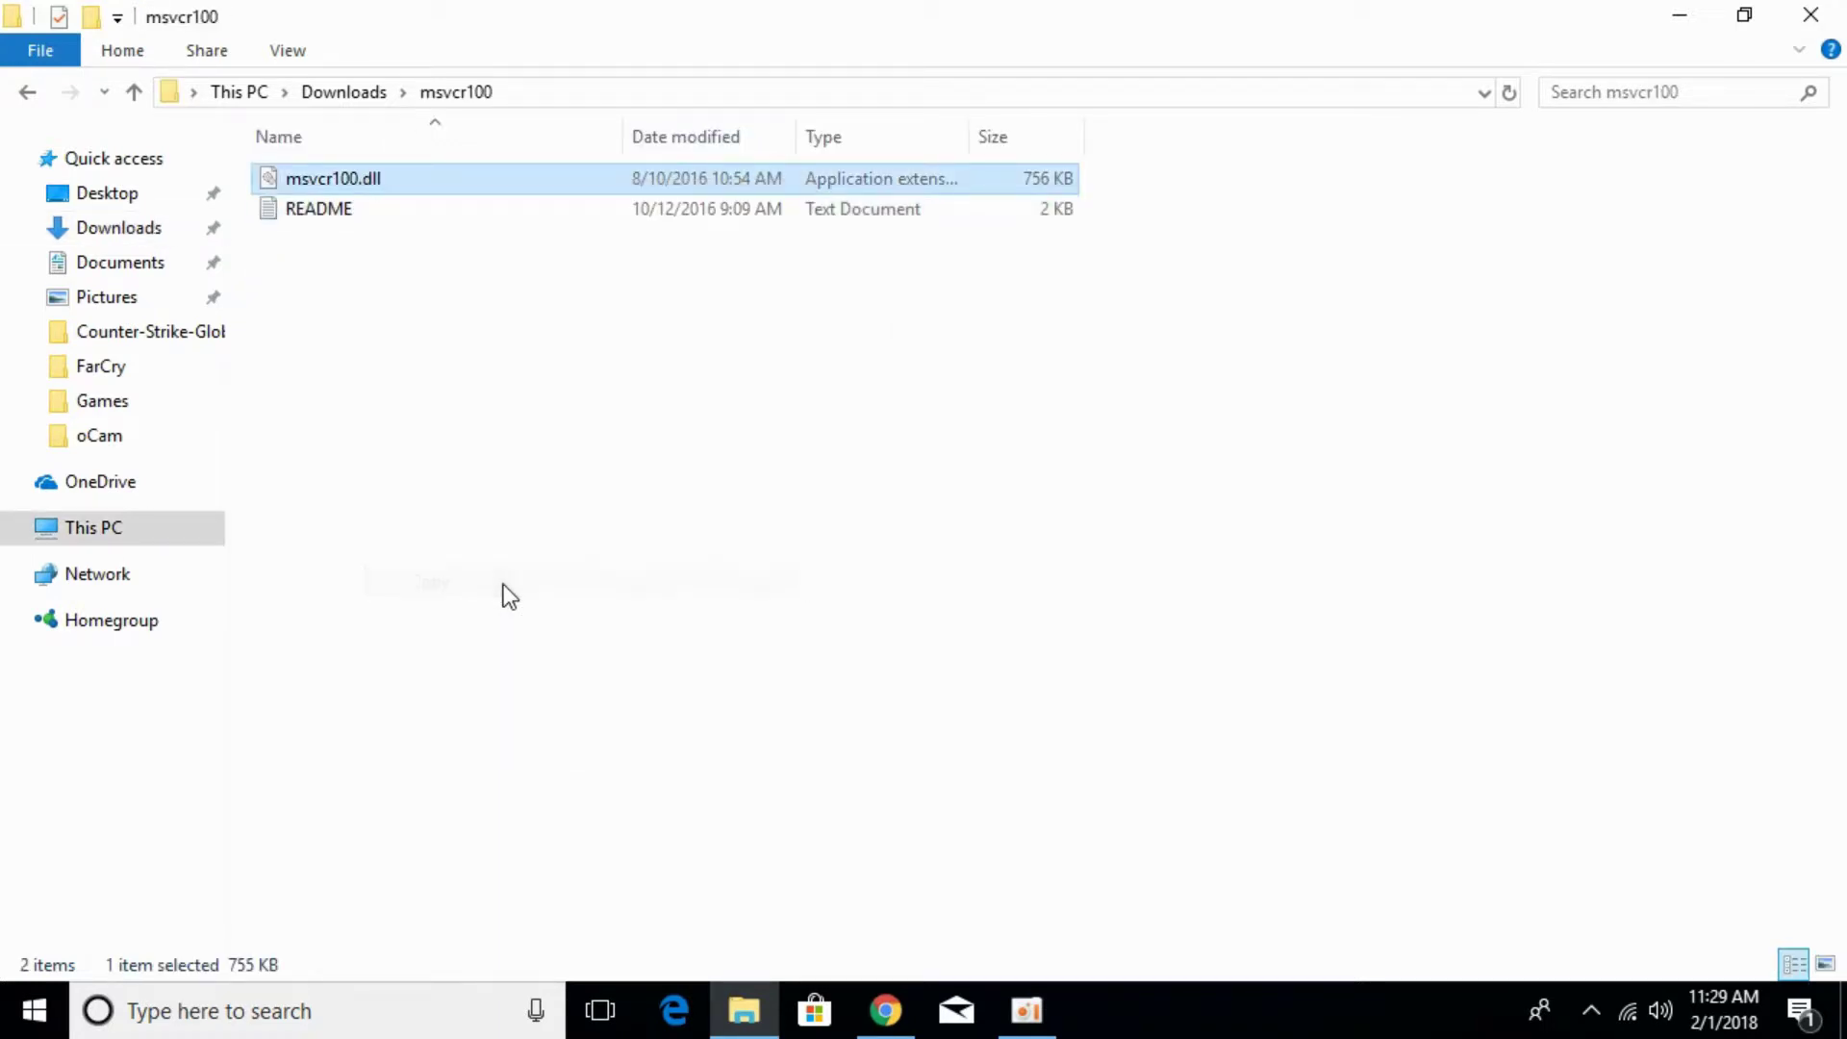
right_click(133, 527)
left_click(235, 679)
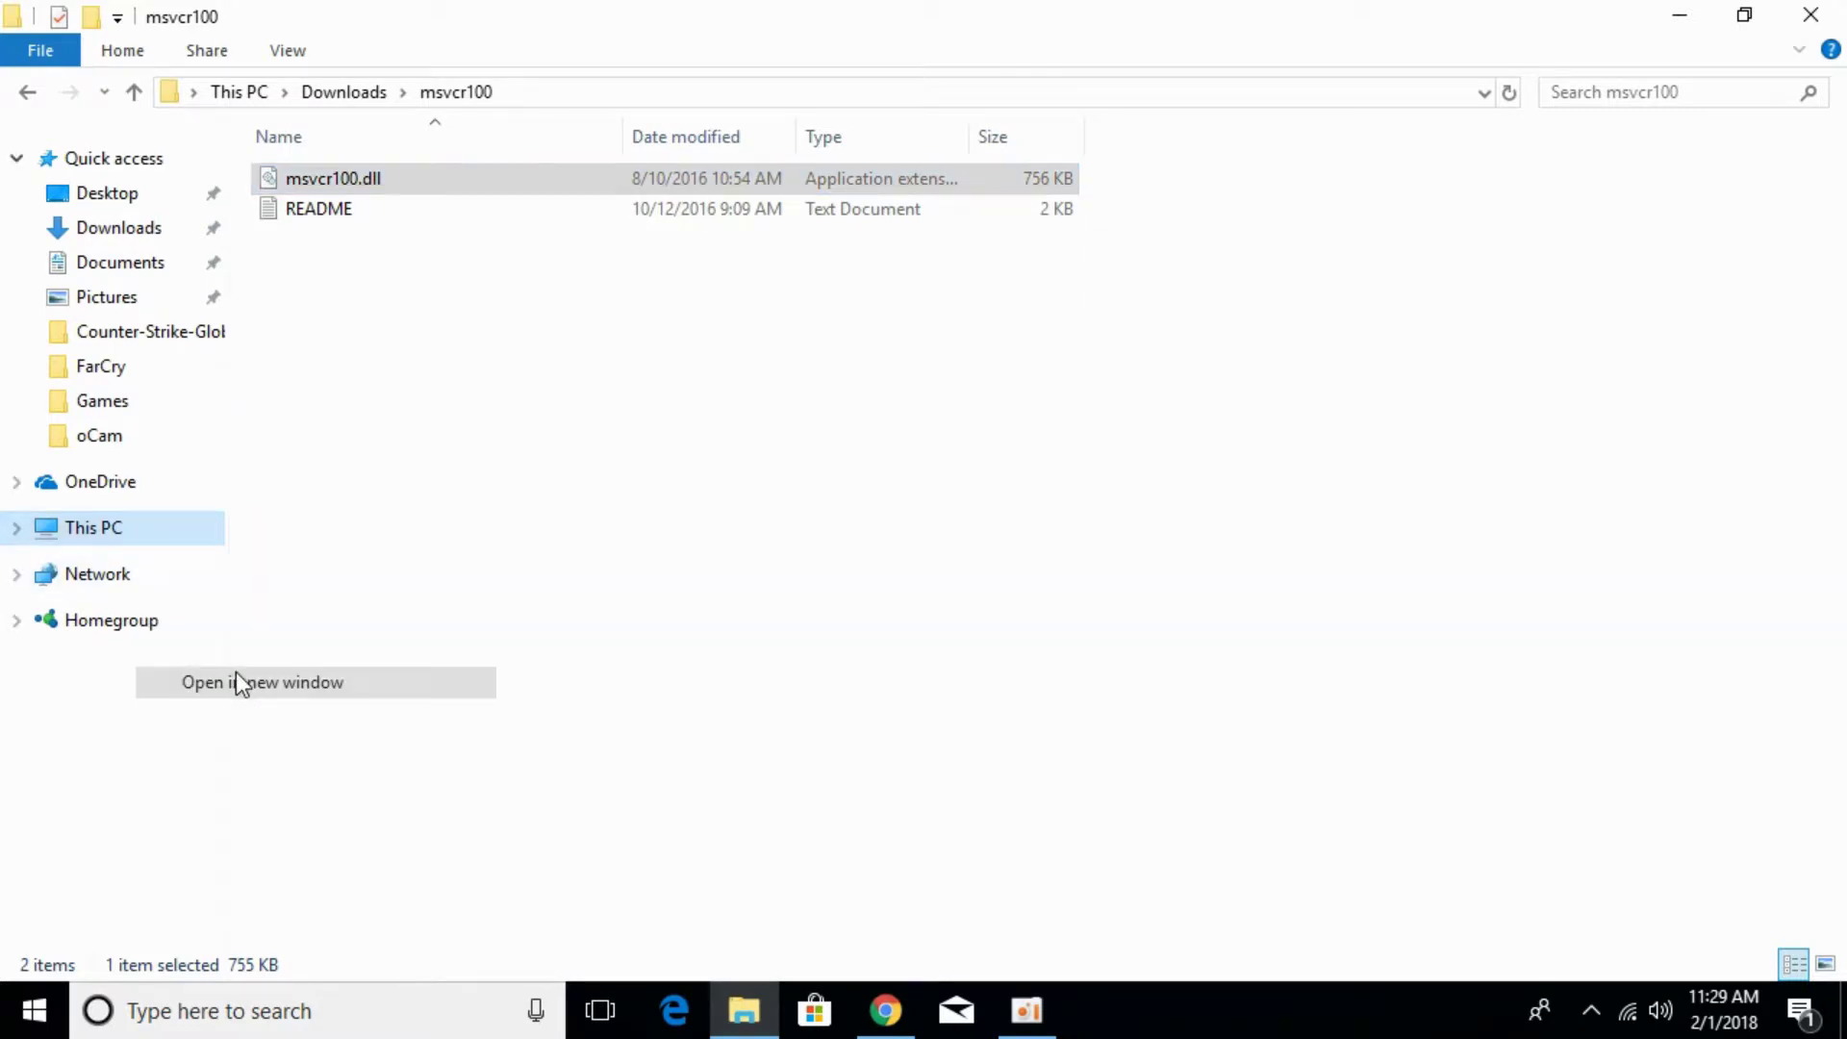
left_click(1744, 15)
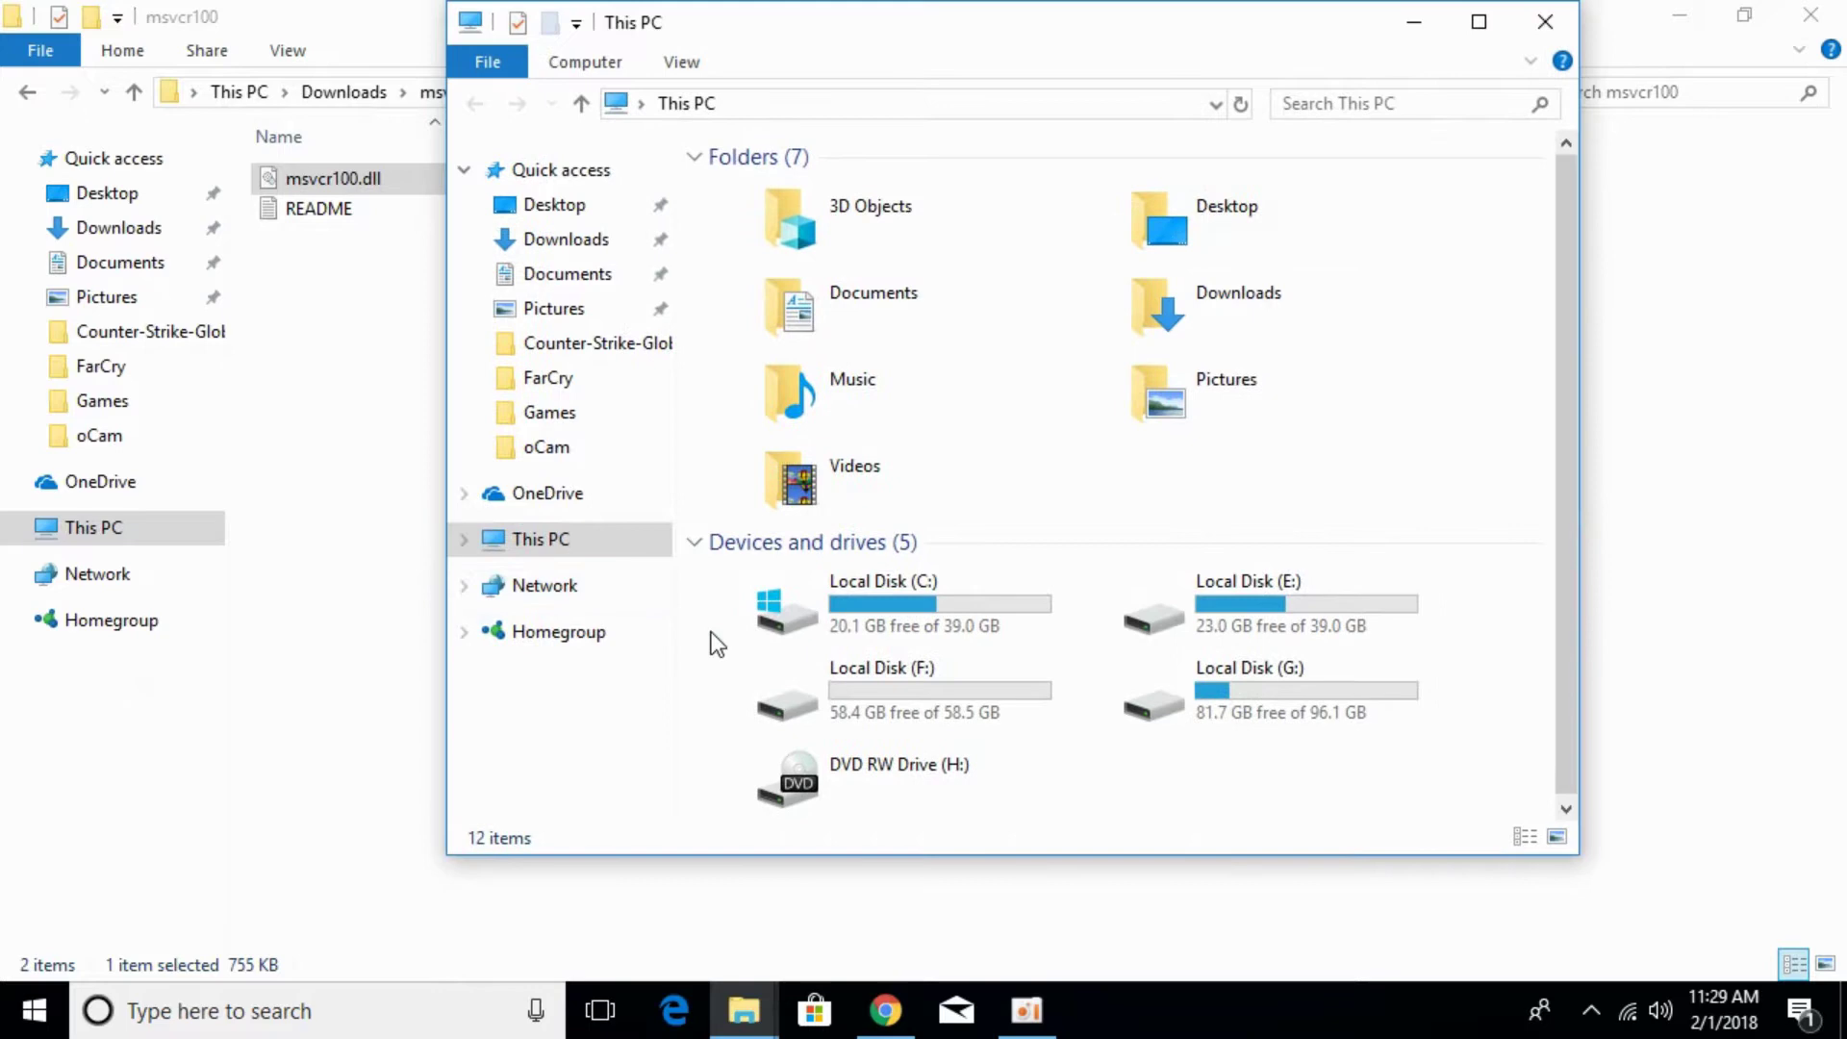
Step: Navigate the second window to C:\Windows\System32
double_click(856, 606)
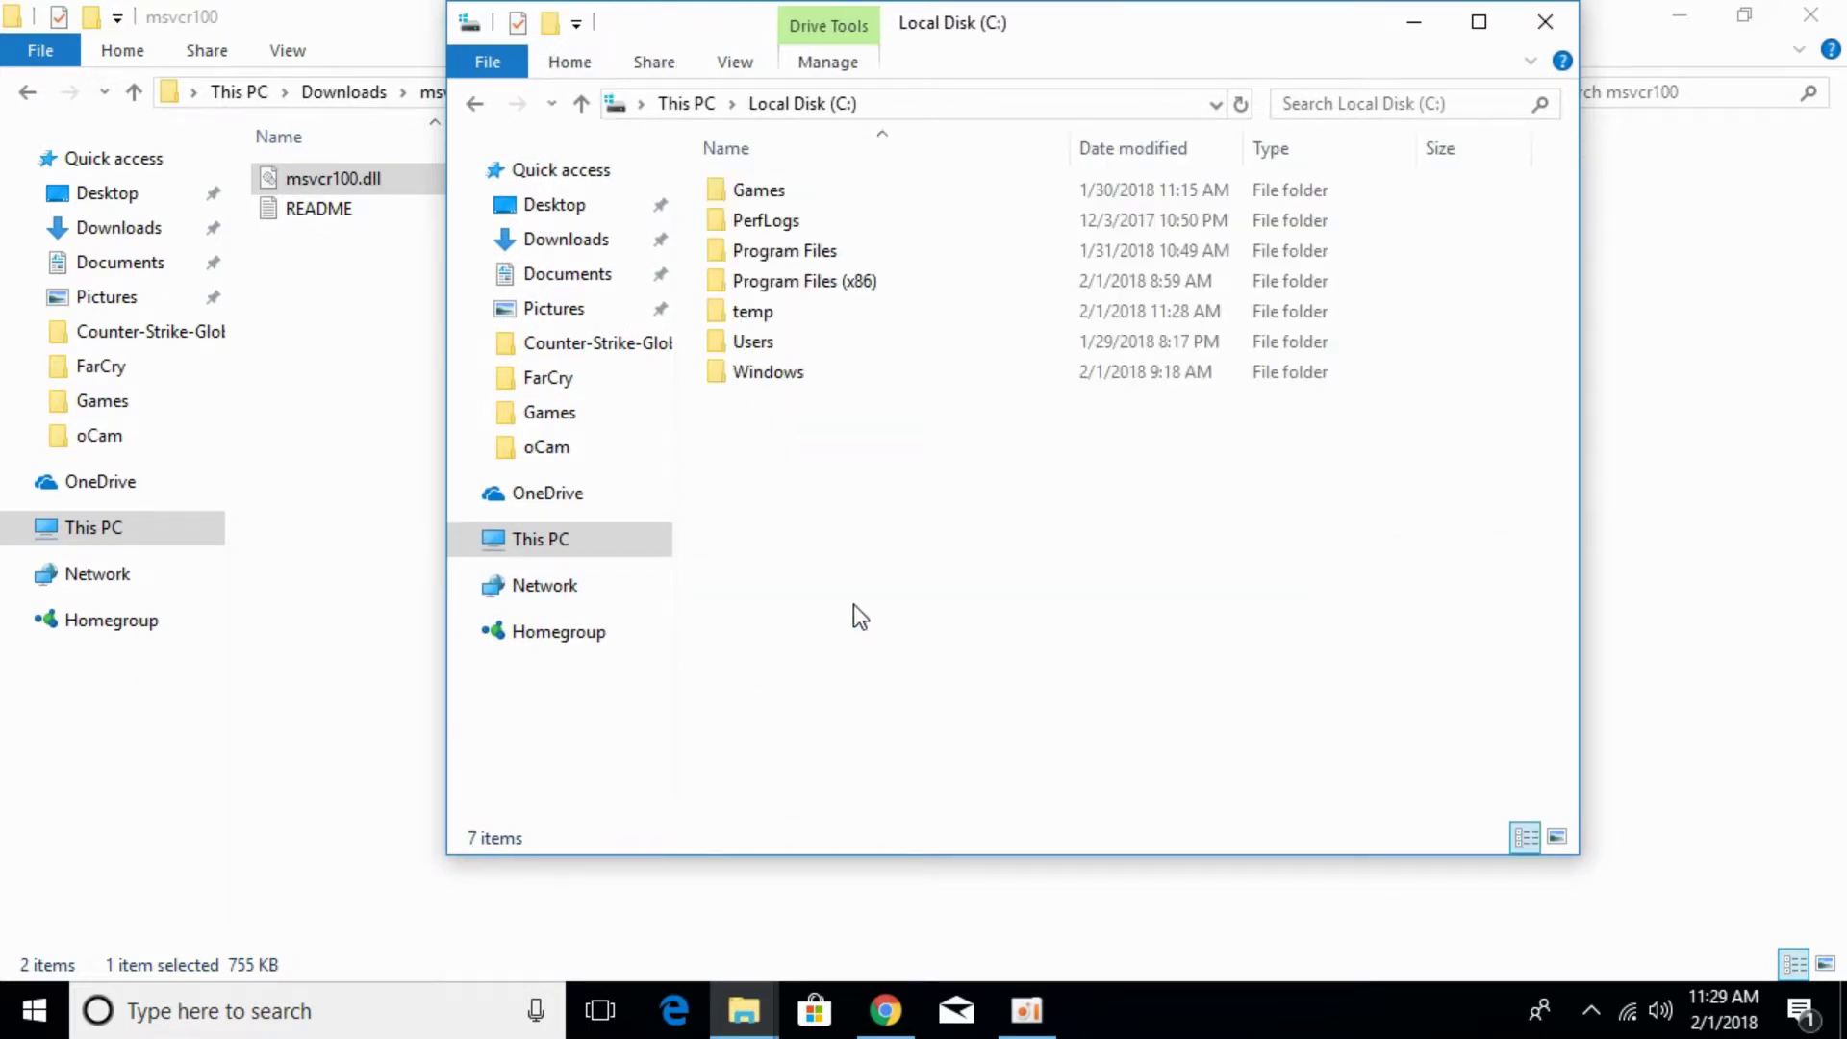
double_click(777, 373)
scroll(962, 558, "down", 3)
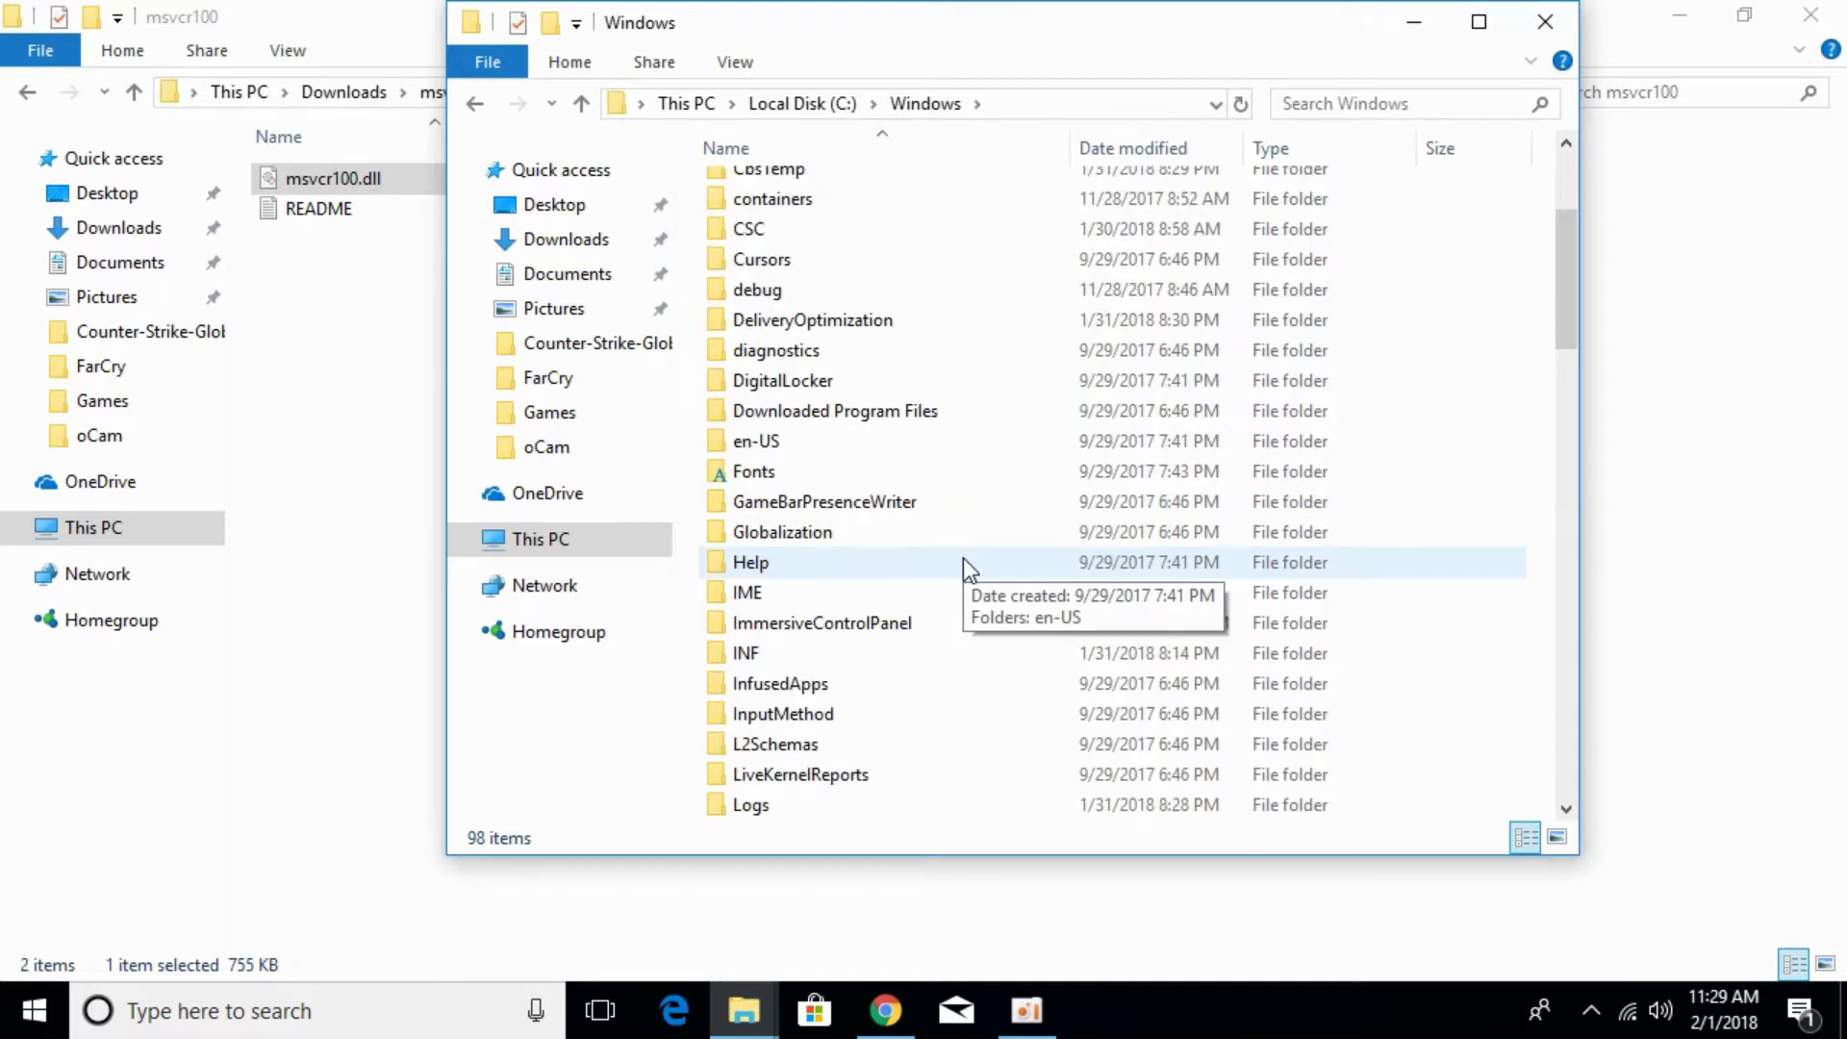
scroll(960, 602, "down", 3)
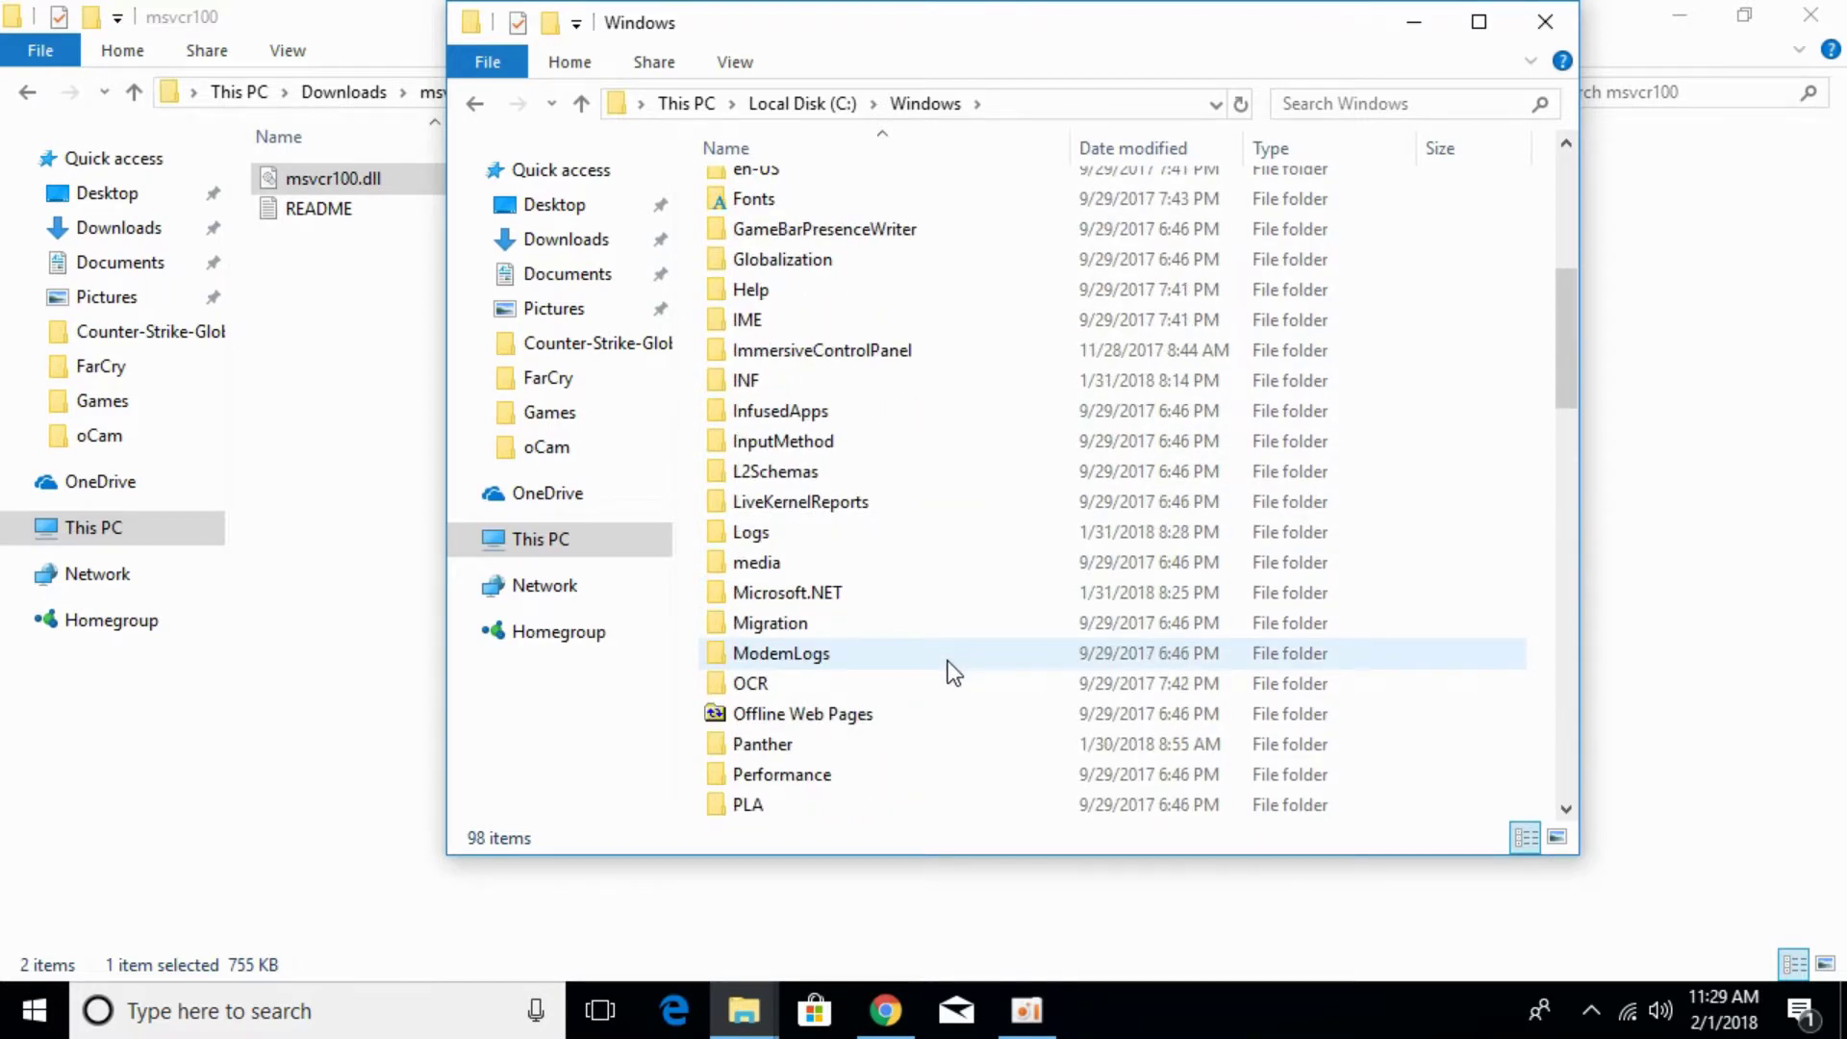
scroll(952, 671, "down", 9)
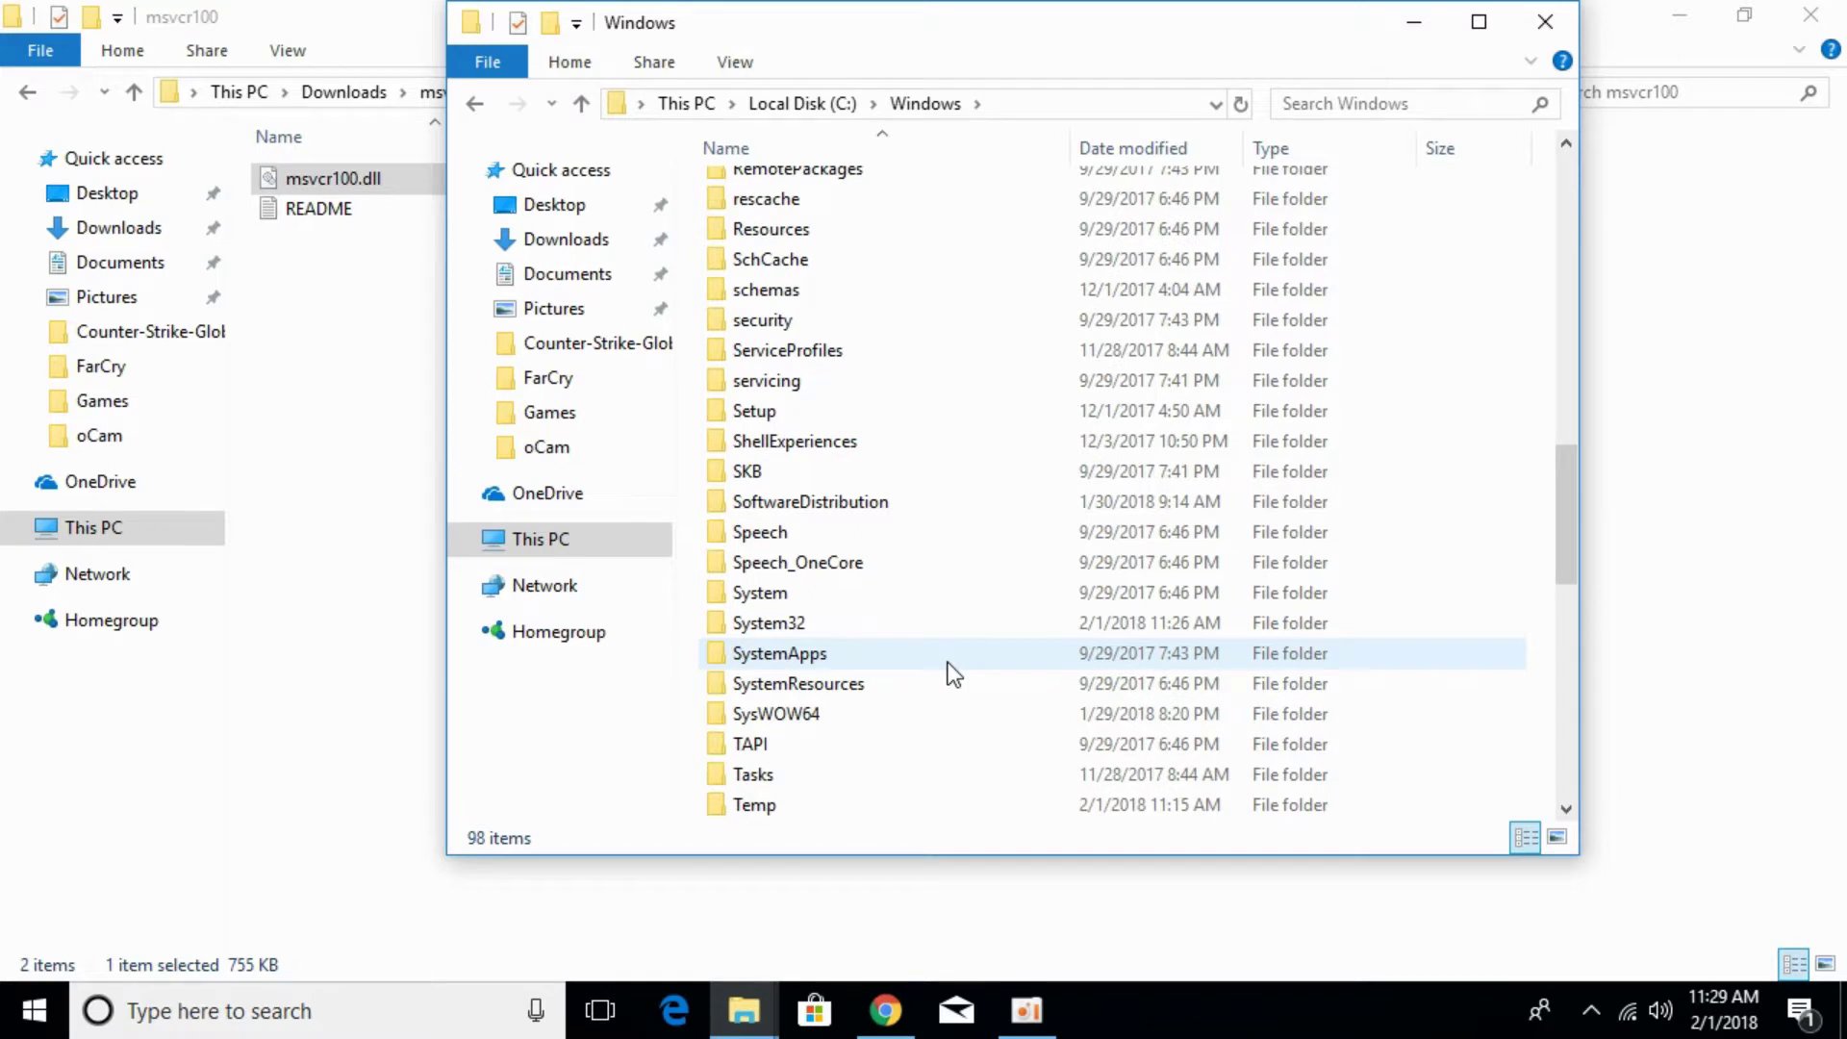
left_click(782, 627)
double_click(801, 621)
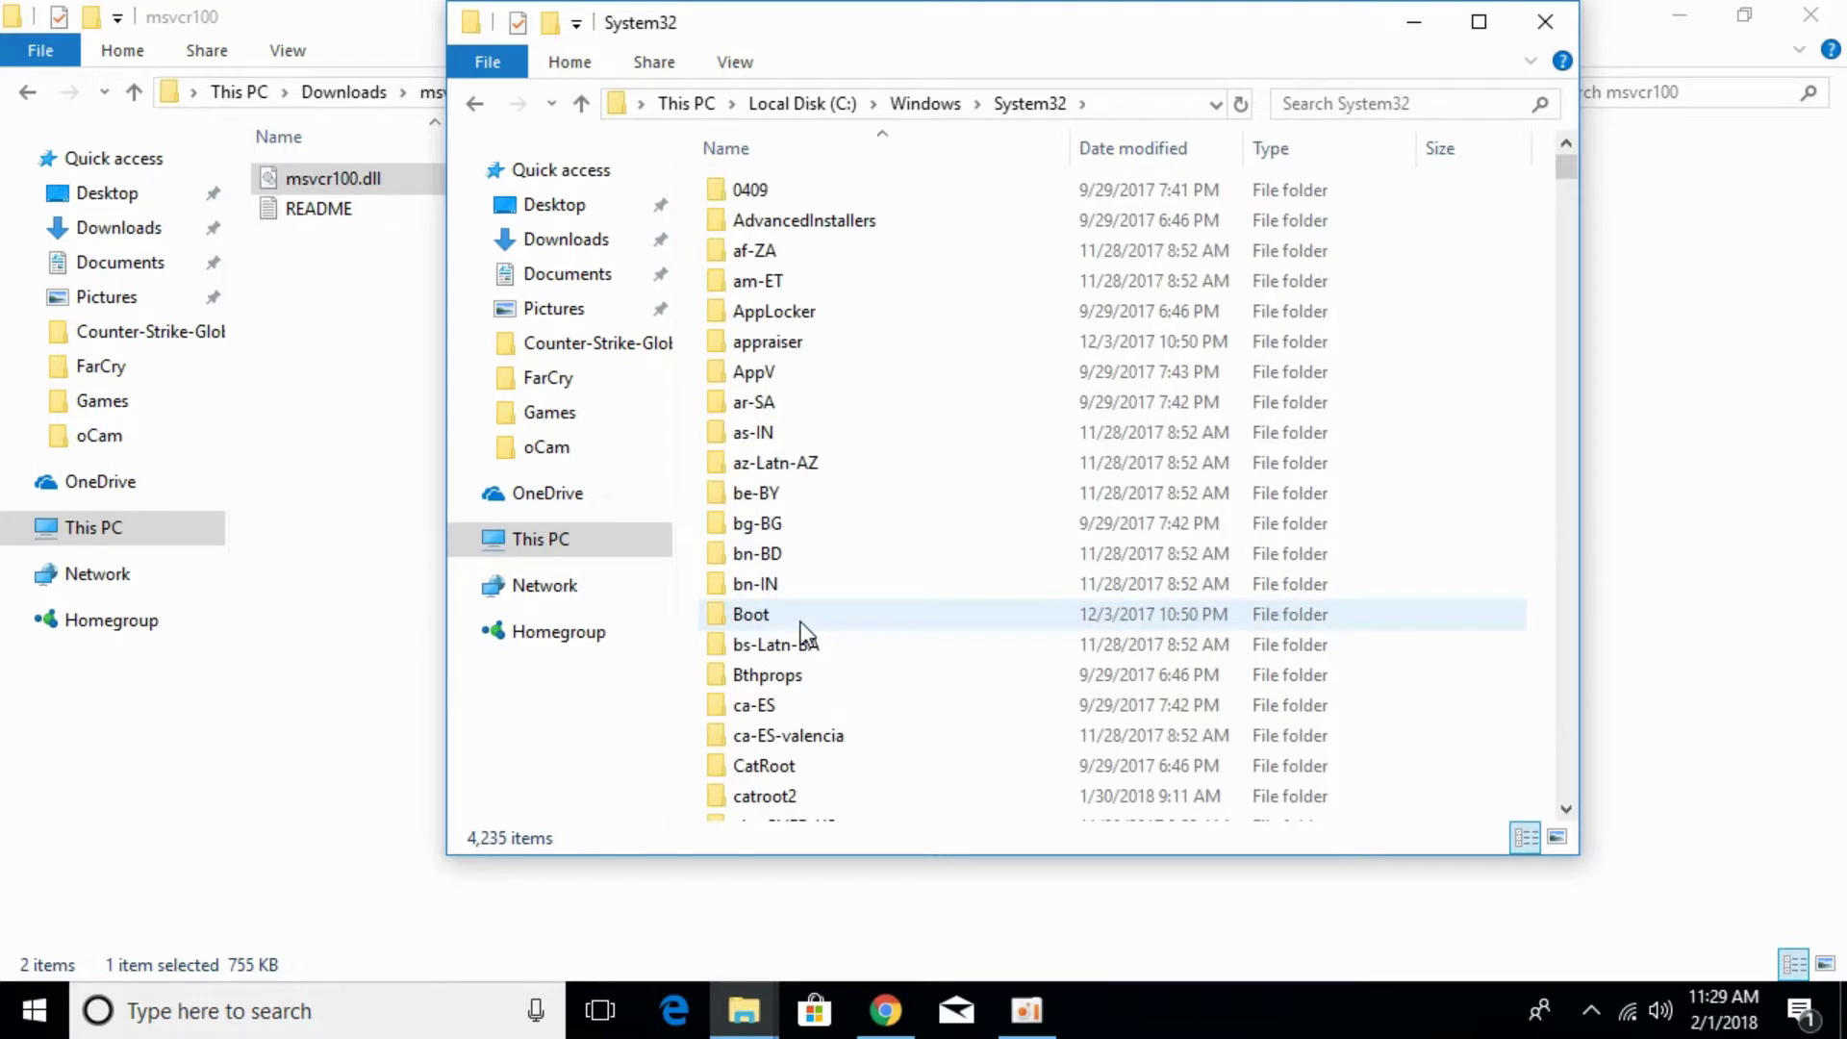
Step: Paste the 756 KB msvcr100.dll into System32, replacing the existing file, then return to C:\Windows
right_click(1464, 395)
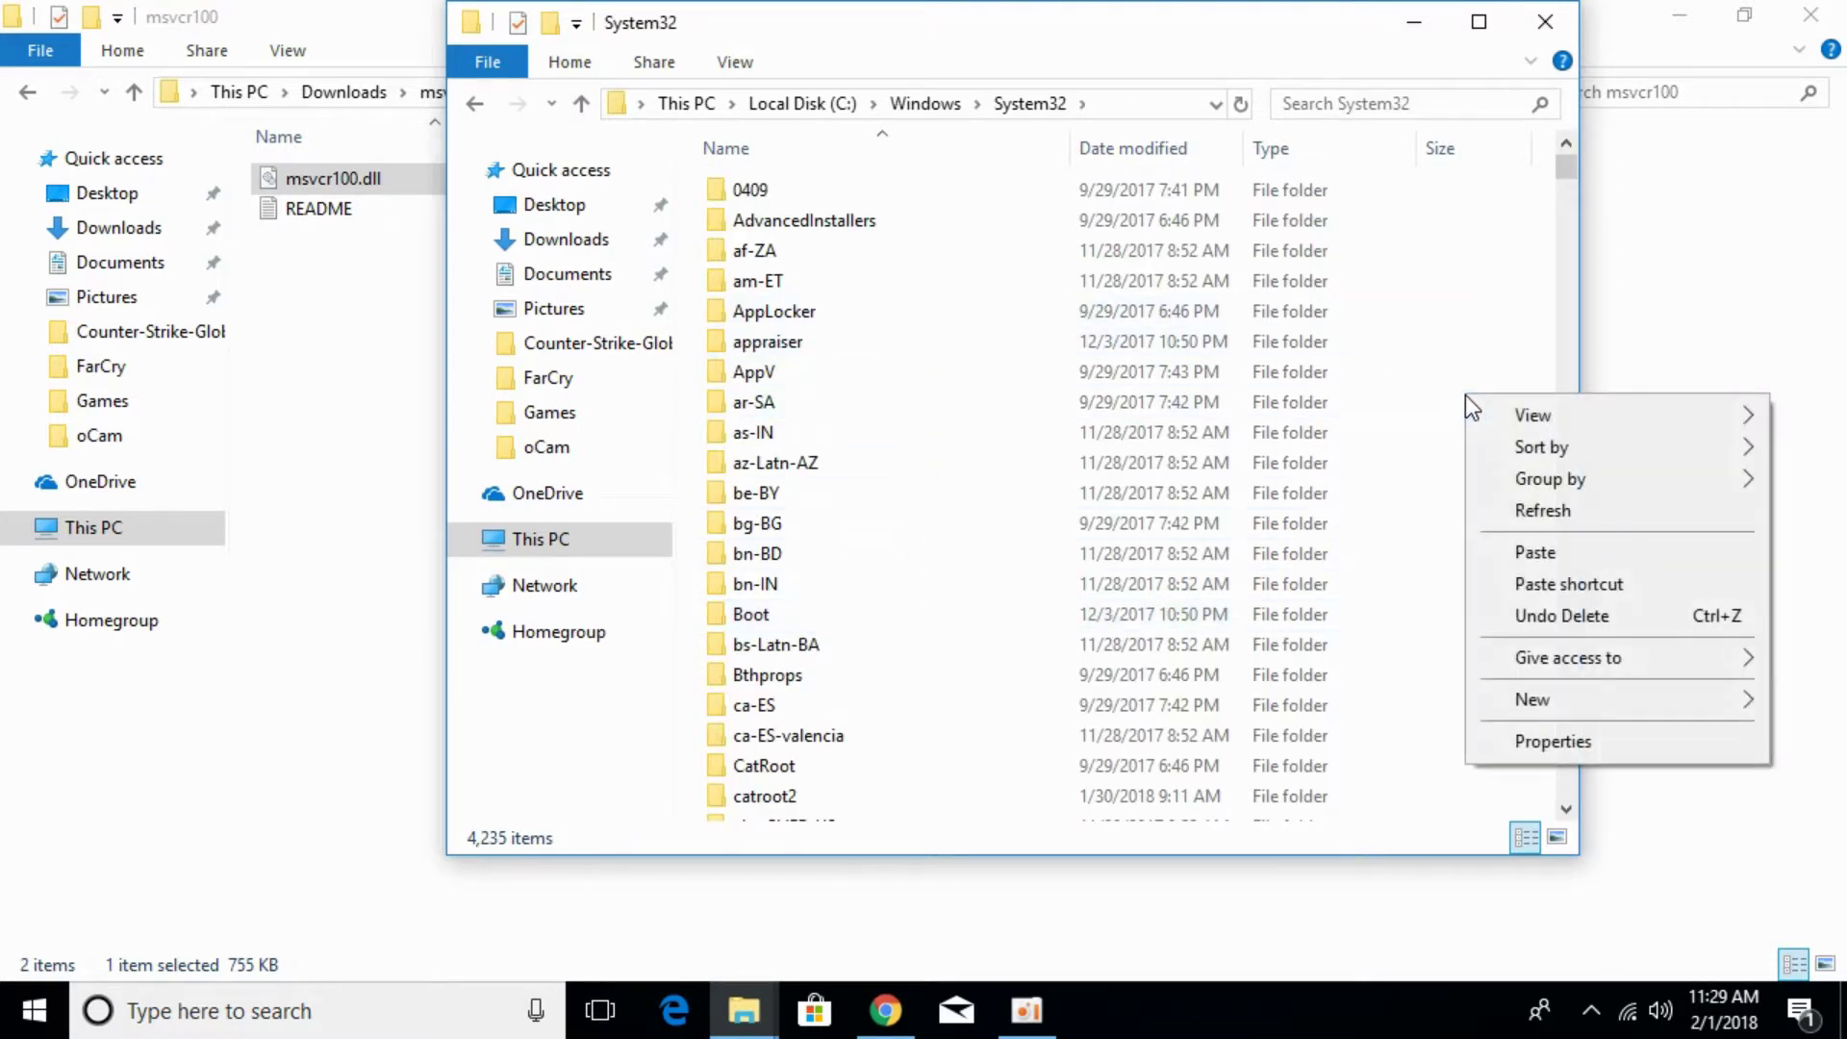
left_click(1514, 550)
left_click(853, 275)
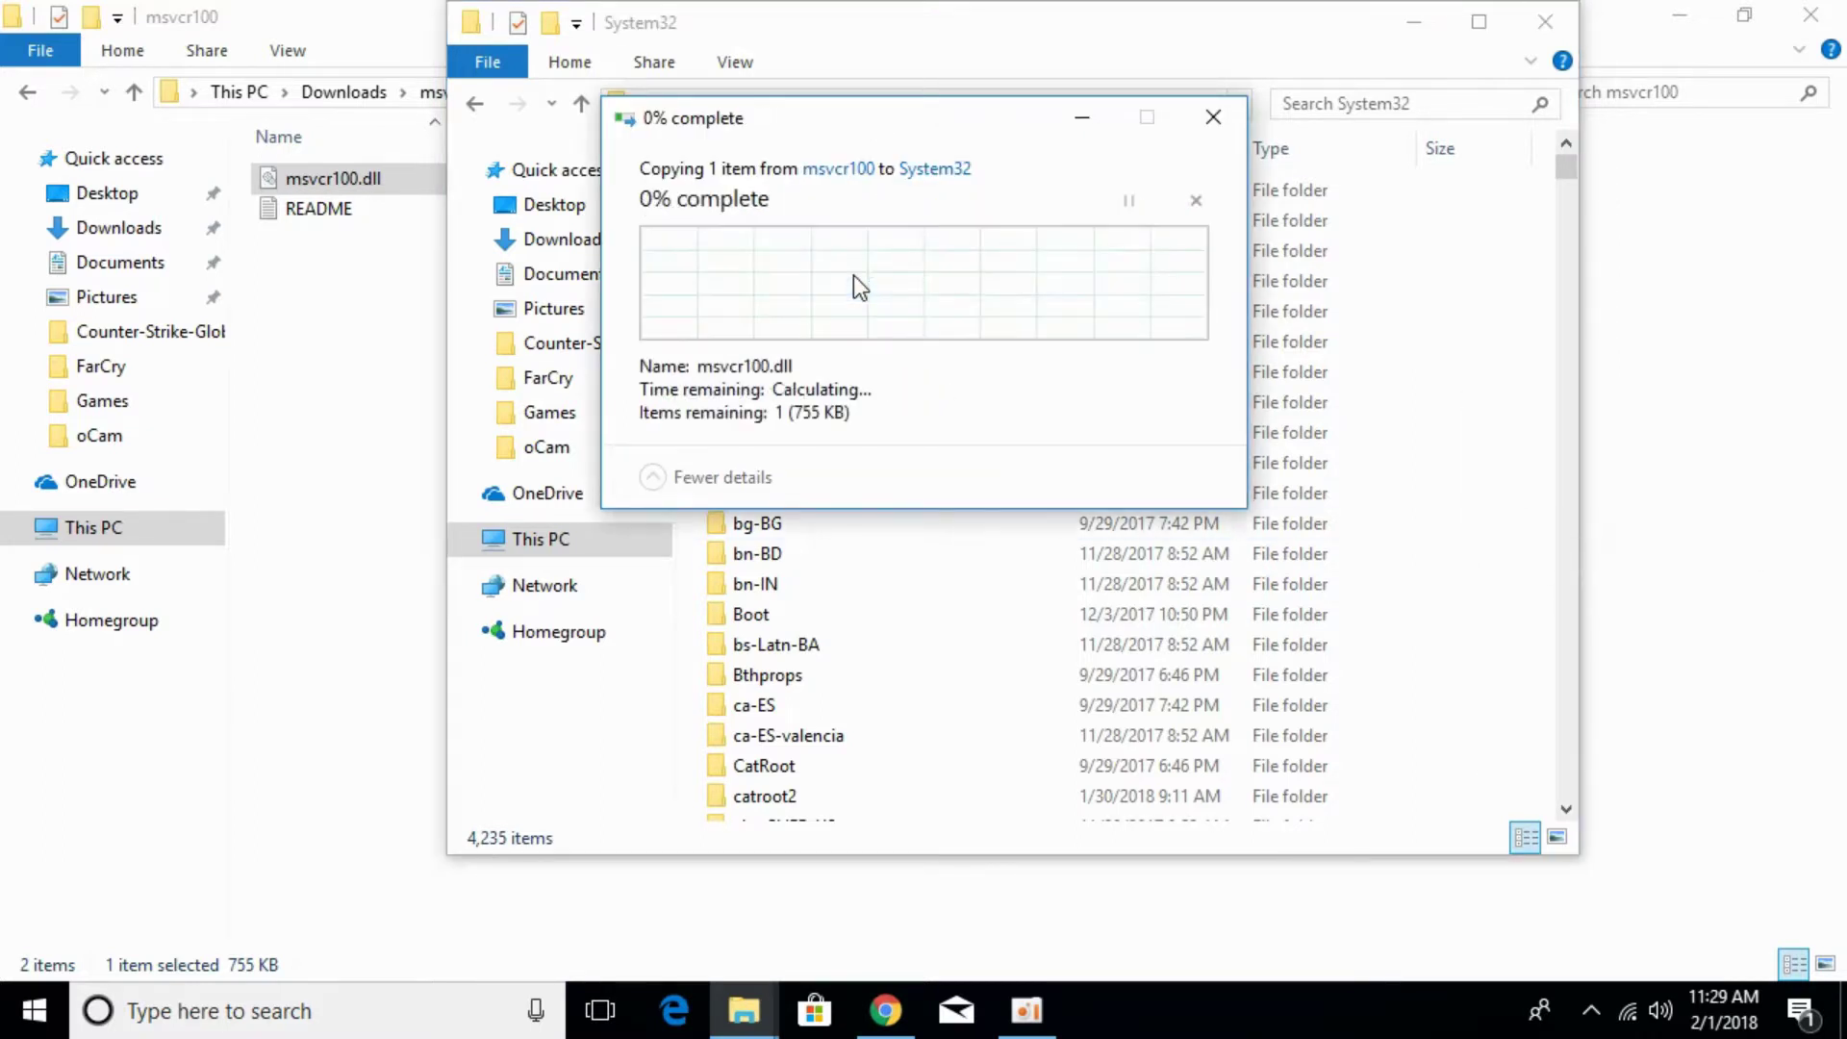
left_click(853, 319)
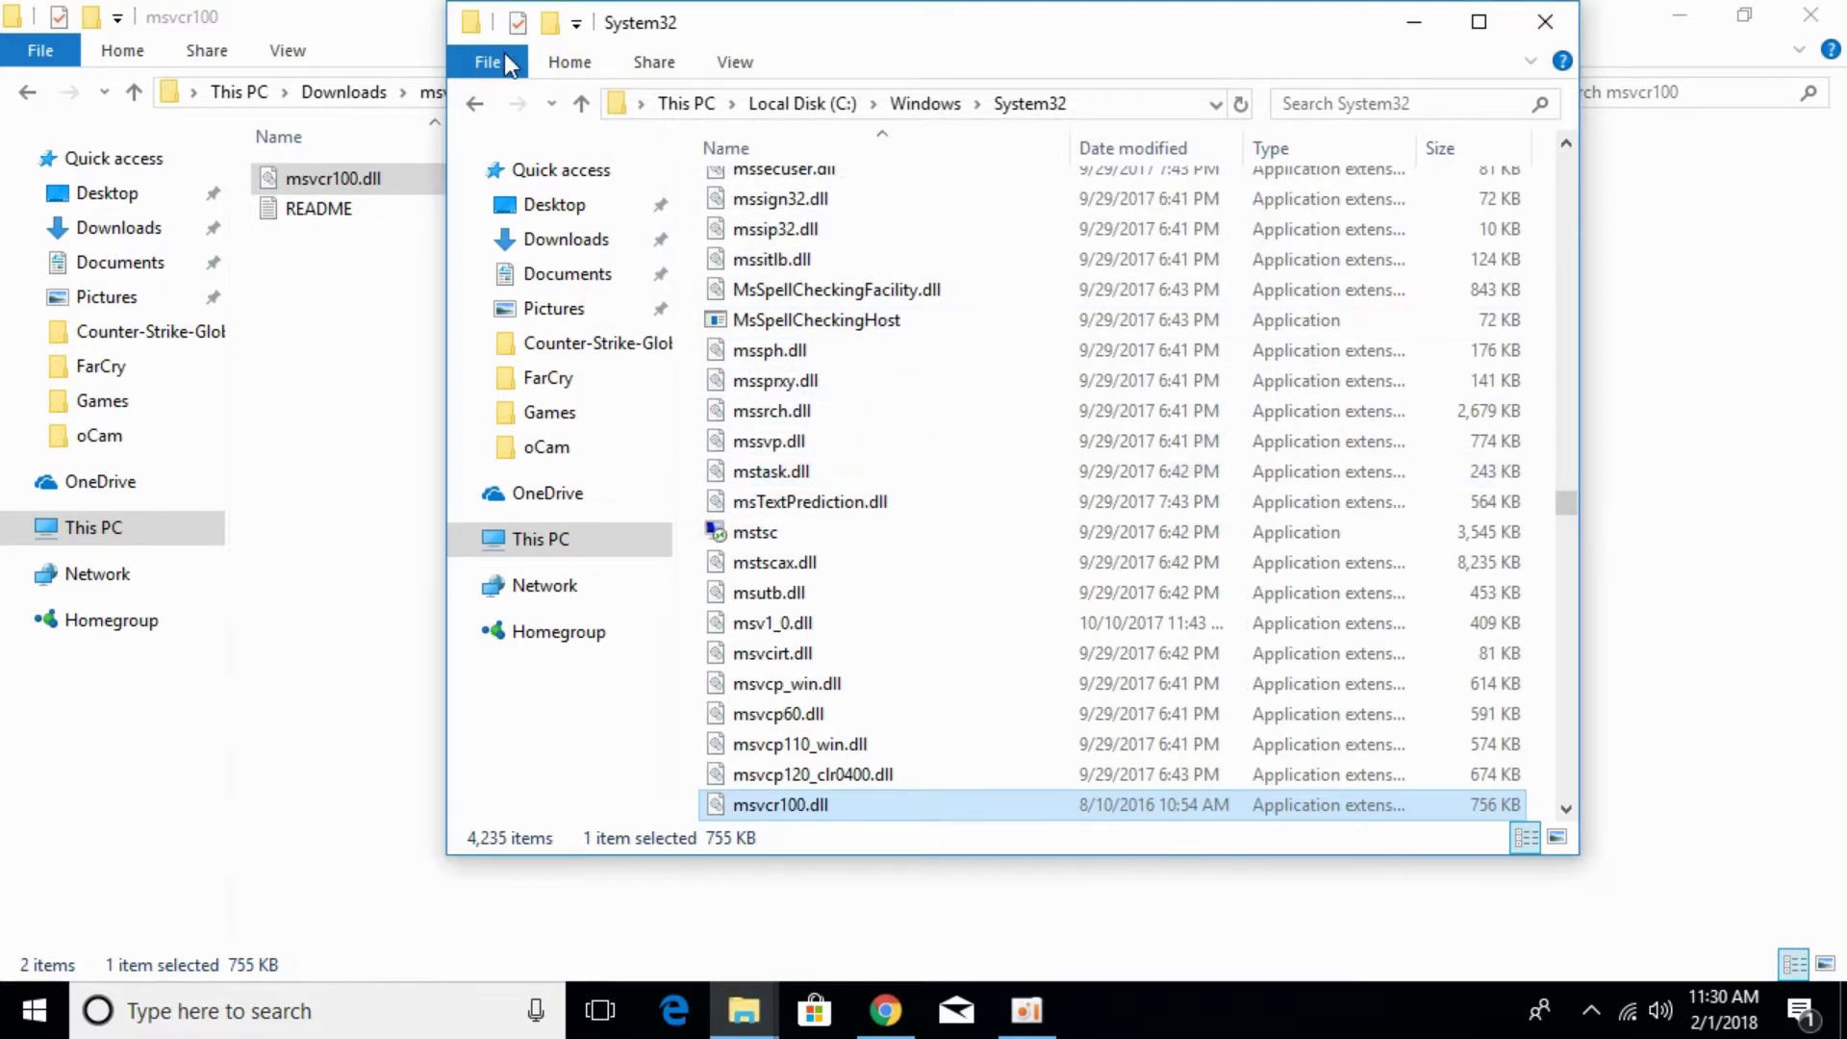
left_click(476, 103)
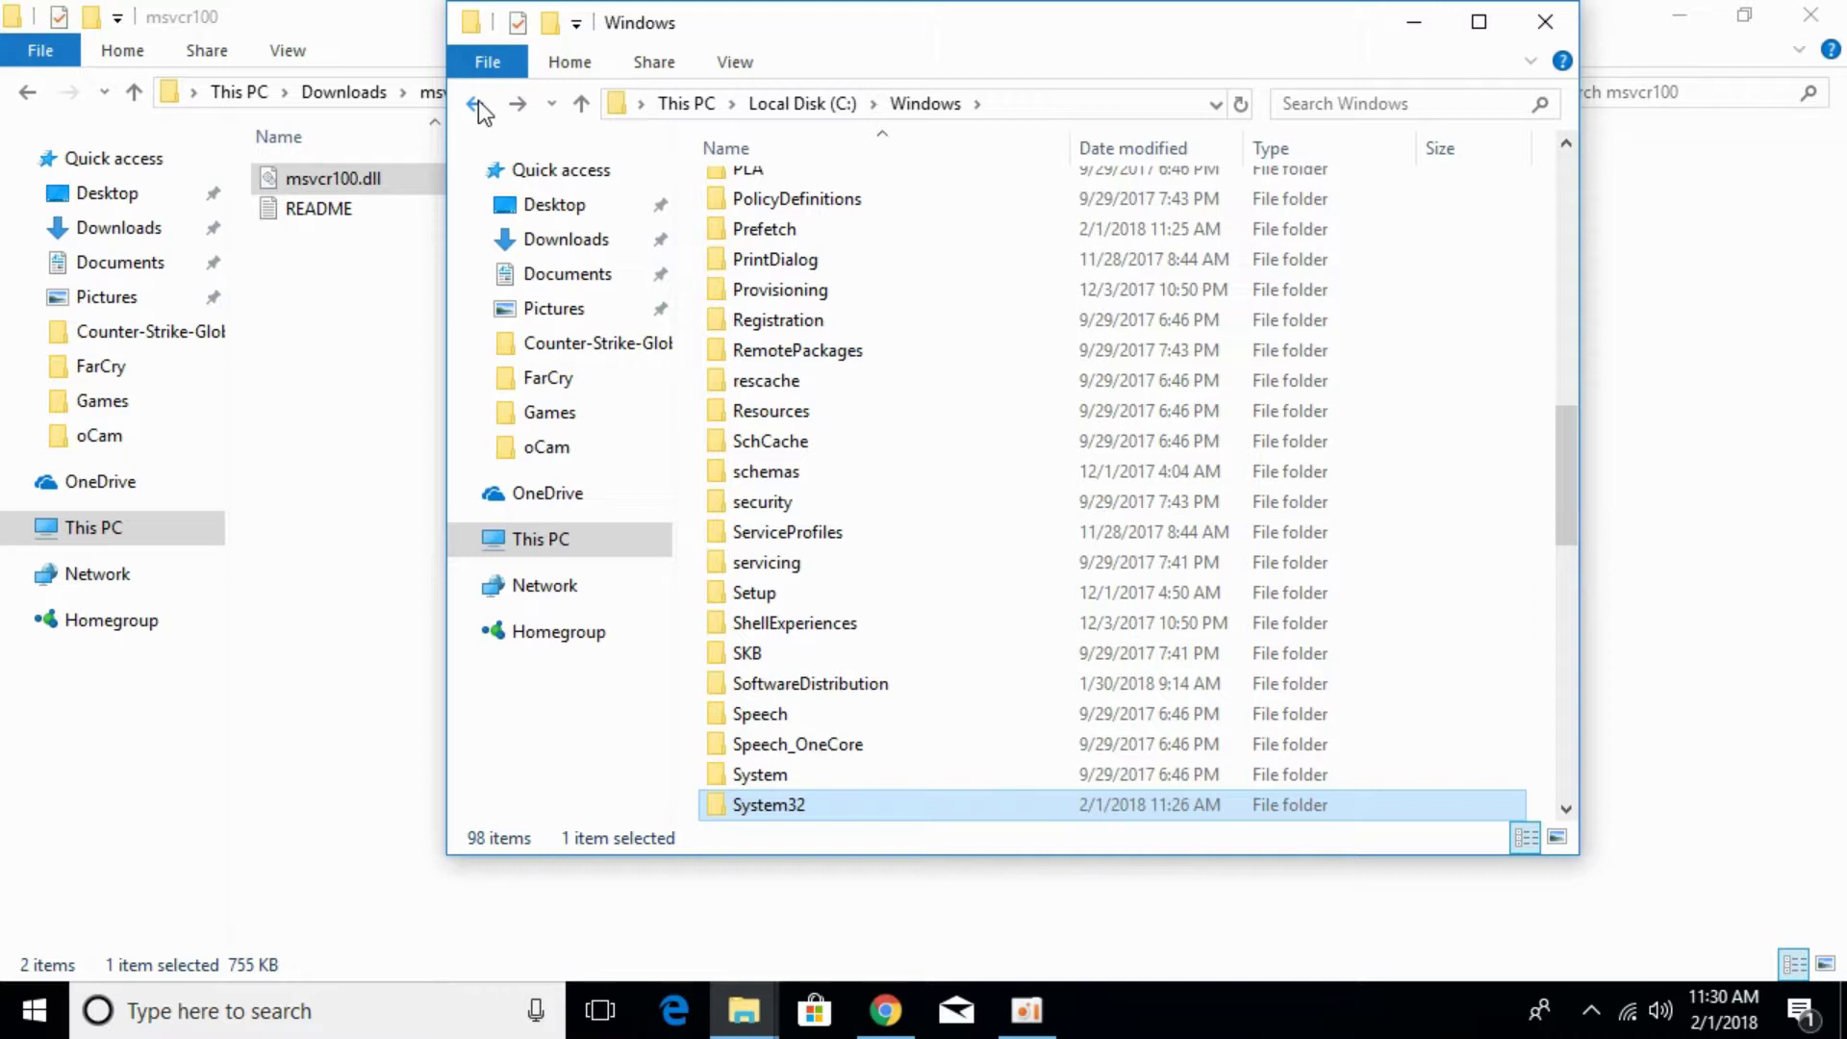
Step: Copy the 810 KB msvcr100.dll from the Downloads\msvcr100 (1) folder
left_click(19, 99)
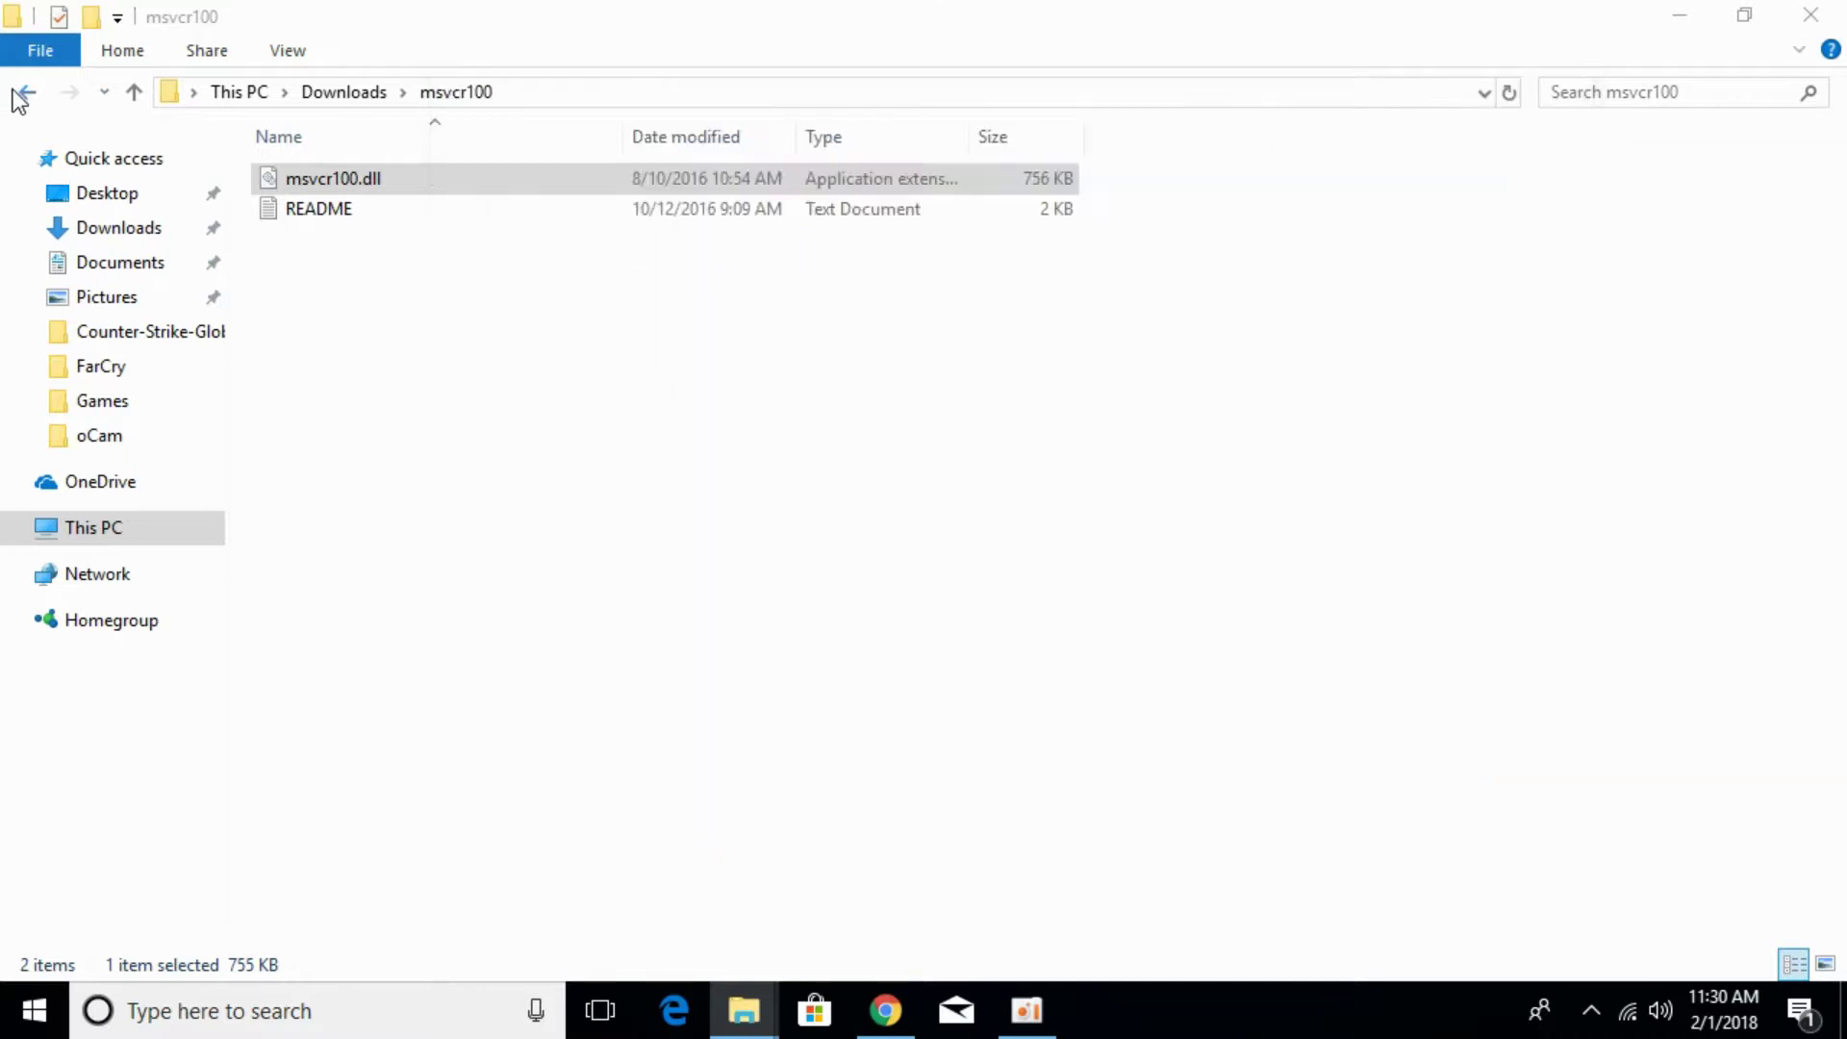
left_click(17, 96)
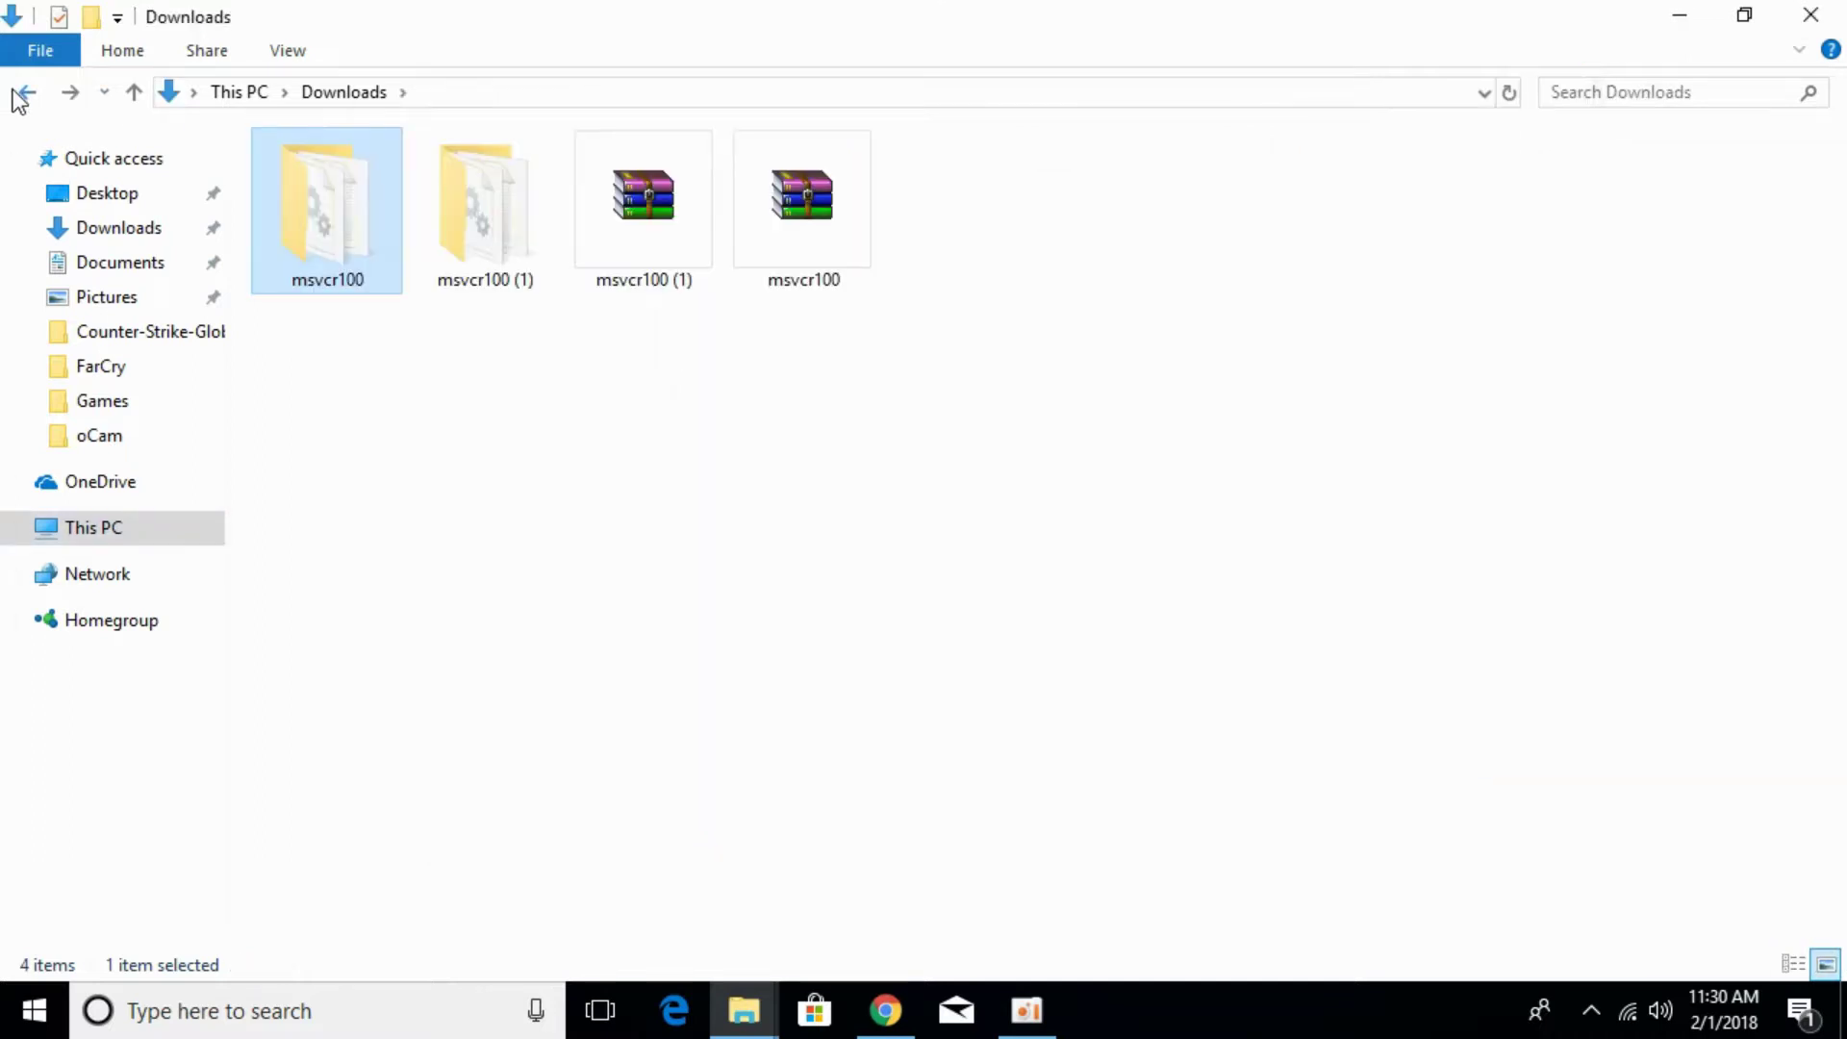
double_click(483, 244)
right_click(339, 173)
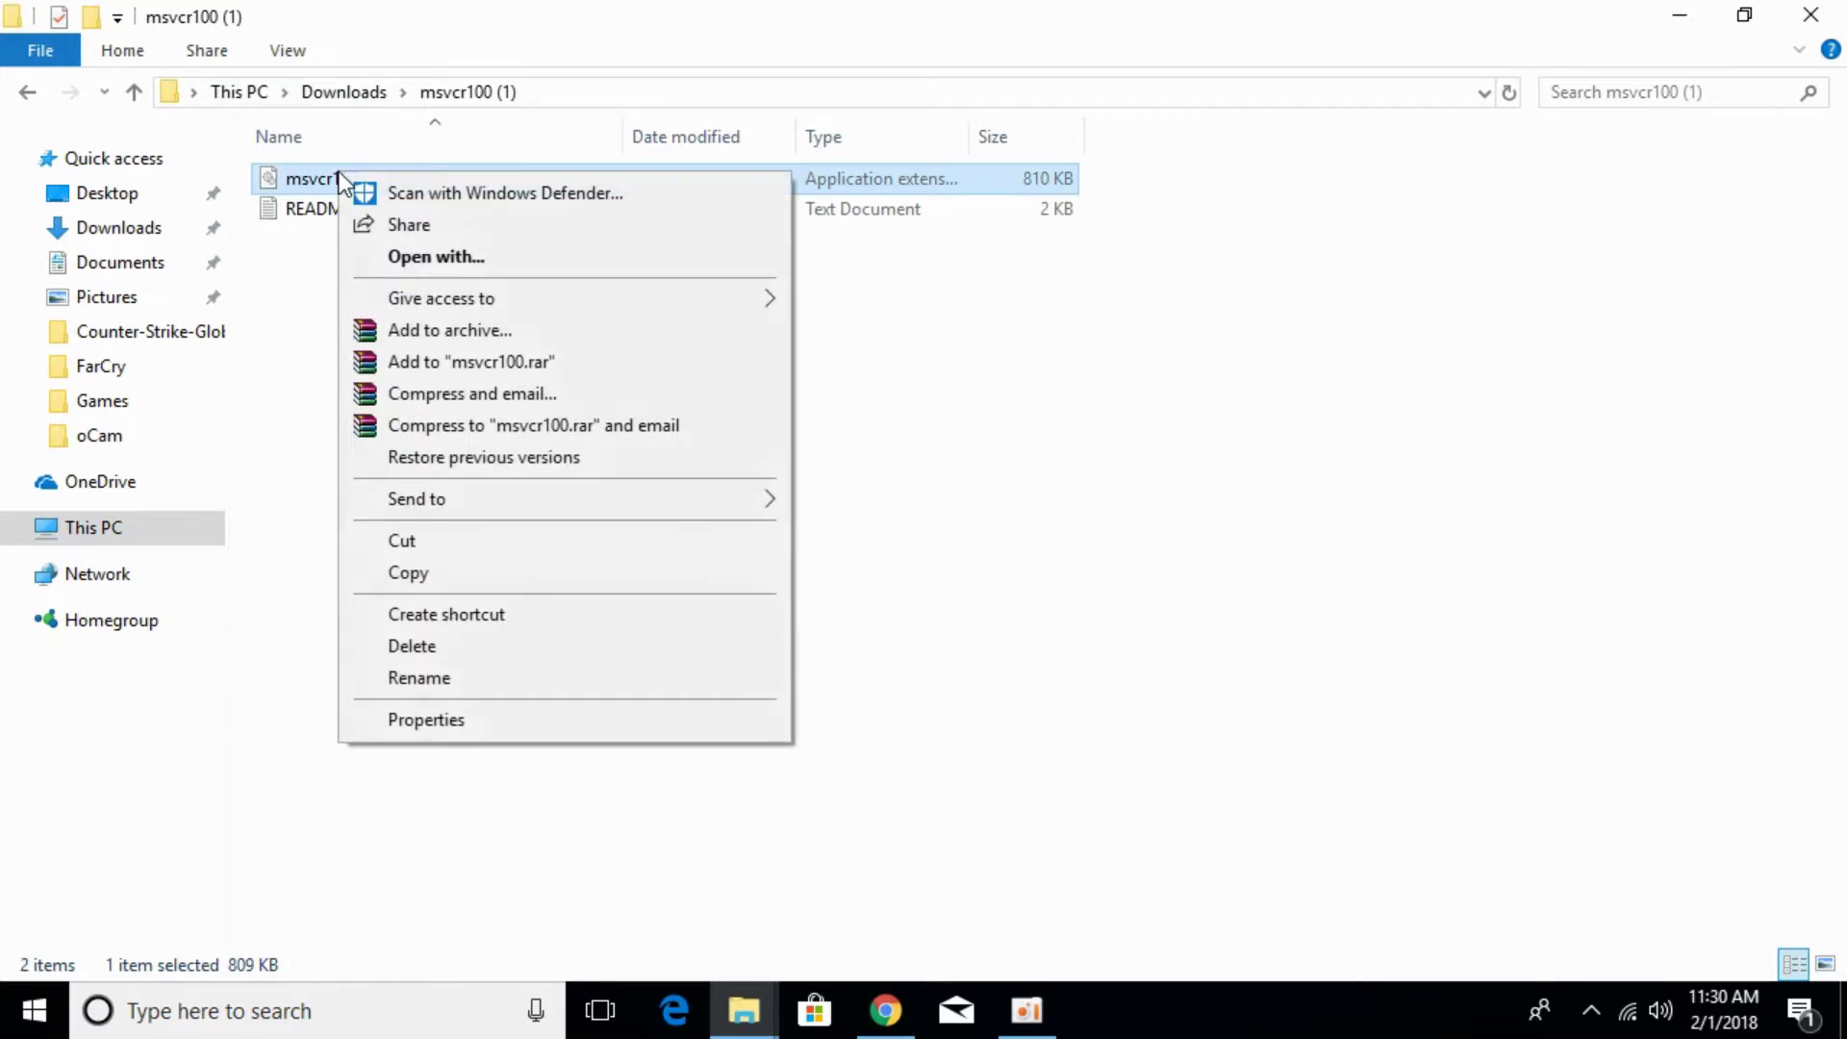
left_click(435, 570)
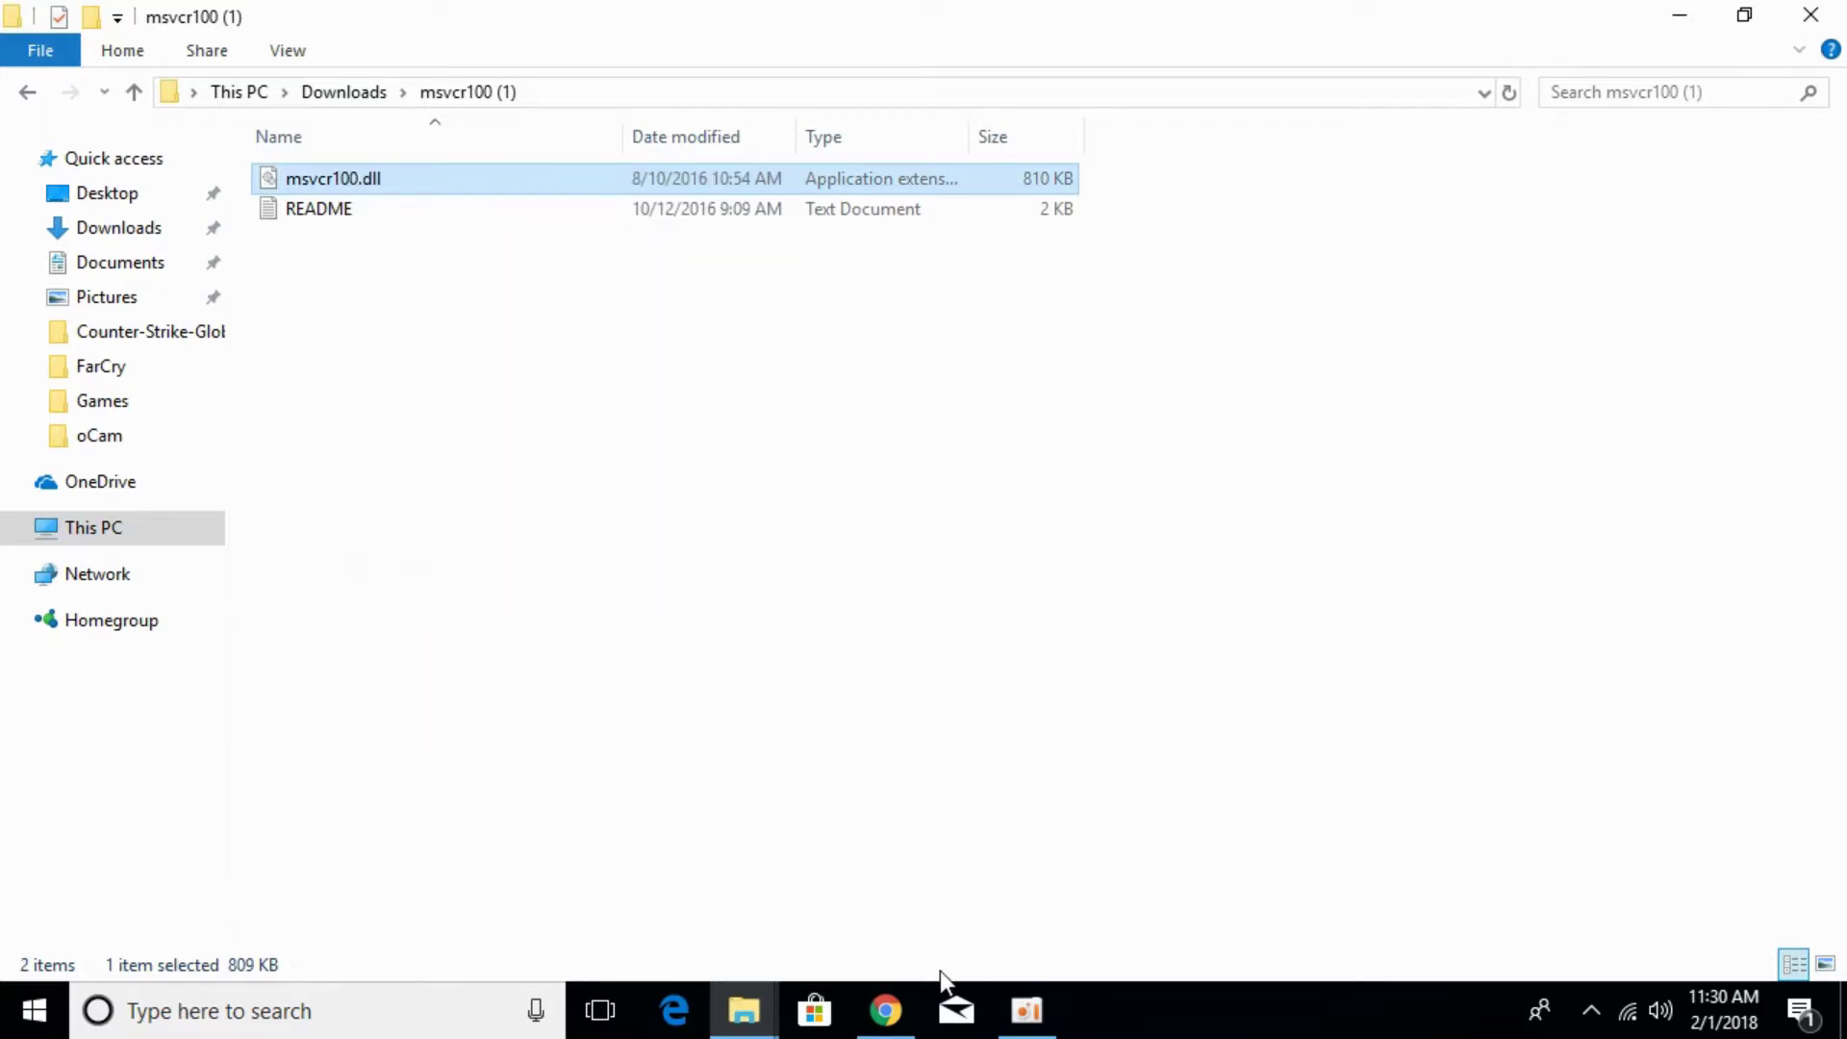
Step: Open System32 in the C:\Windows window
left_click(887, 1010)
left_click(905, 1012)
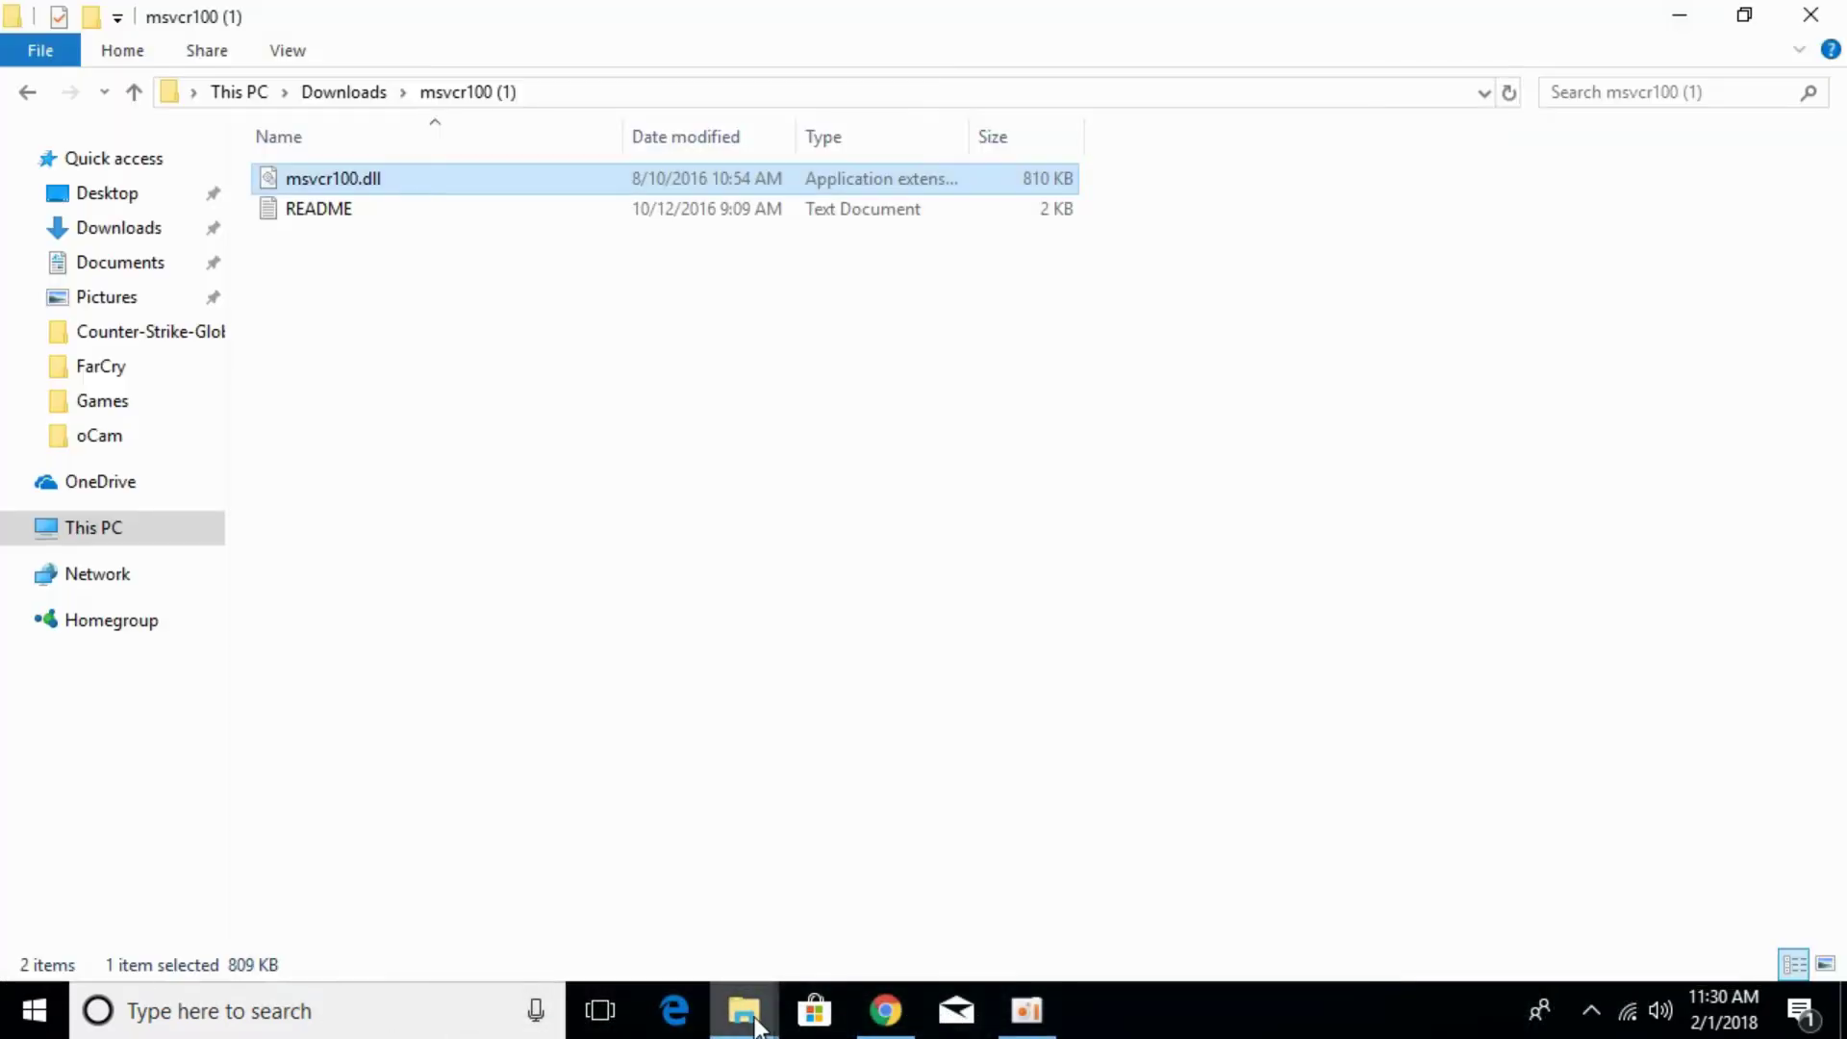
mouse_move(758, 1022)
left_click(818, 885)
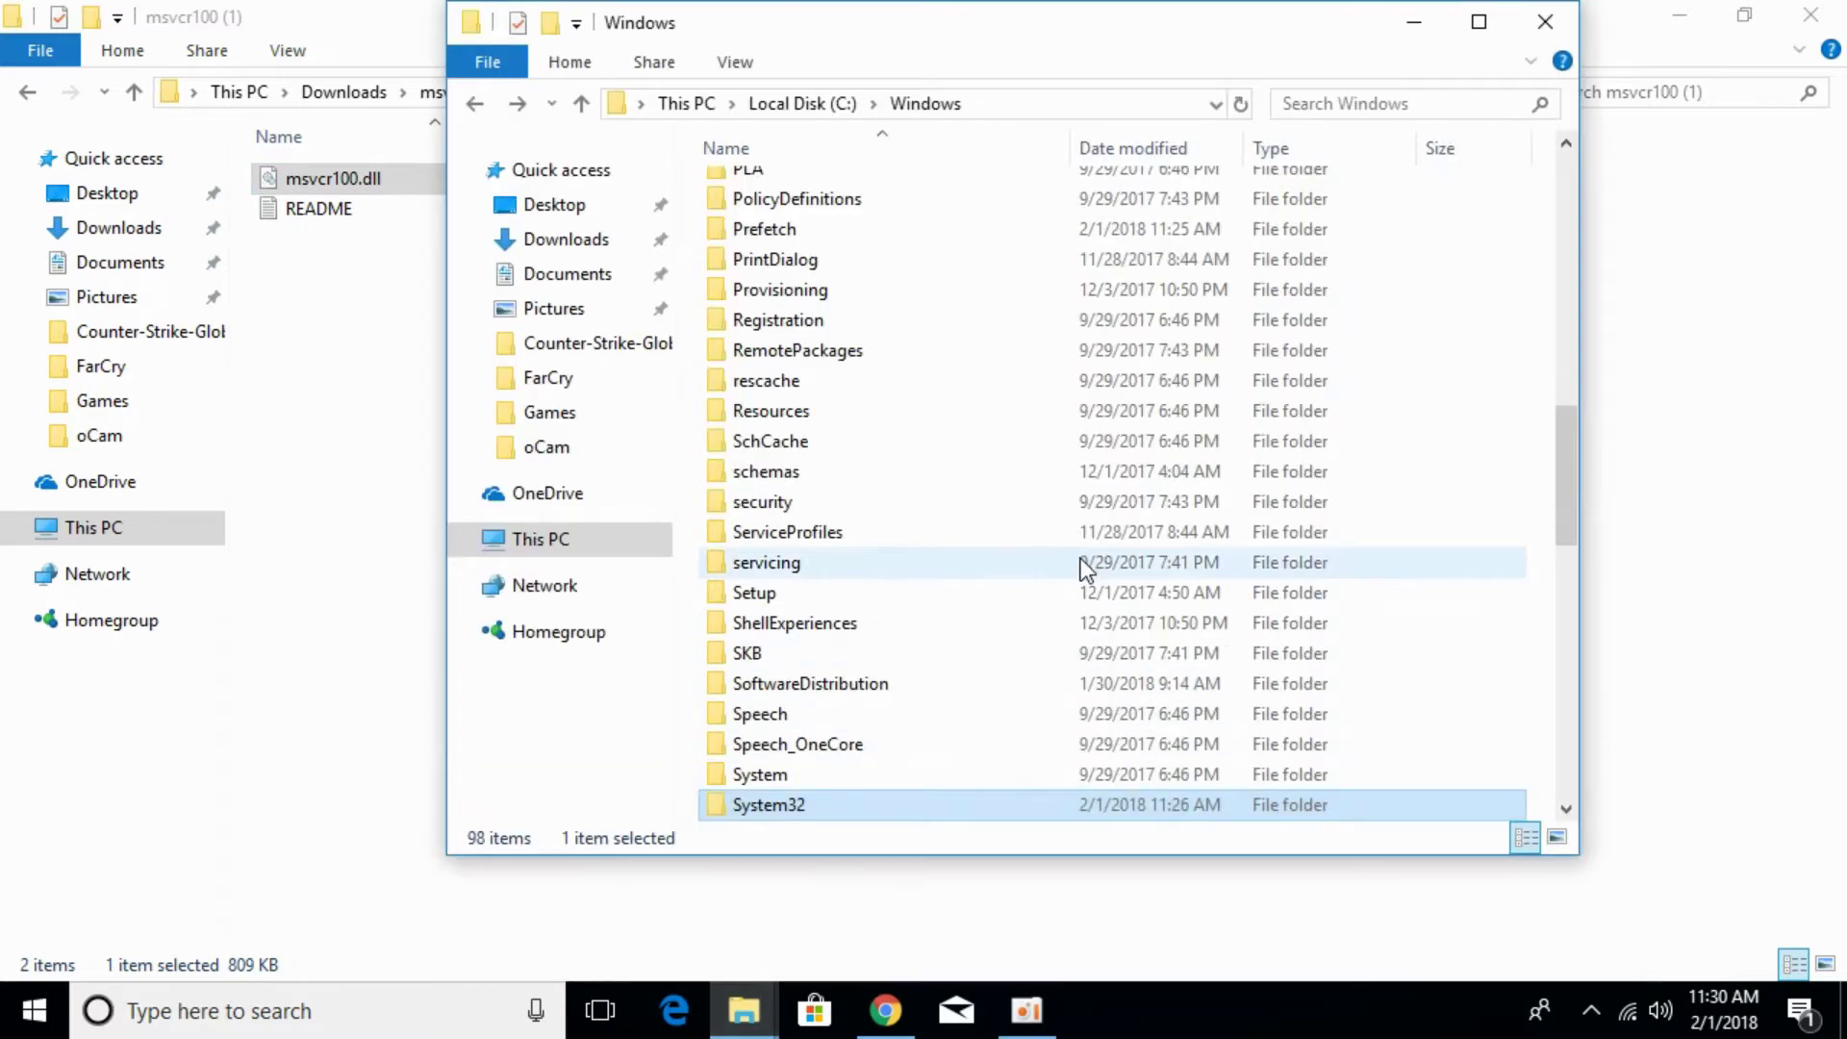
scroll(1081, 560, "down", 2)
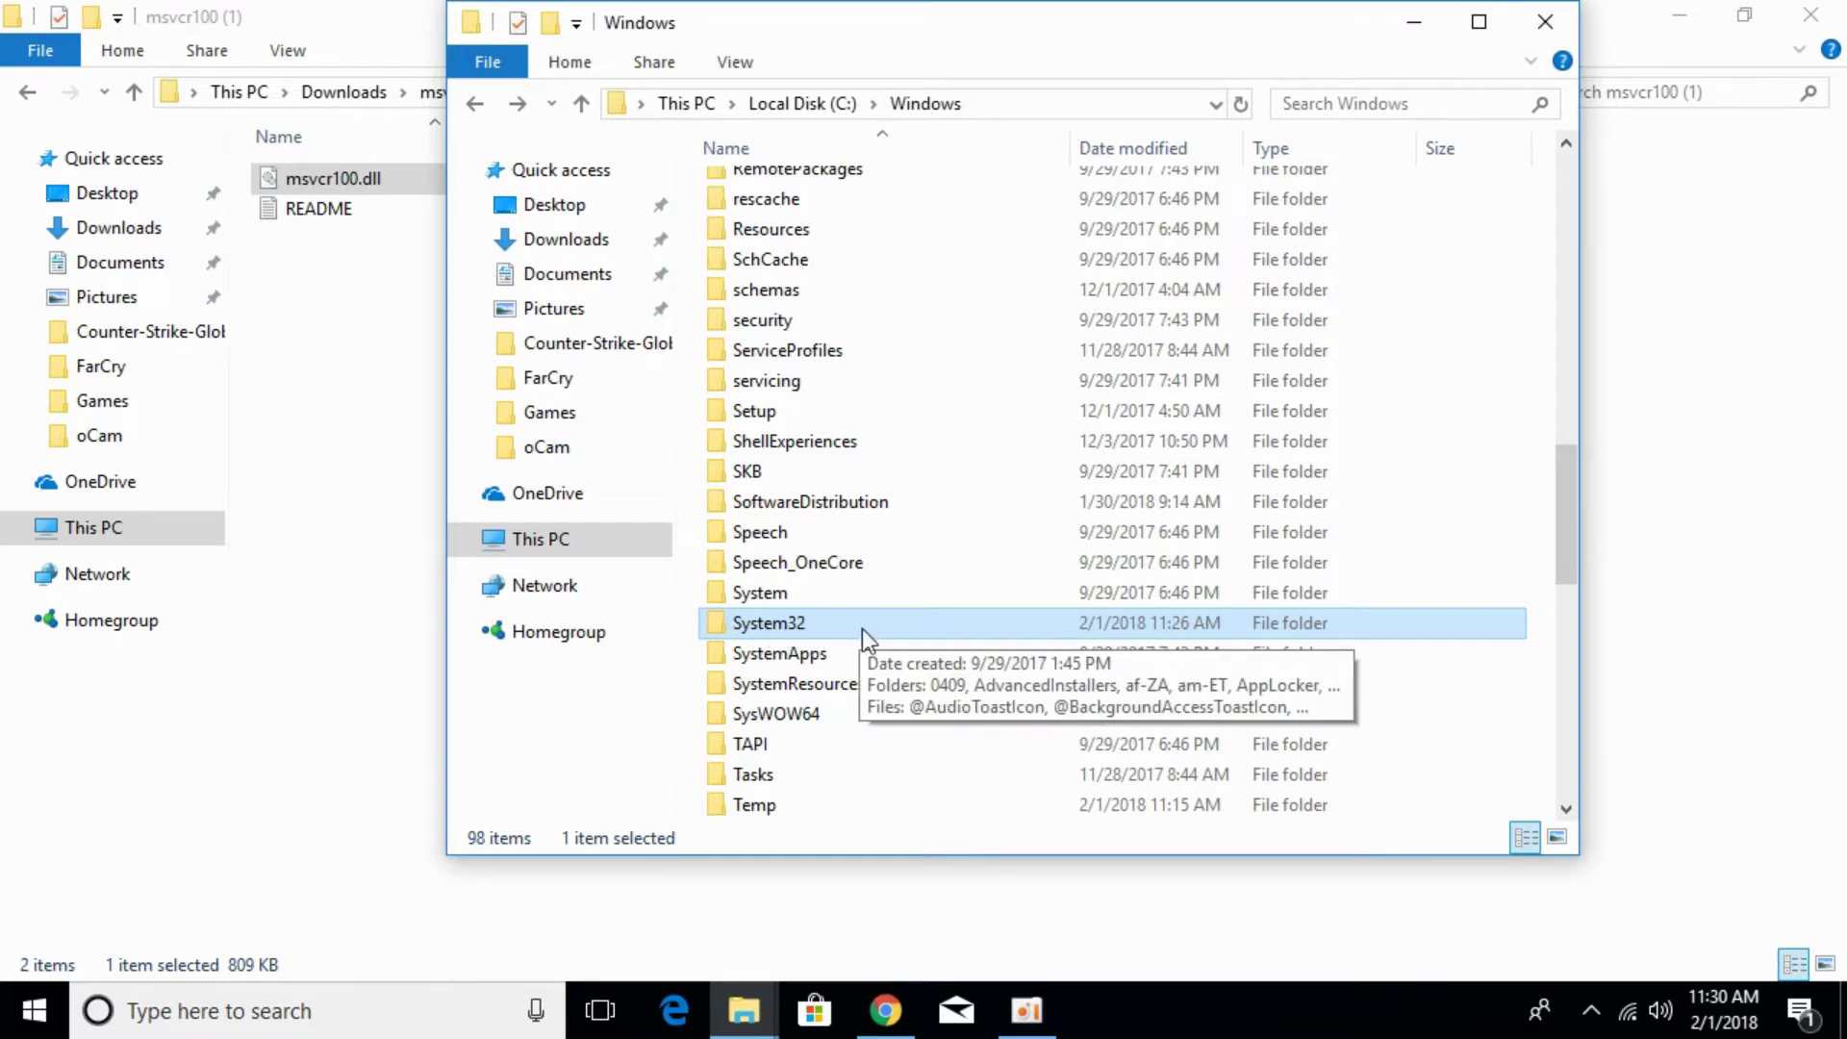
double_click(795, 626)
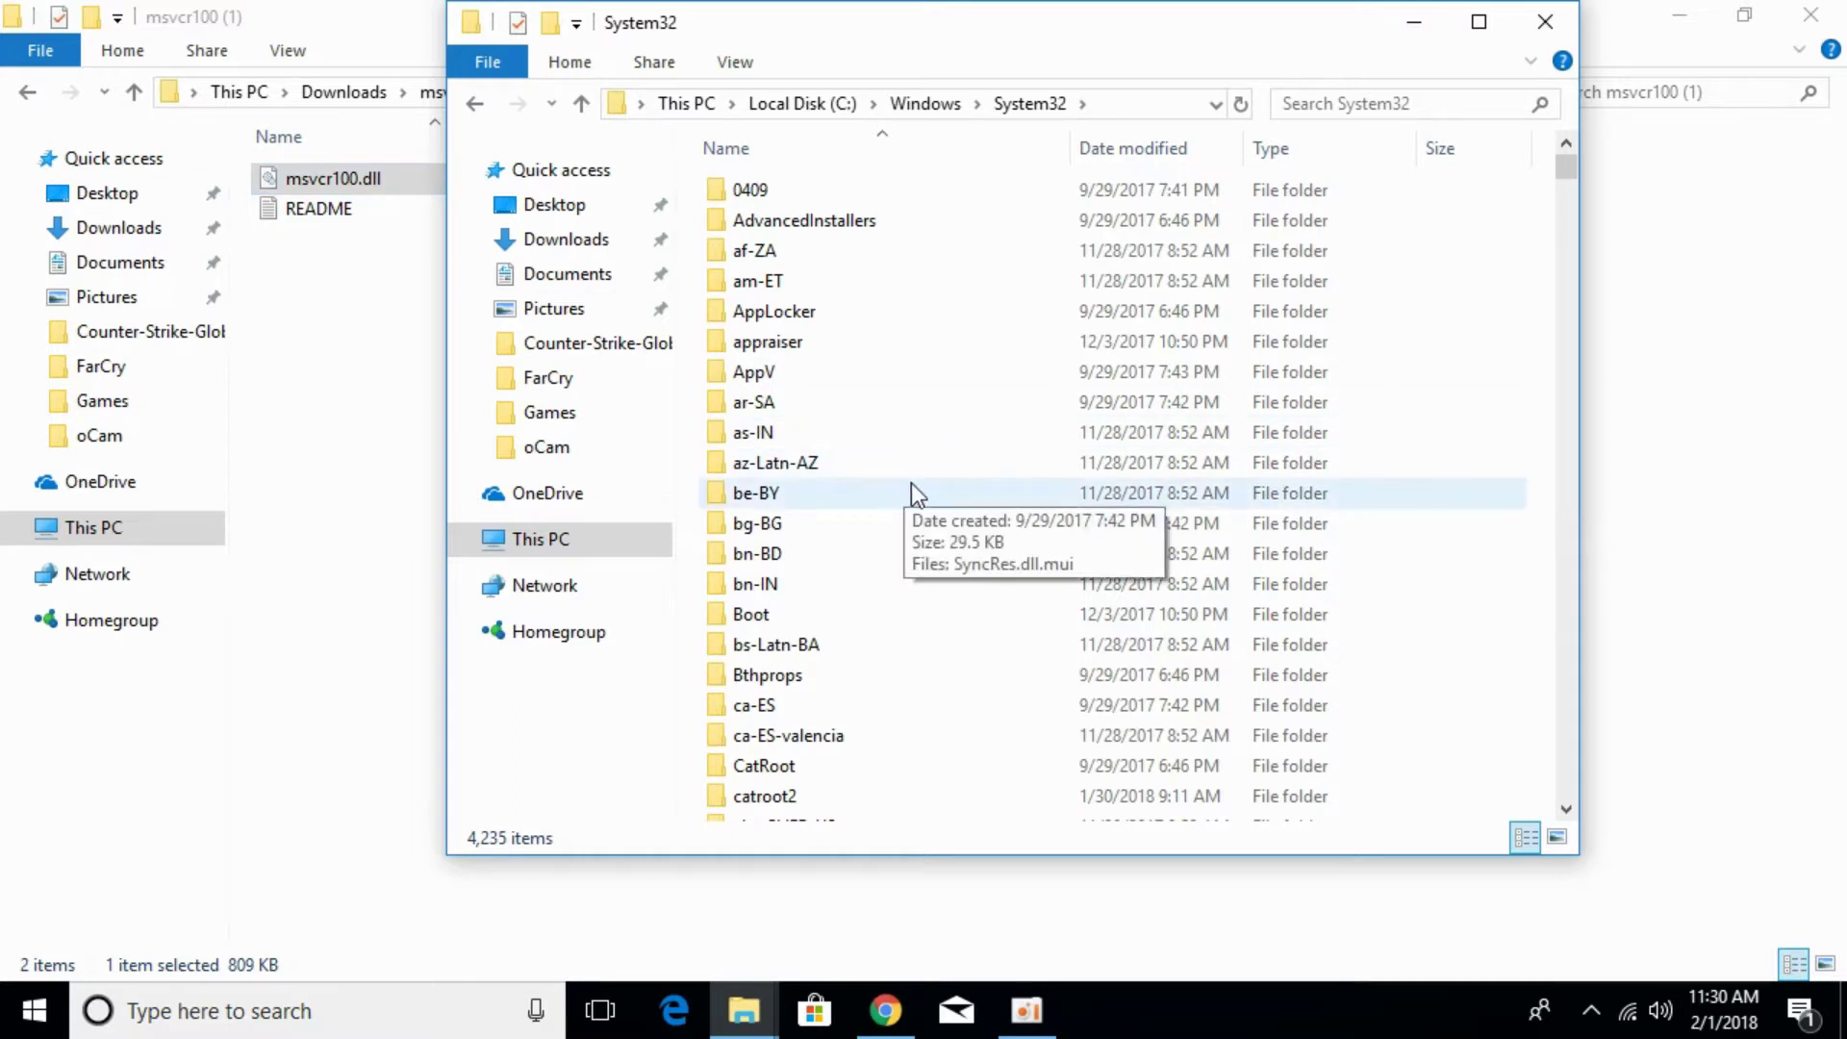
Step: Paste msvcr100.dll into System32, replacing the existing copy, then go back to C:\Windows
right_click(1470, 442)
left_click(1521, 588)
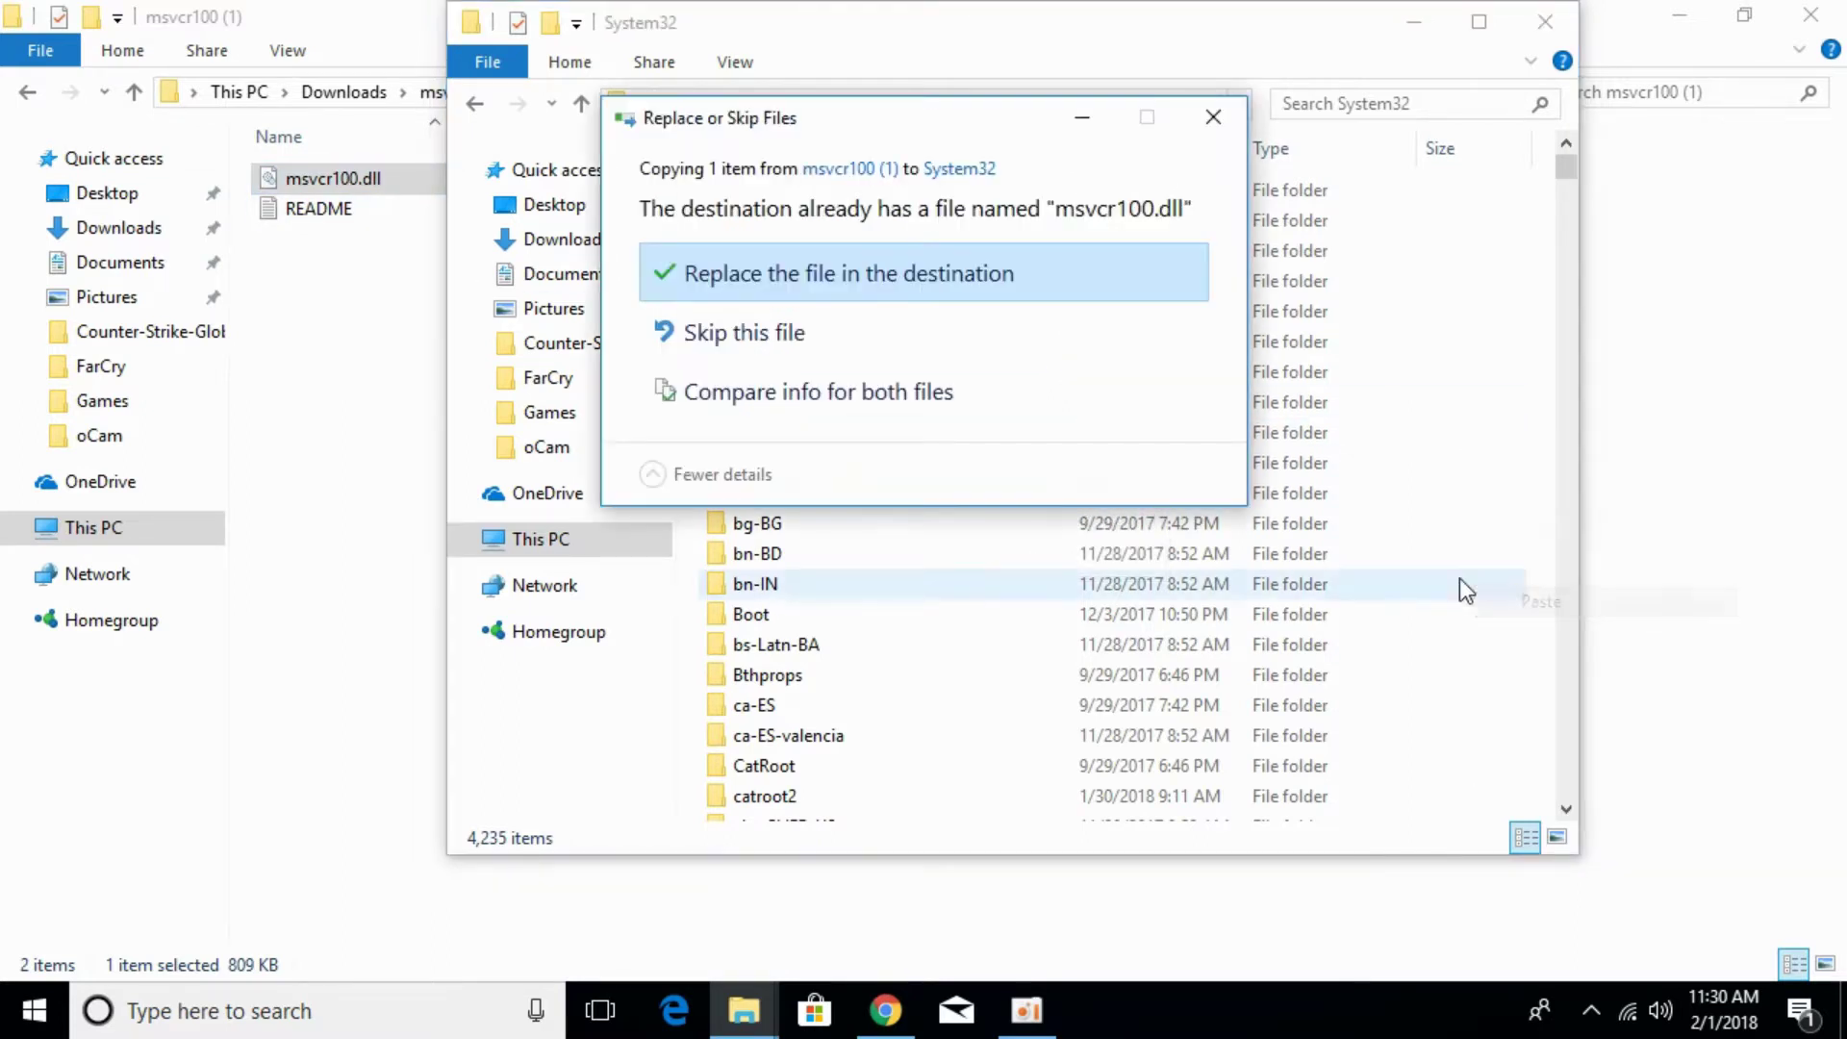
left_click(835, 286)
left_click(835, 323)
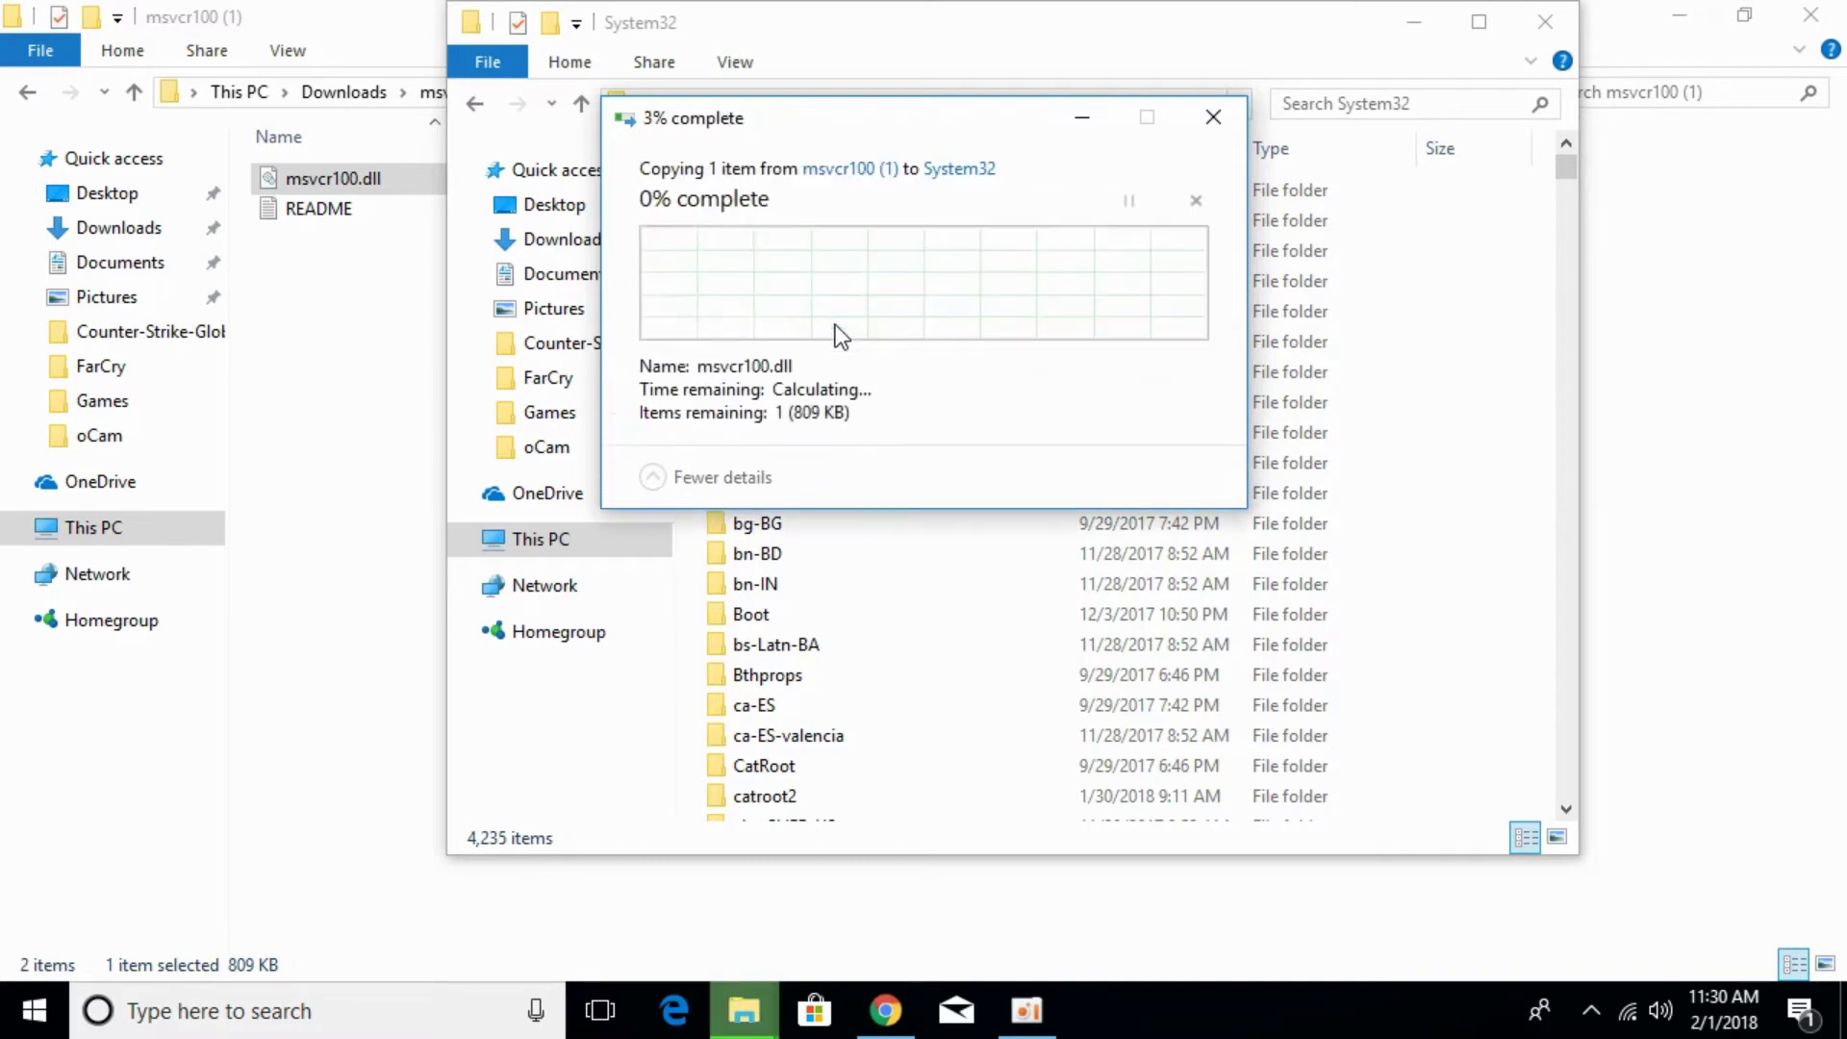
left_click(472, 102)
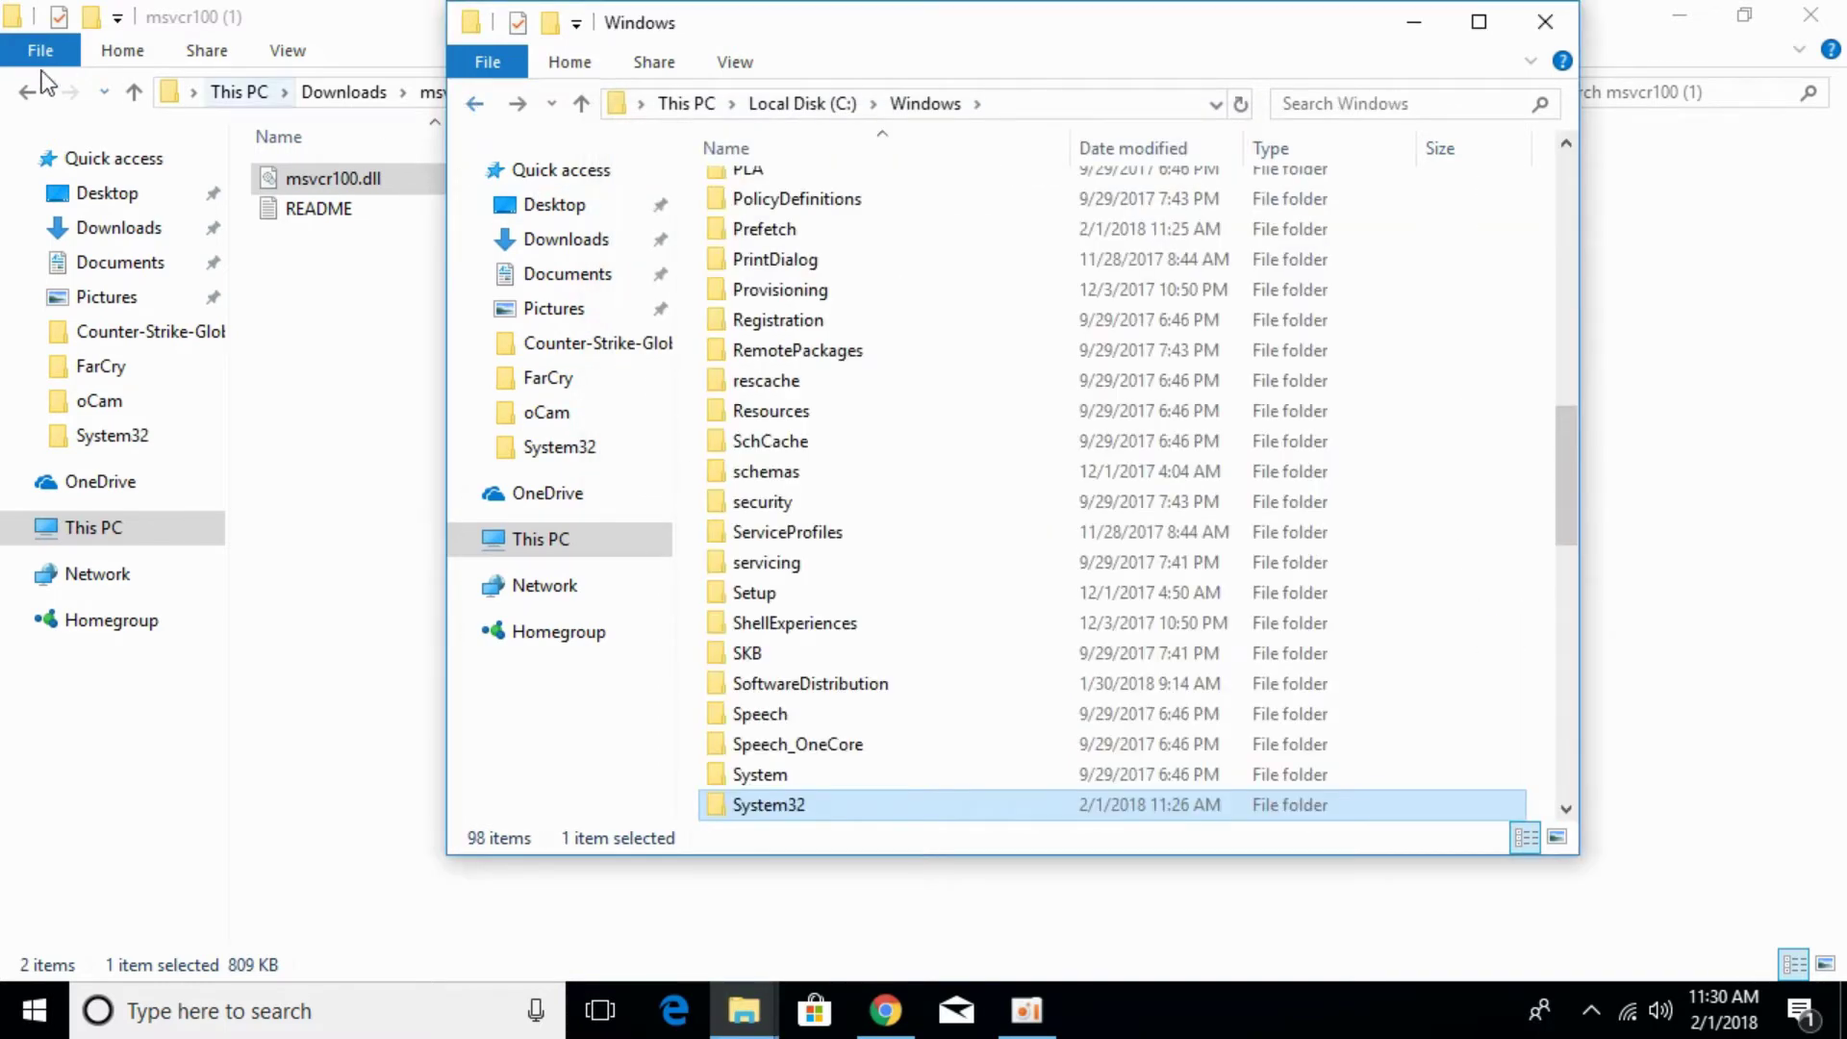
Step: Copy the 756 KB msvcr100.dll from the Downloads\msvcr100 folder
left_click(27, 92)
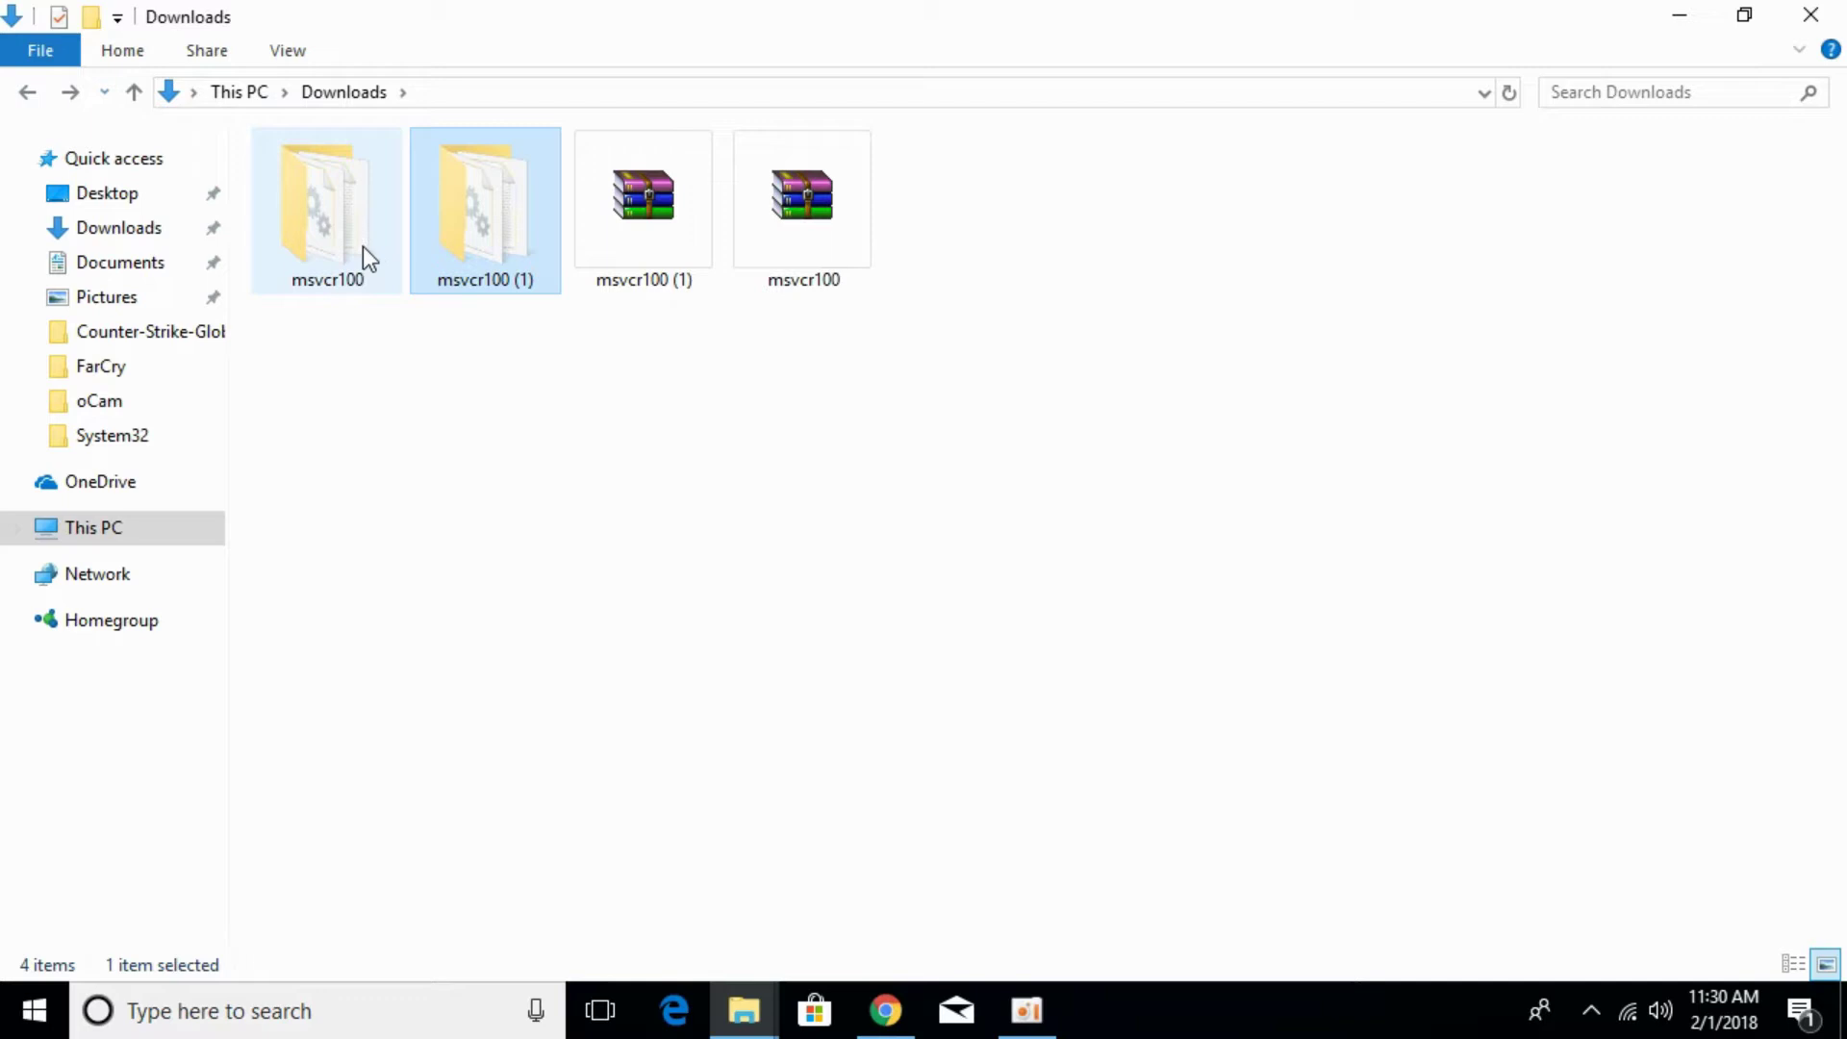
double_click(362, 247)
left_click(353, 183)
right_click(351, 183)
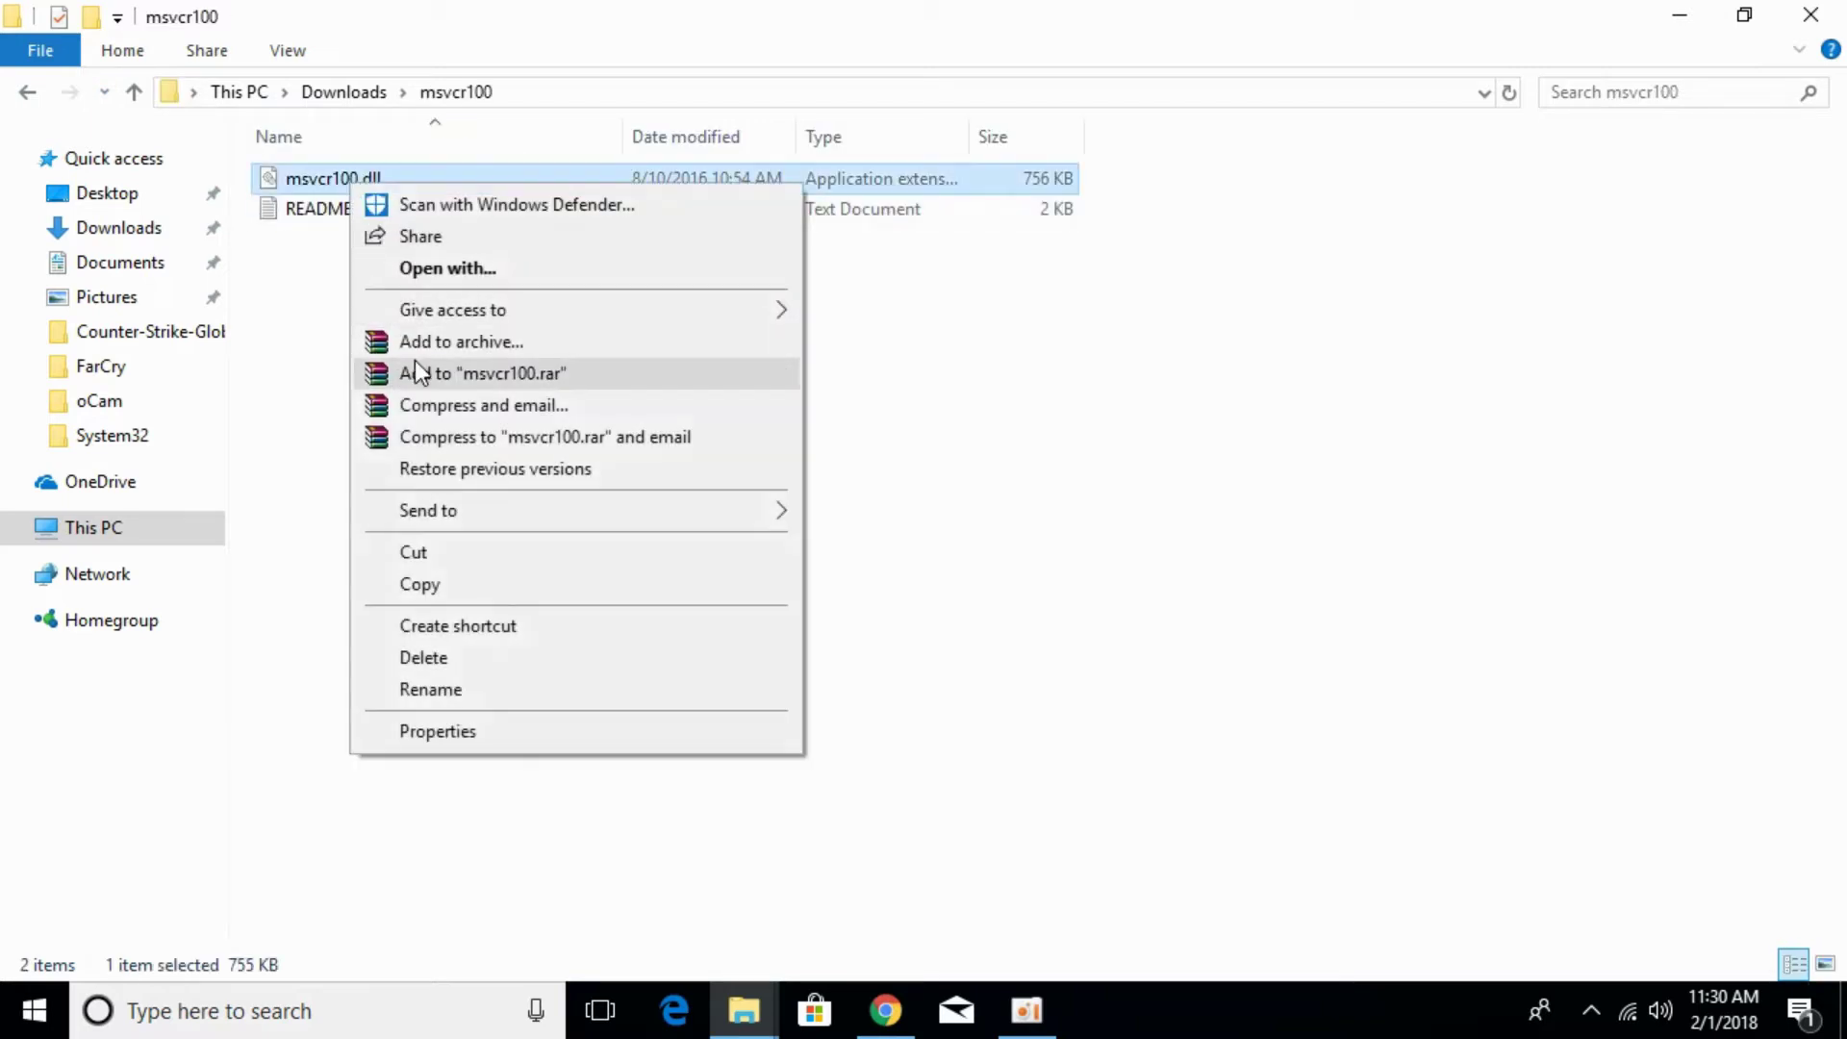
left_click(487, 578)
Step: Paste msvcr100.dll into C:\Windows\SysWOW64 with admin permission, then return to C:\Windows
mouse_move(736, 1009)
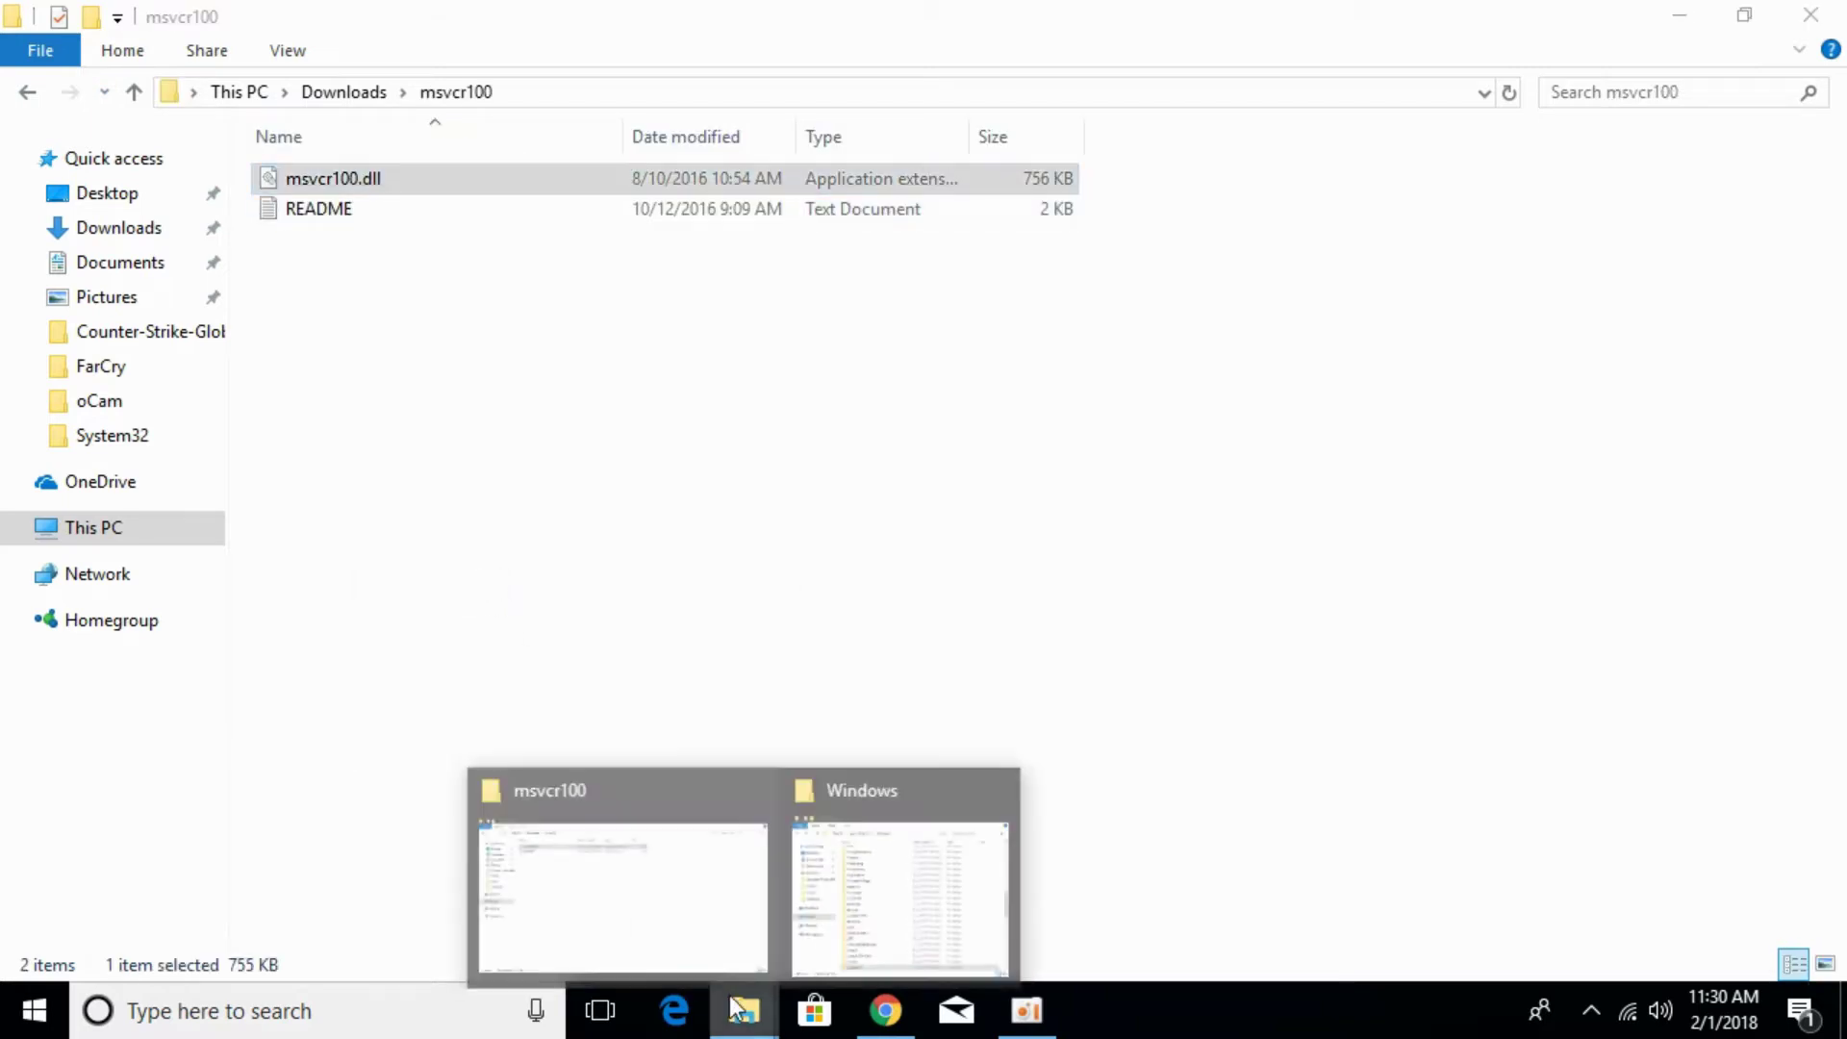
left_click(866, 886)
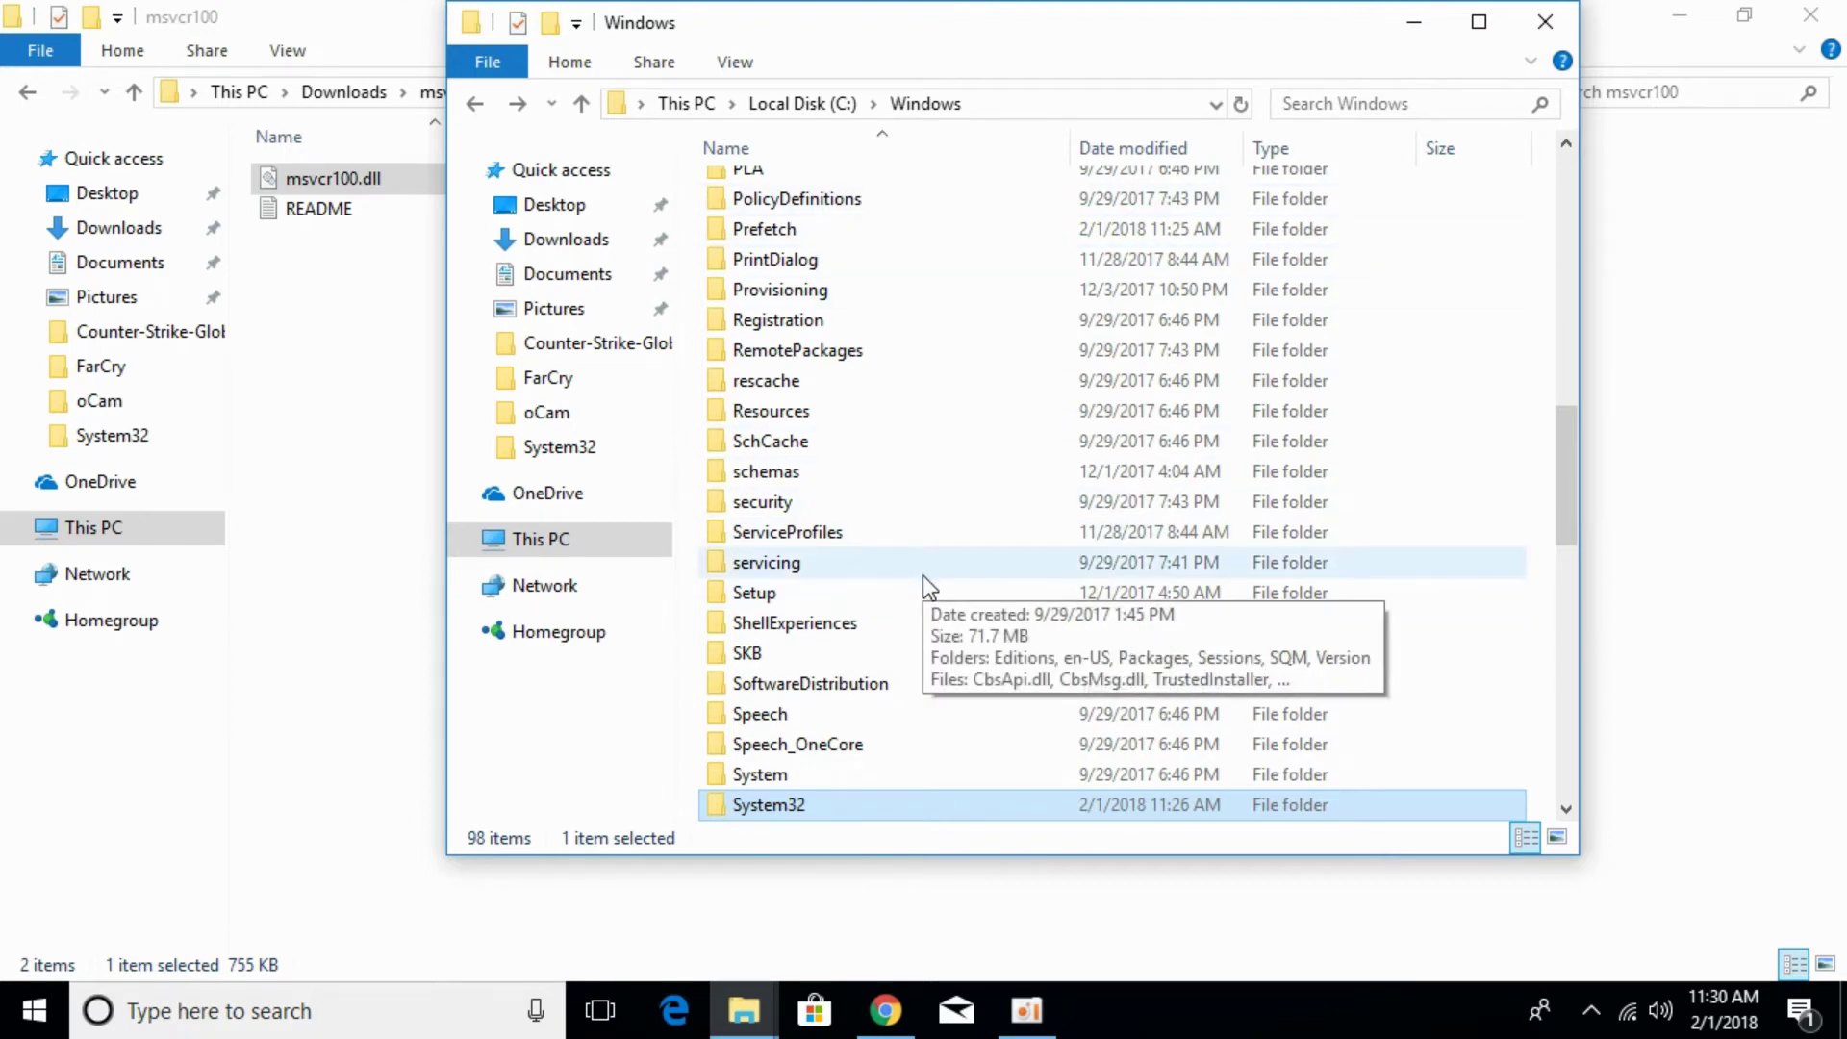
scroll(922, 577, "down", 1)
scroll(922, 576, "down", 2)
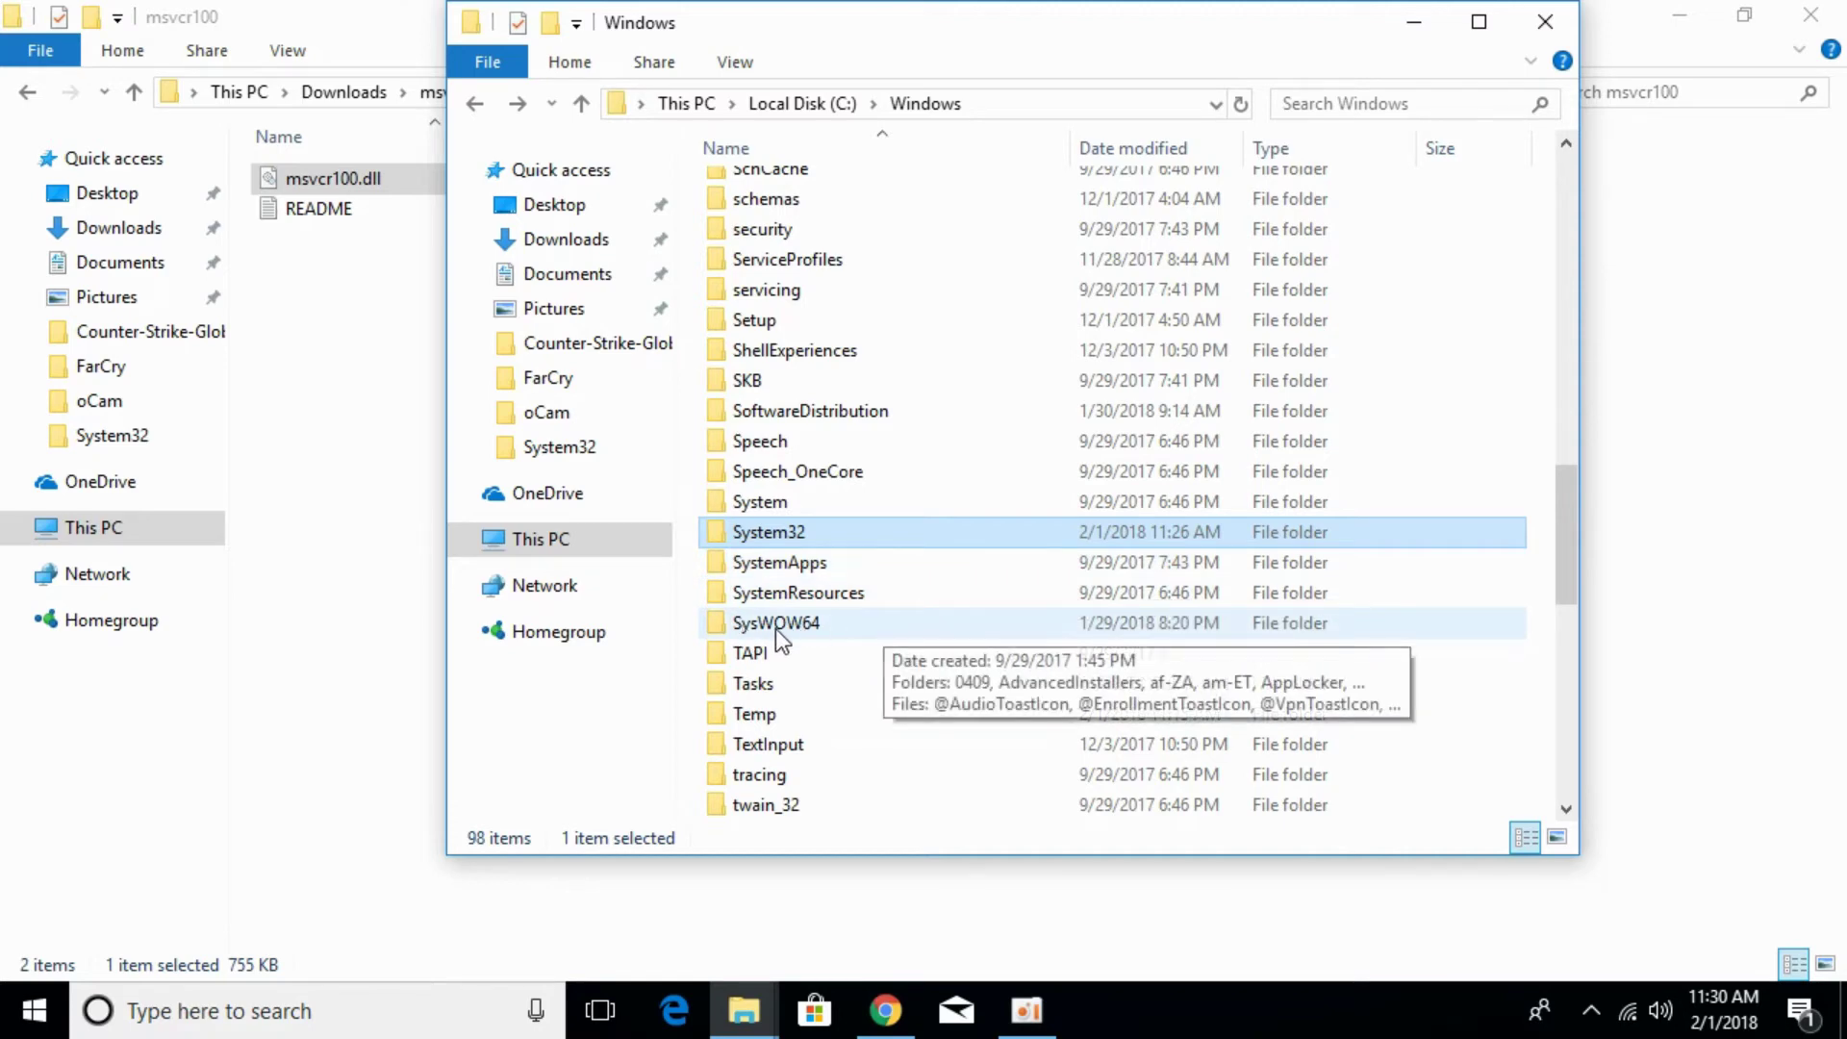
double_click(824, 622)
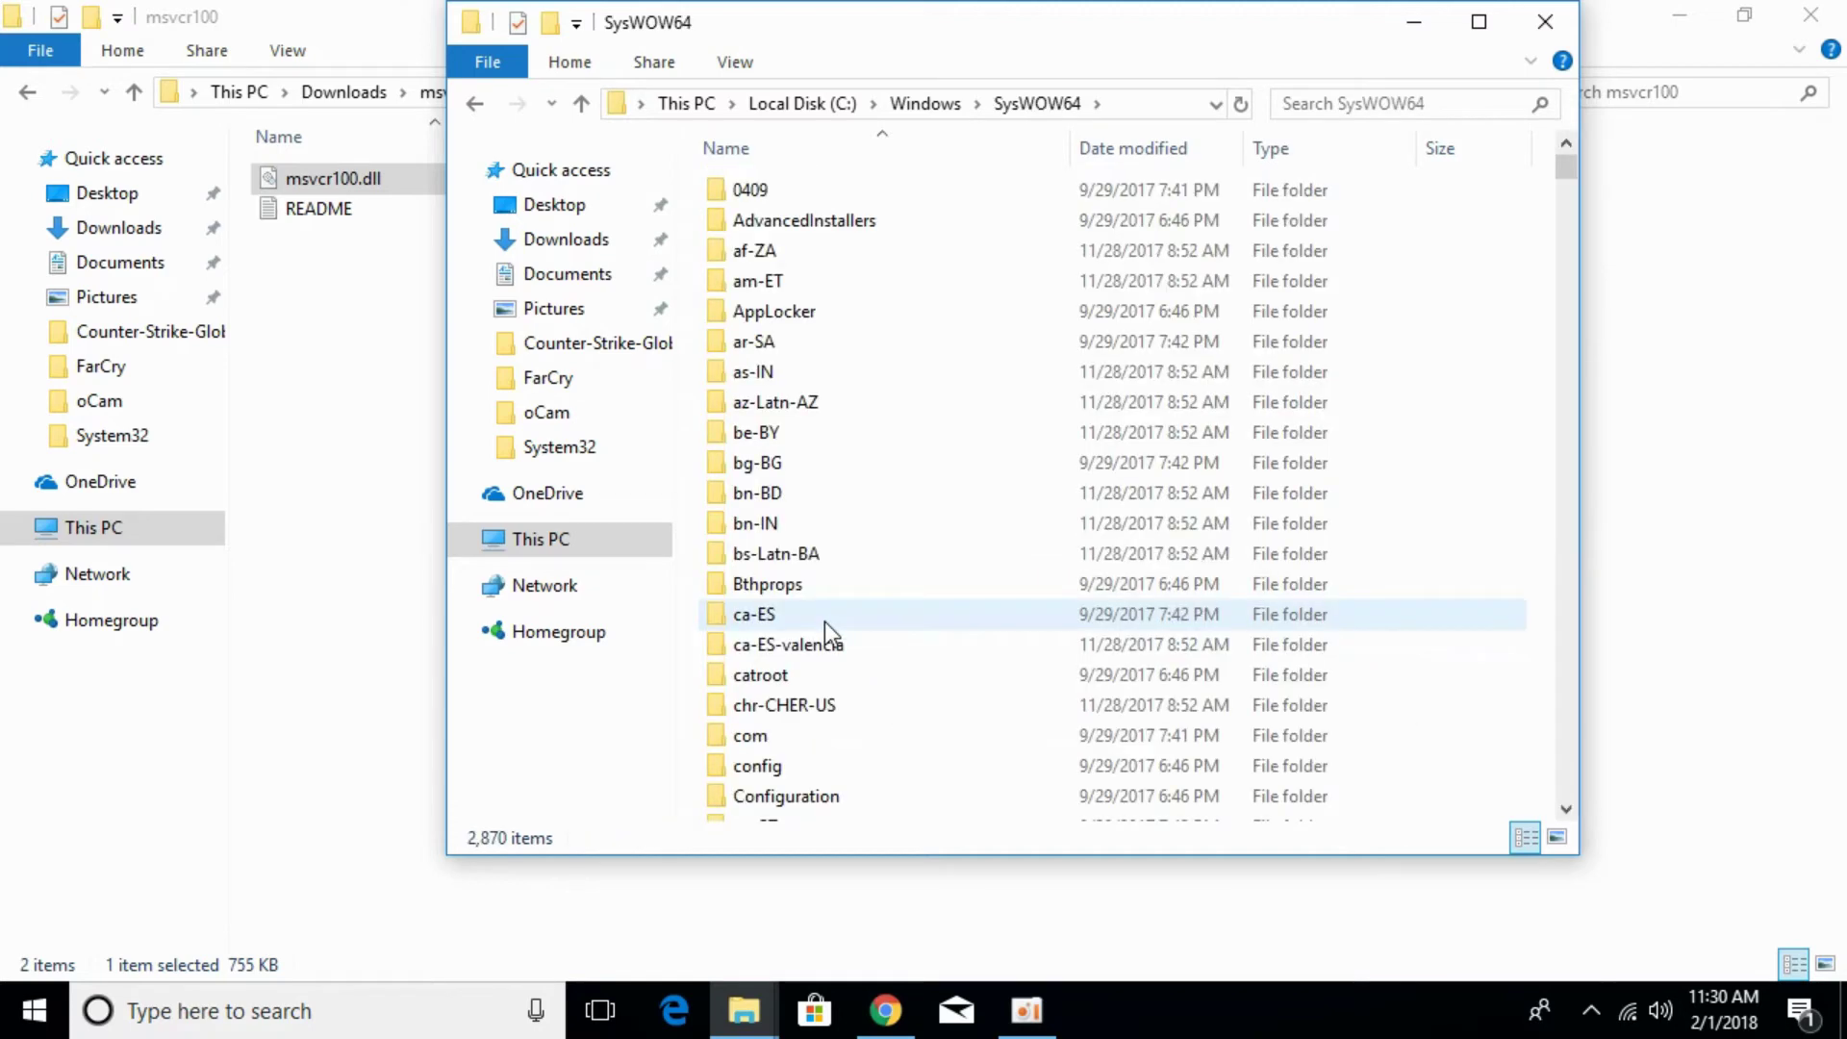
right_click(1440, 421)
left_click(1507, 578)
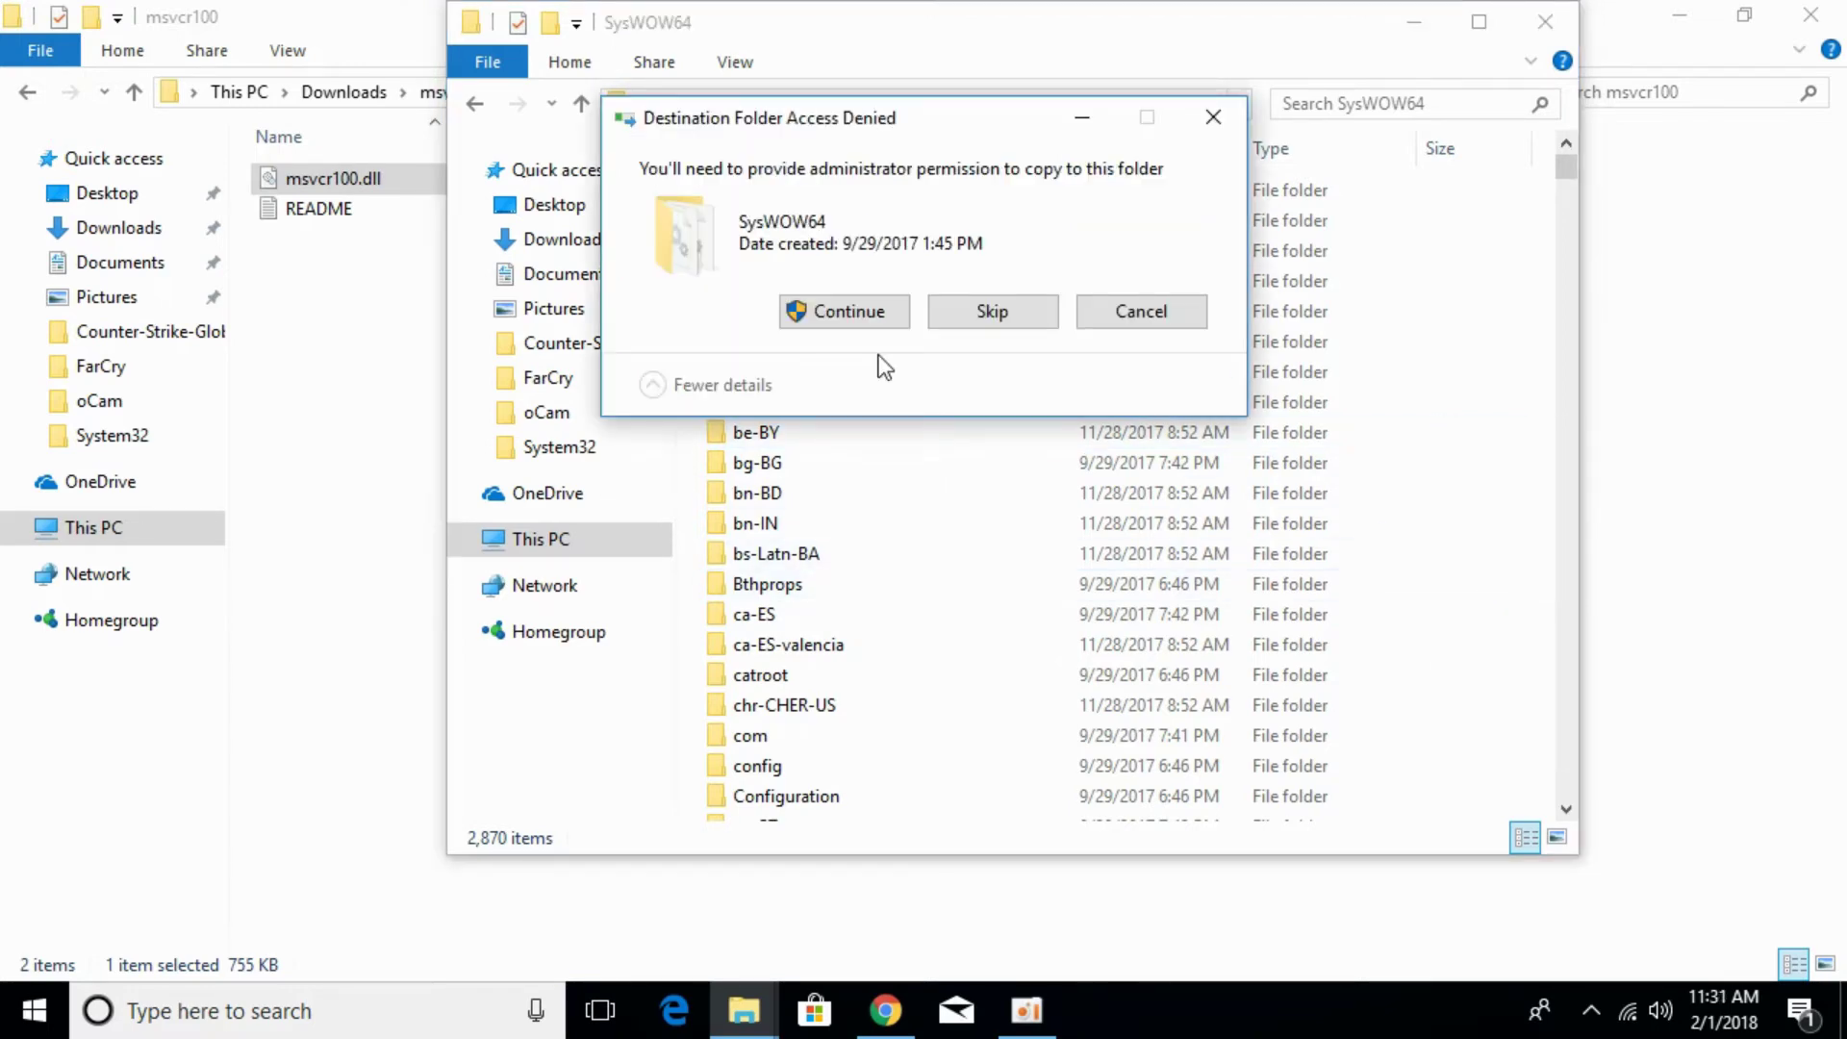
left_click(798, 314)
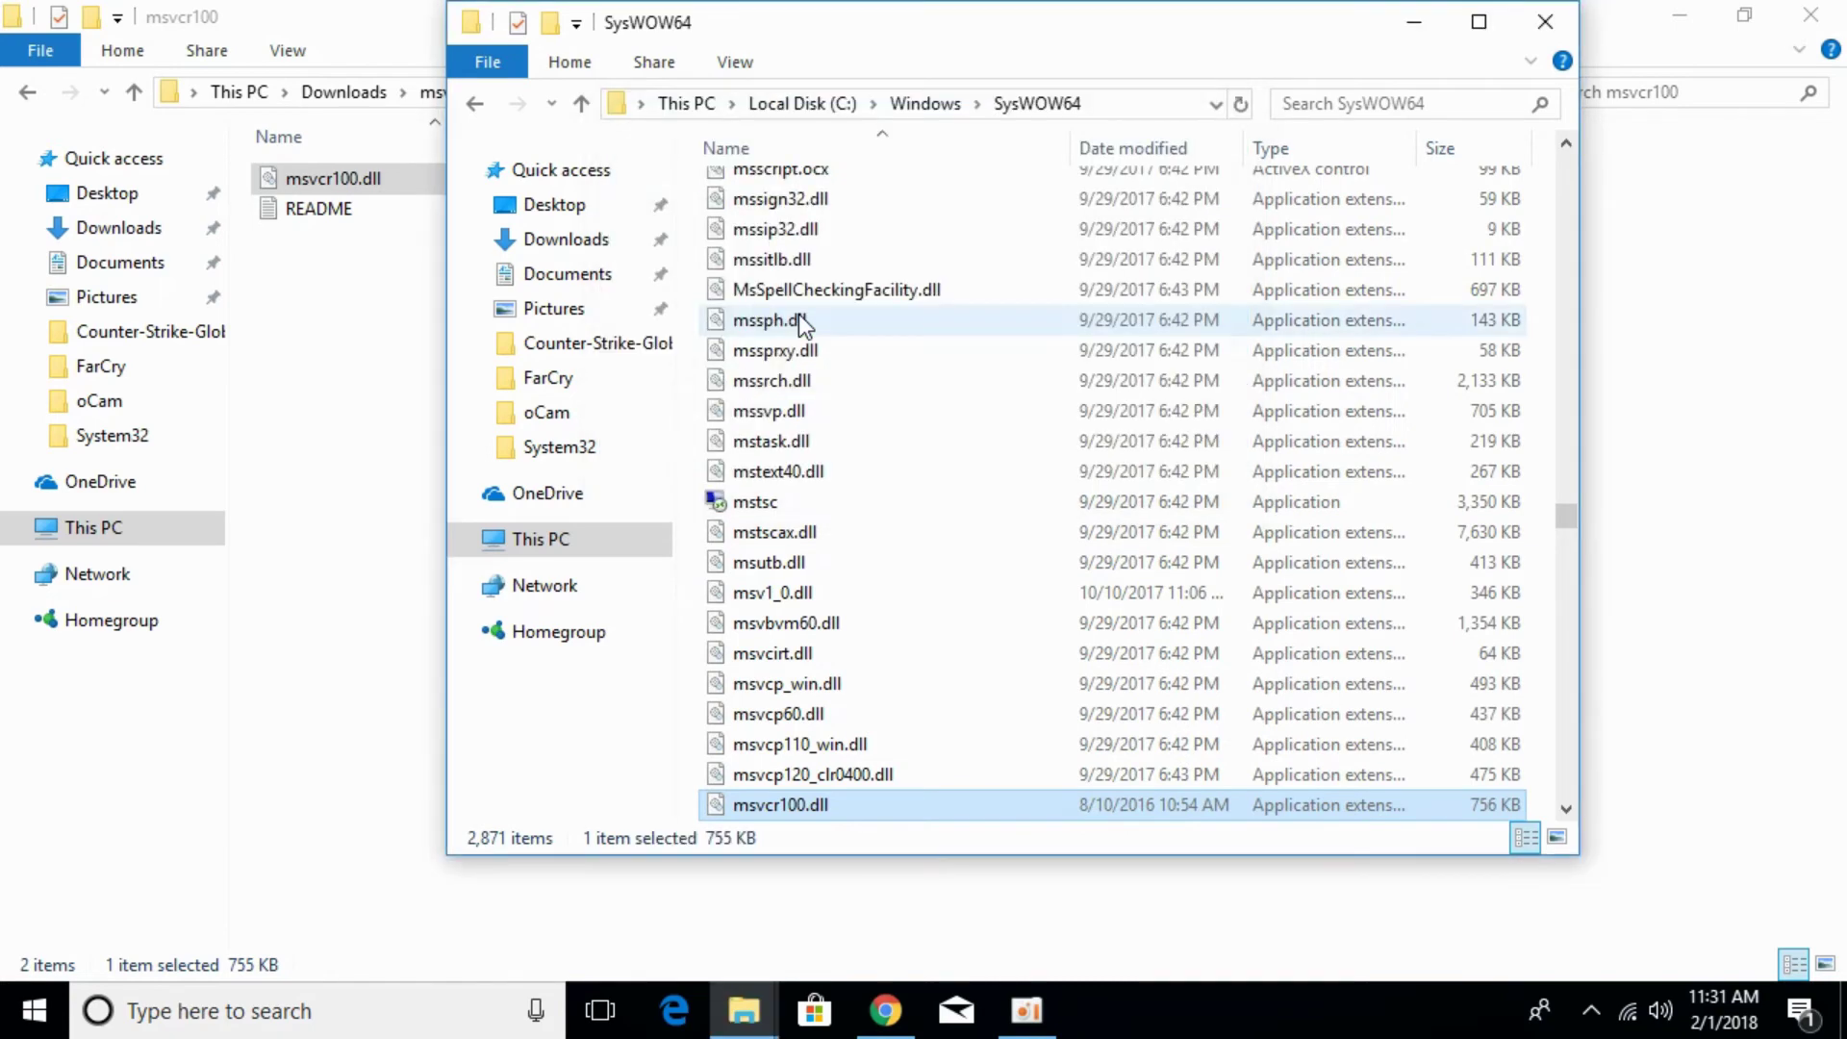
left_click(472, 105)
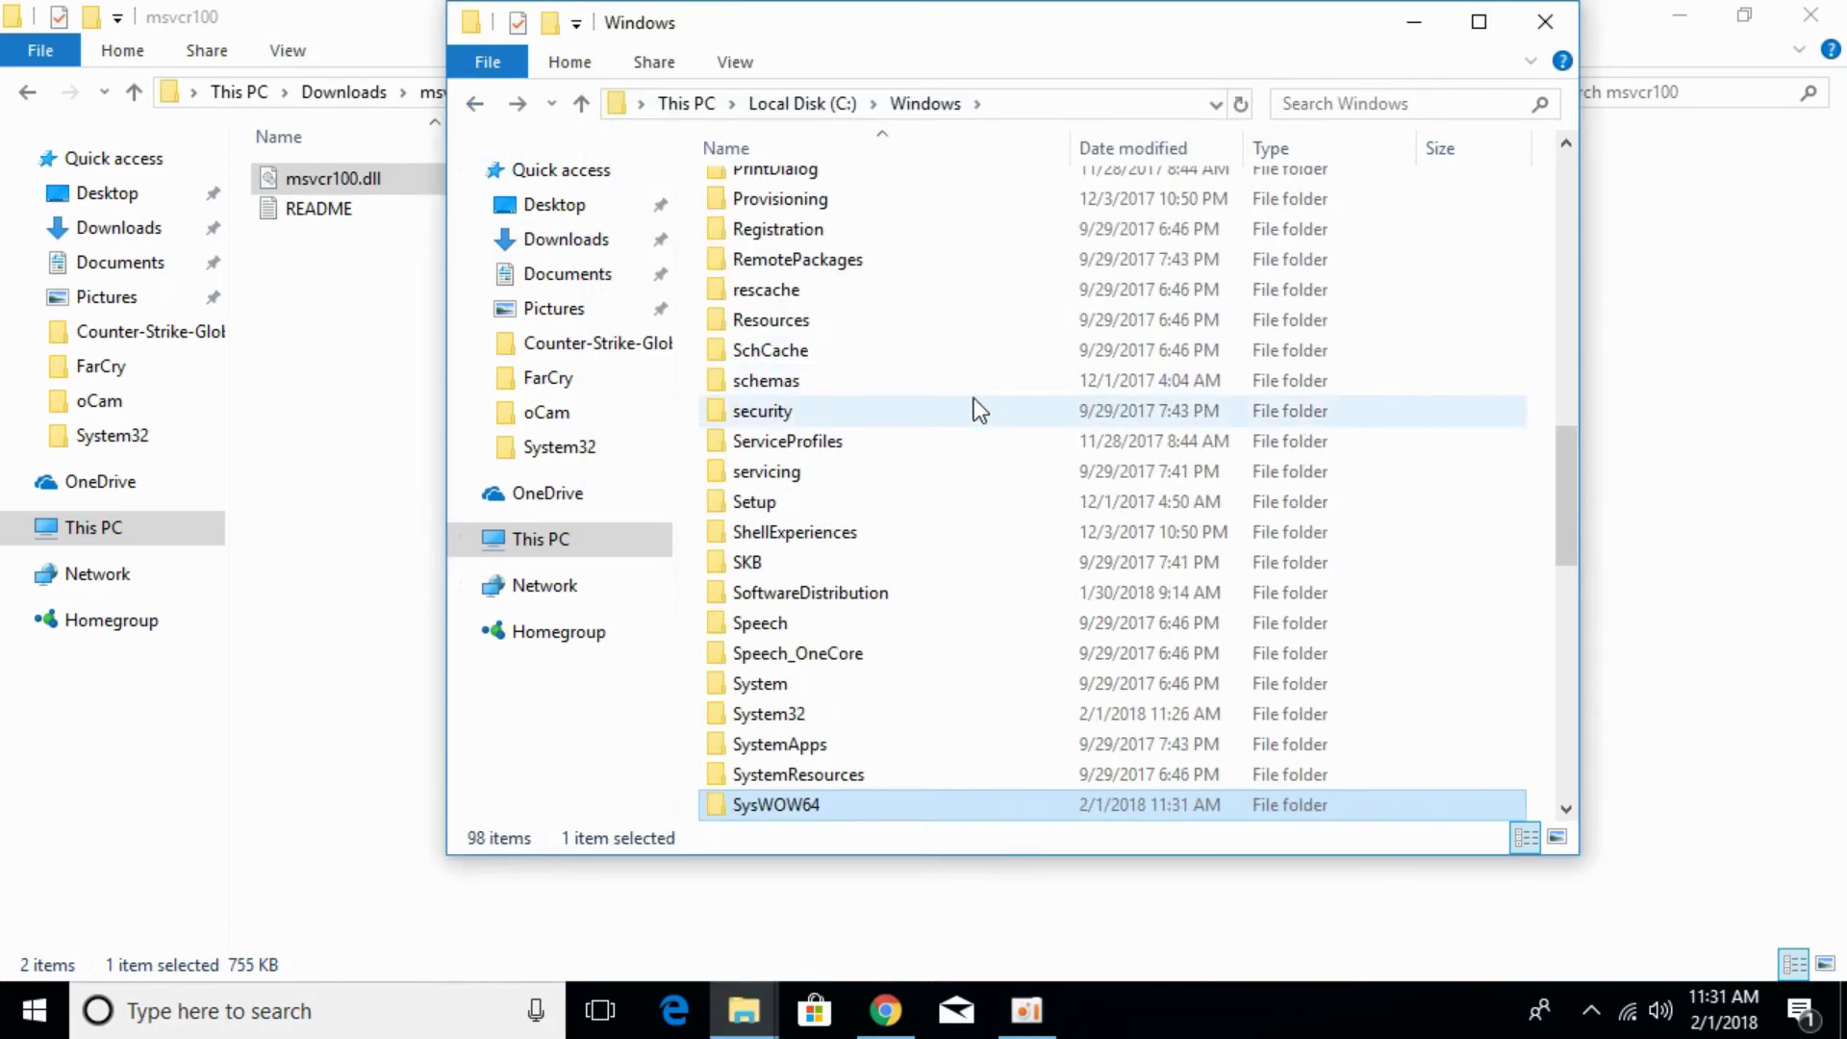